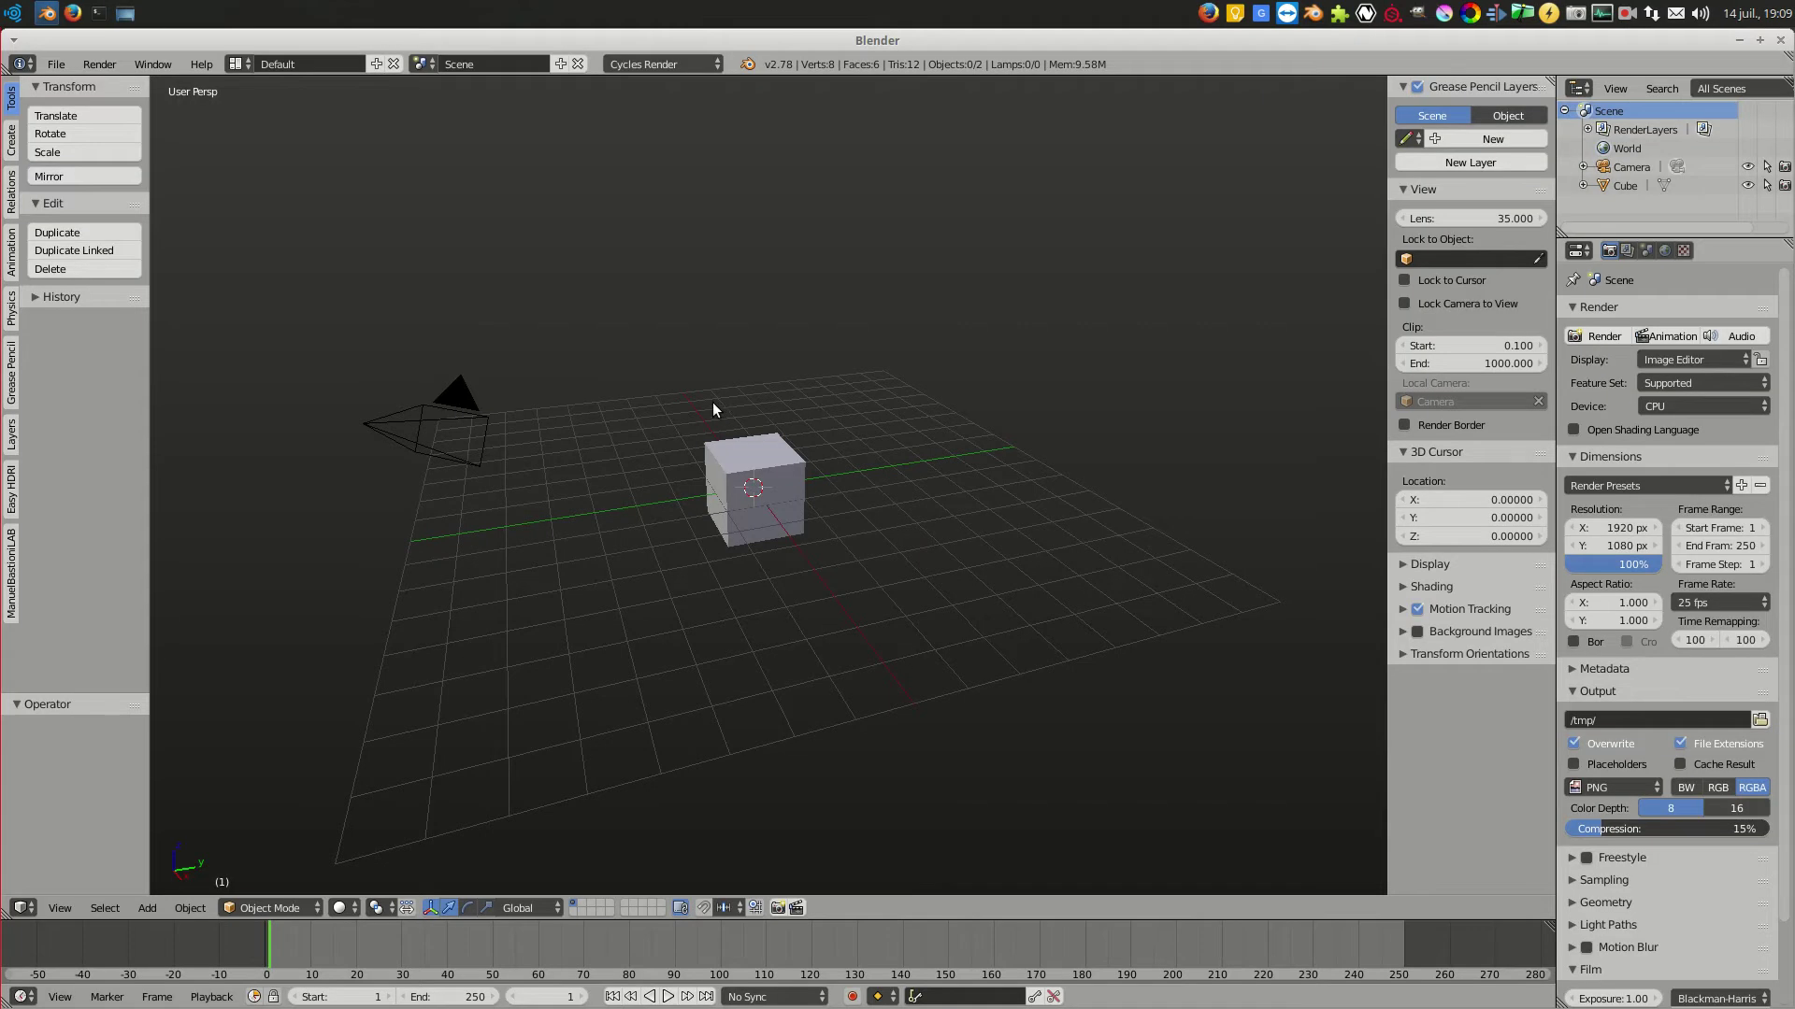
# Look up the MList add-on's details in Preferences, then close the window
pyautogui.hotkey('ctrl', 'alt', 'u')
pyautogui.click(411, 248)
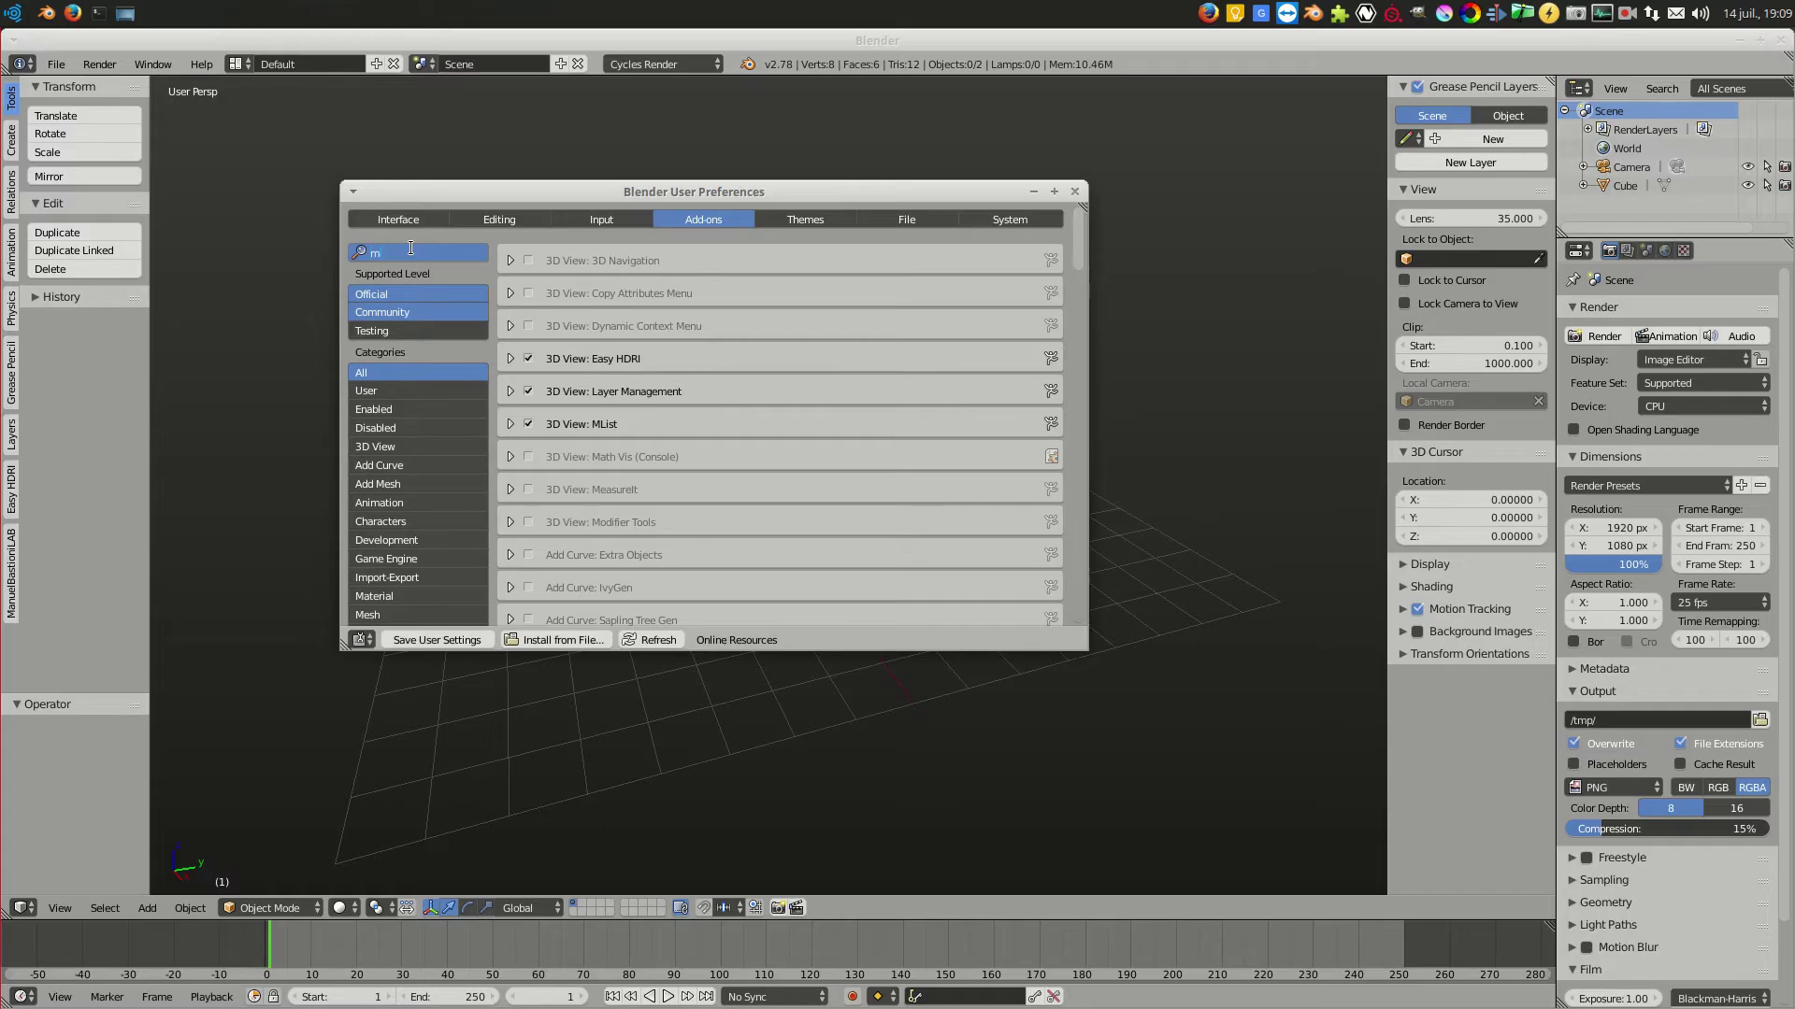
pyautogui.write('ml')
pyautogui.click(511, 260)
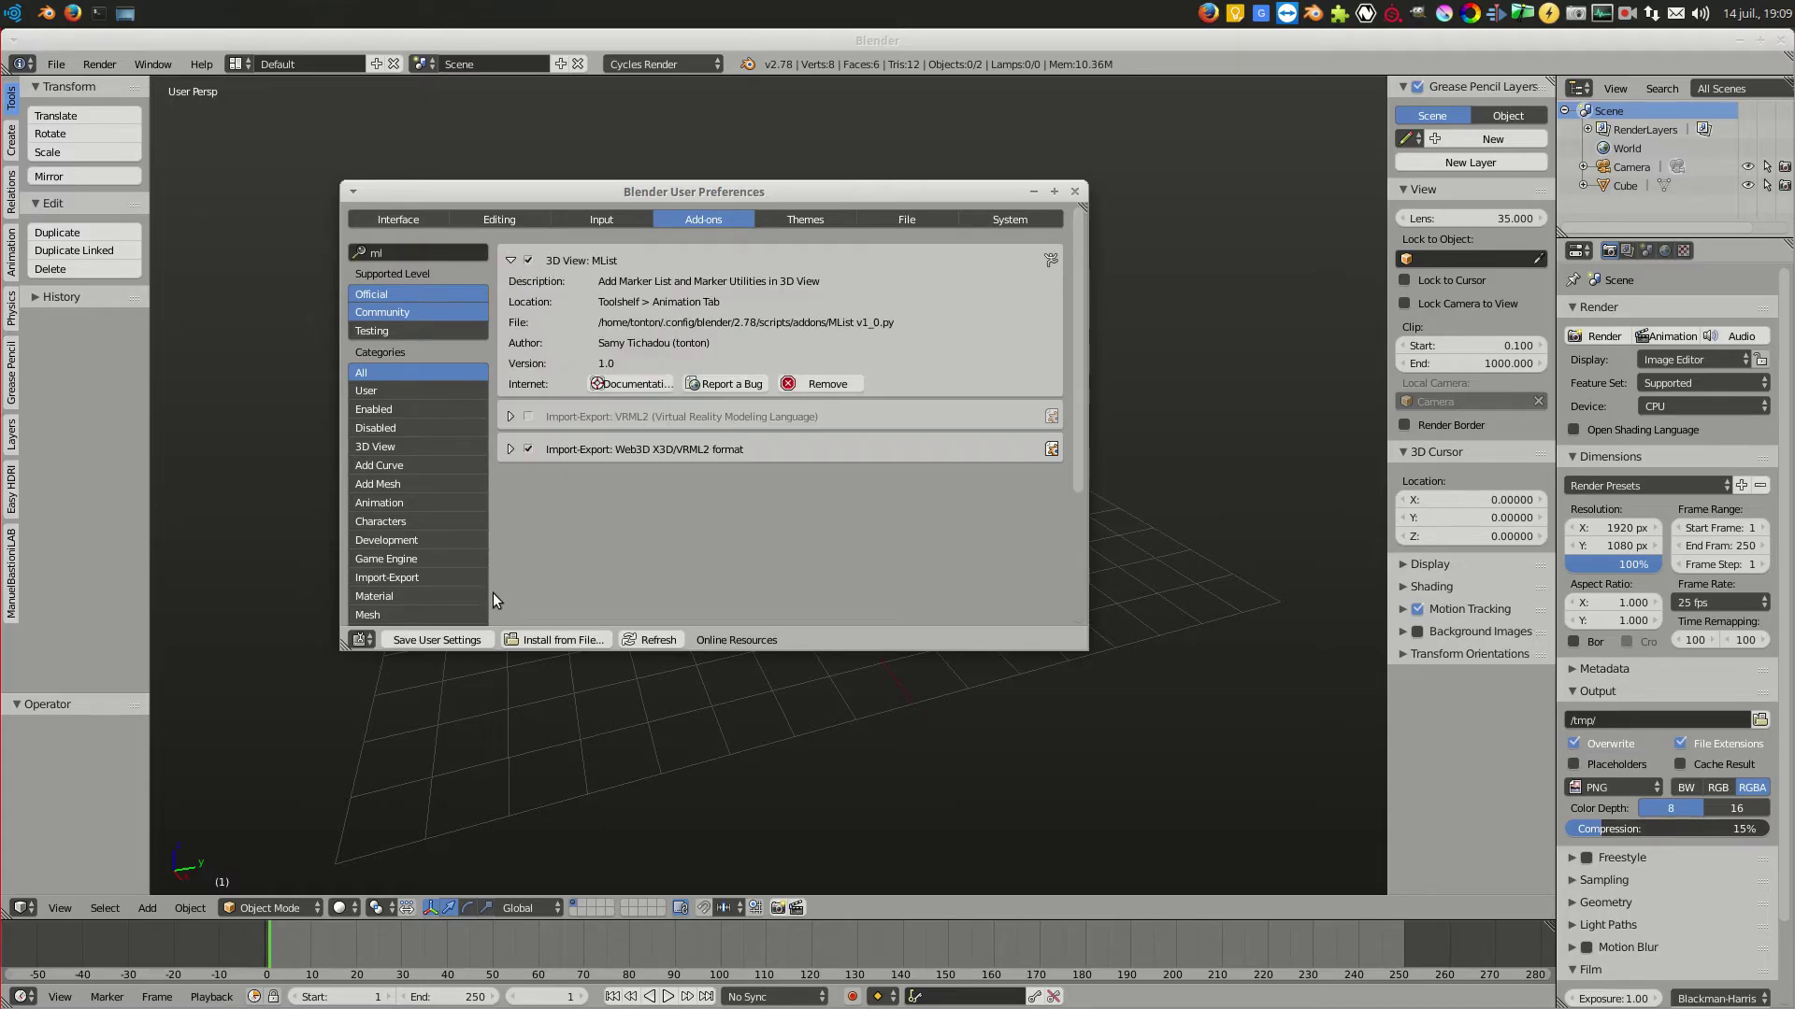
pyautogui.click(1075, 191)
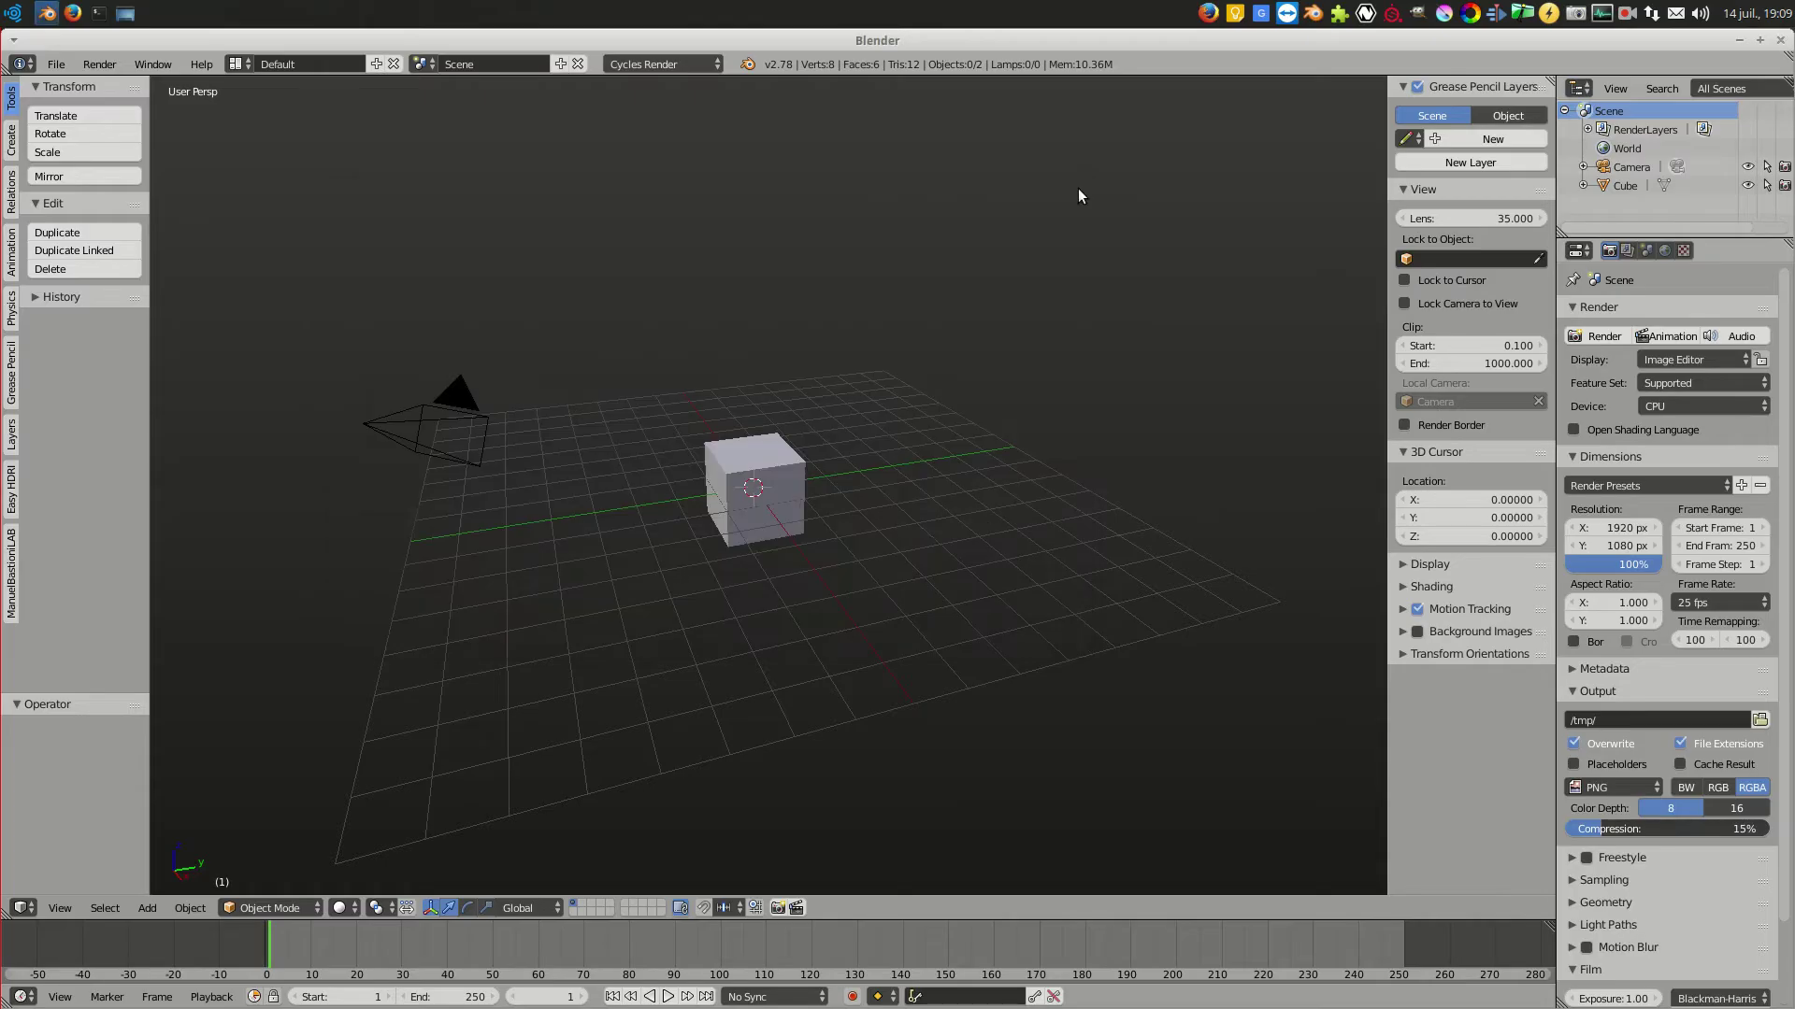
# Add markers at frames 21 and 65 and refresh the widened Animation tab's Marker List
pyautogui.click(12, 250)
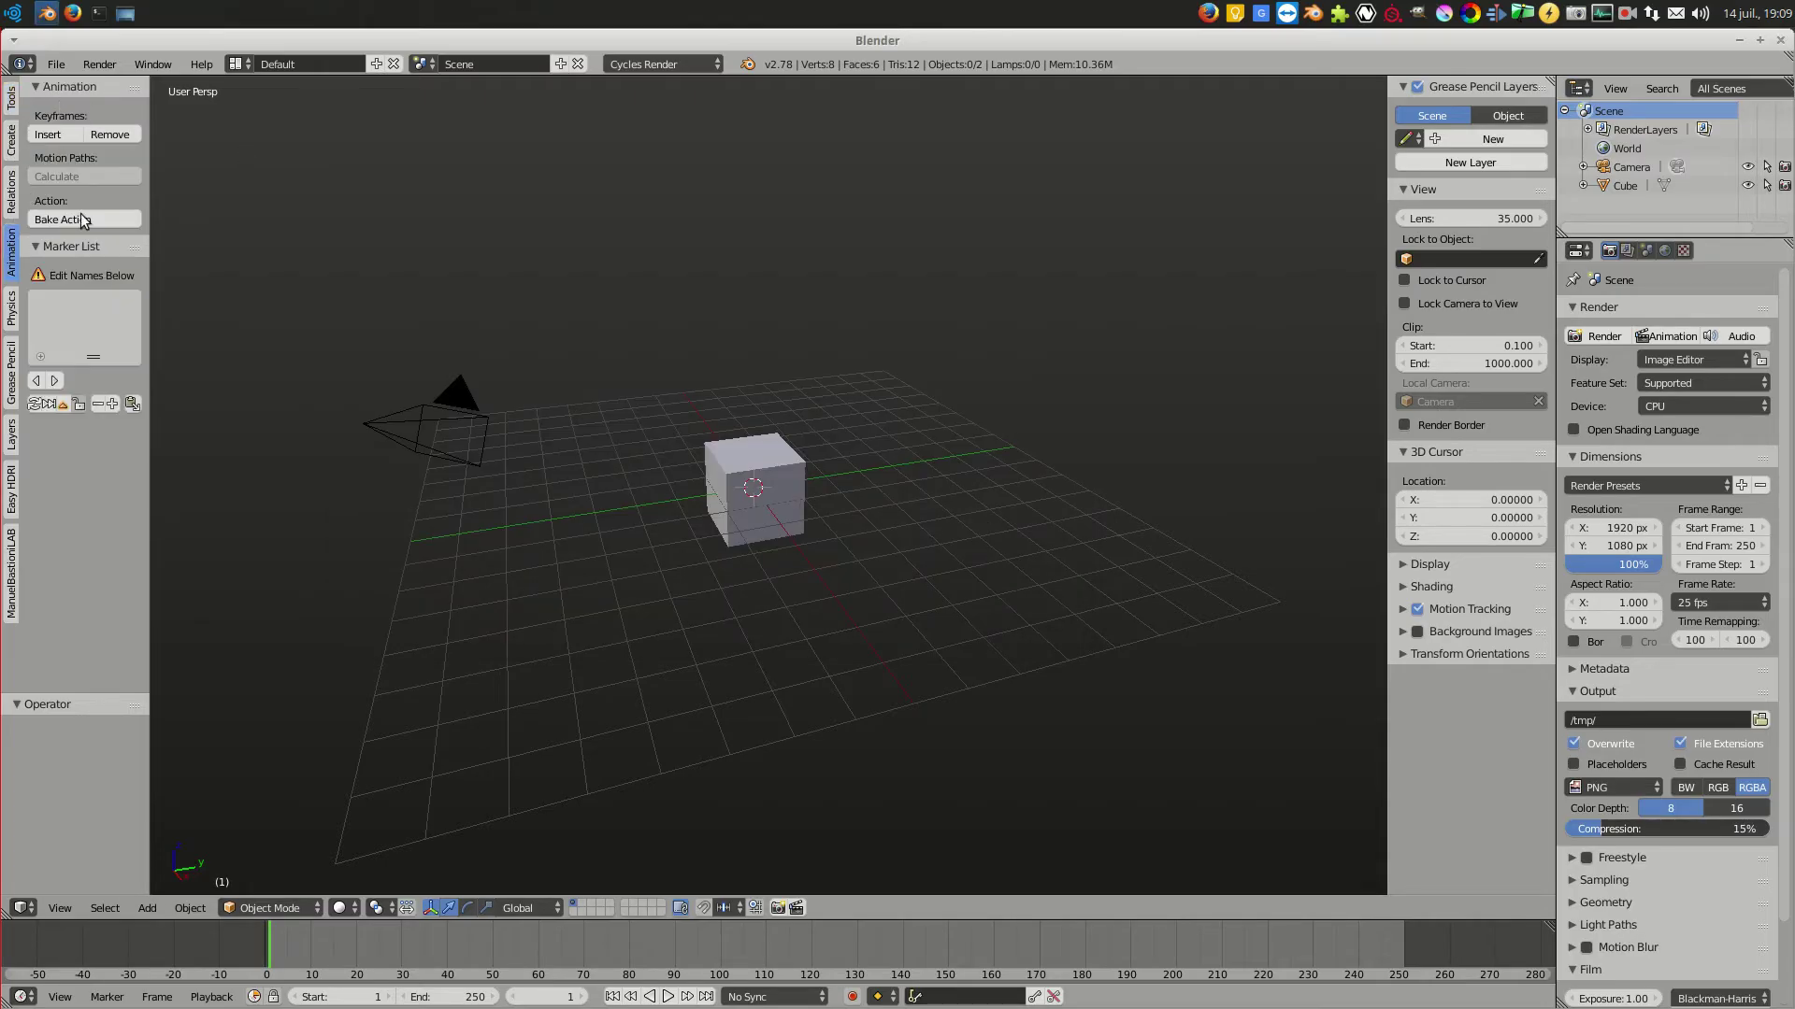
pyautogui.moveTo(148, 385); pyautogui.dragTo(355, 387)
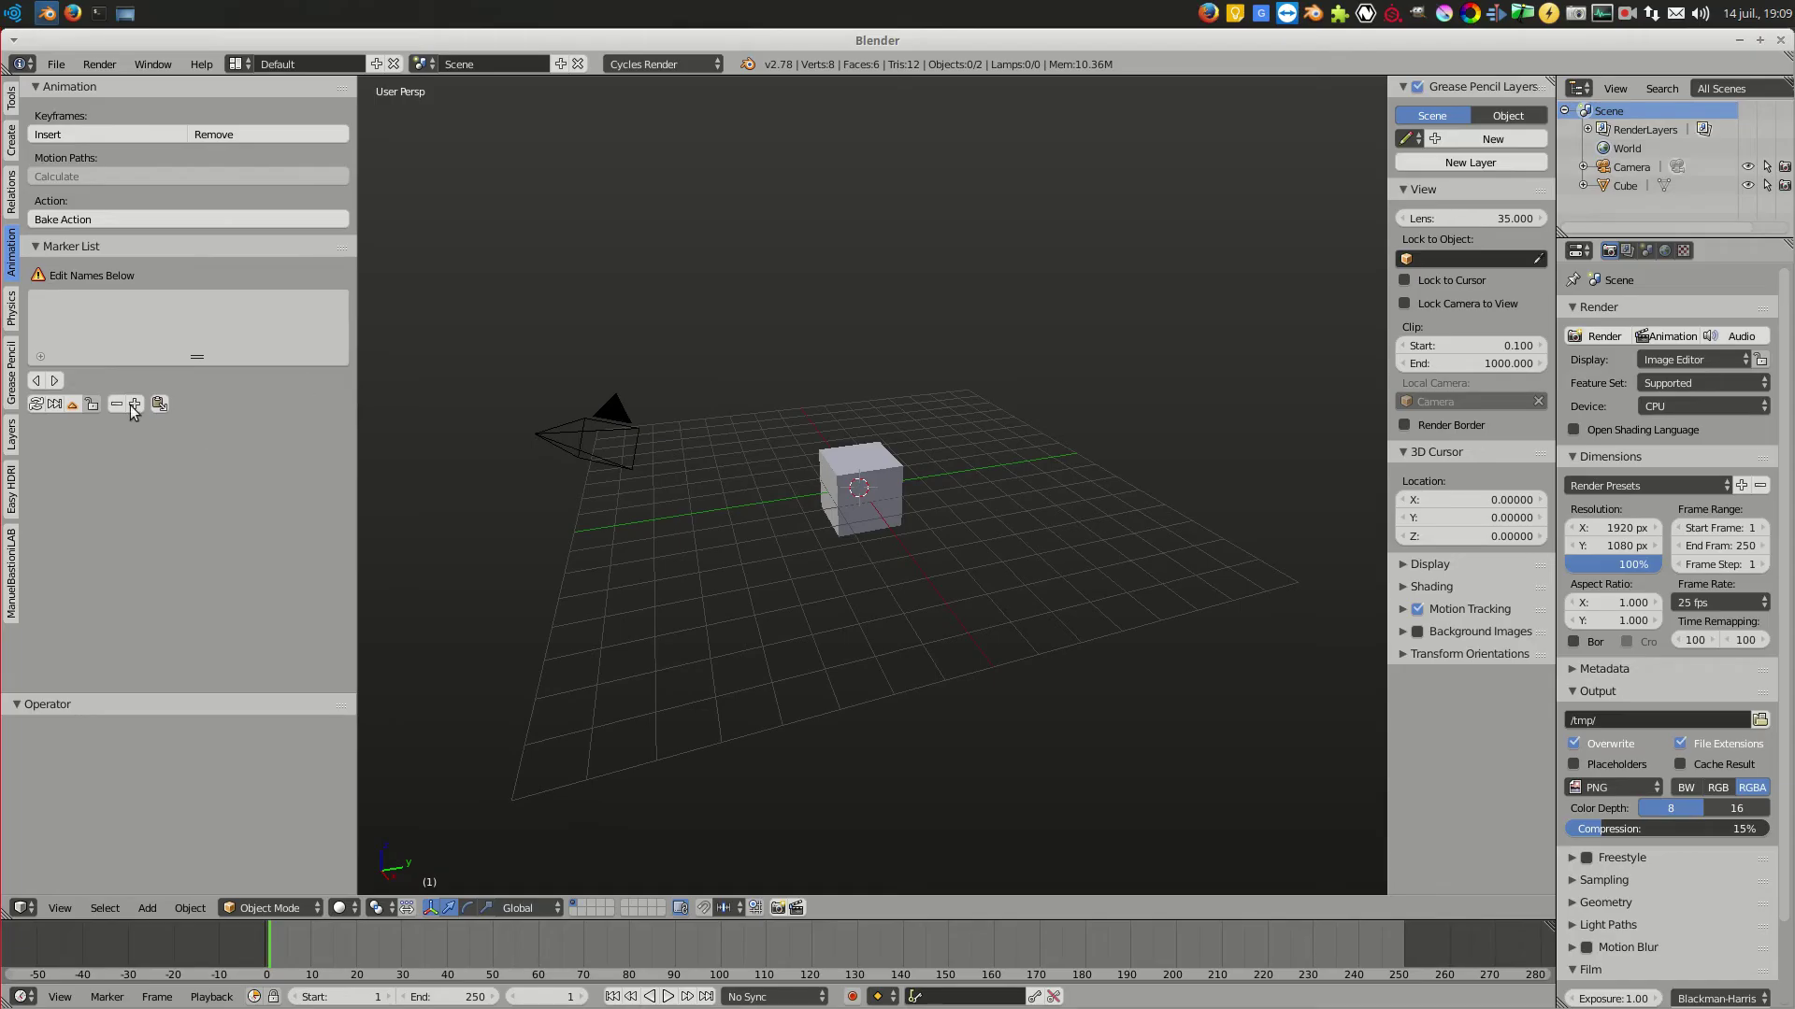
pyautogui.click(360, 951)
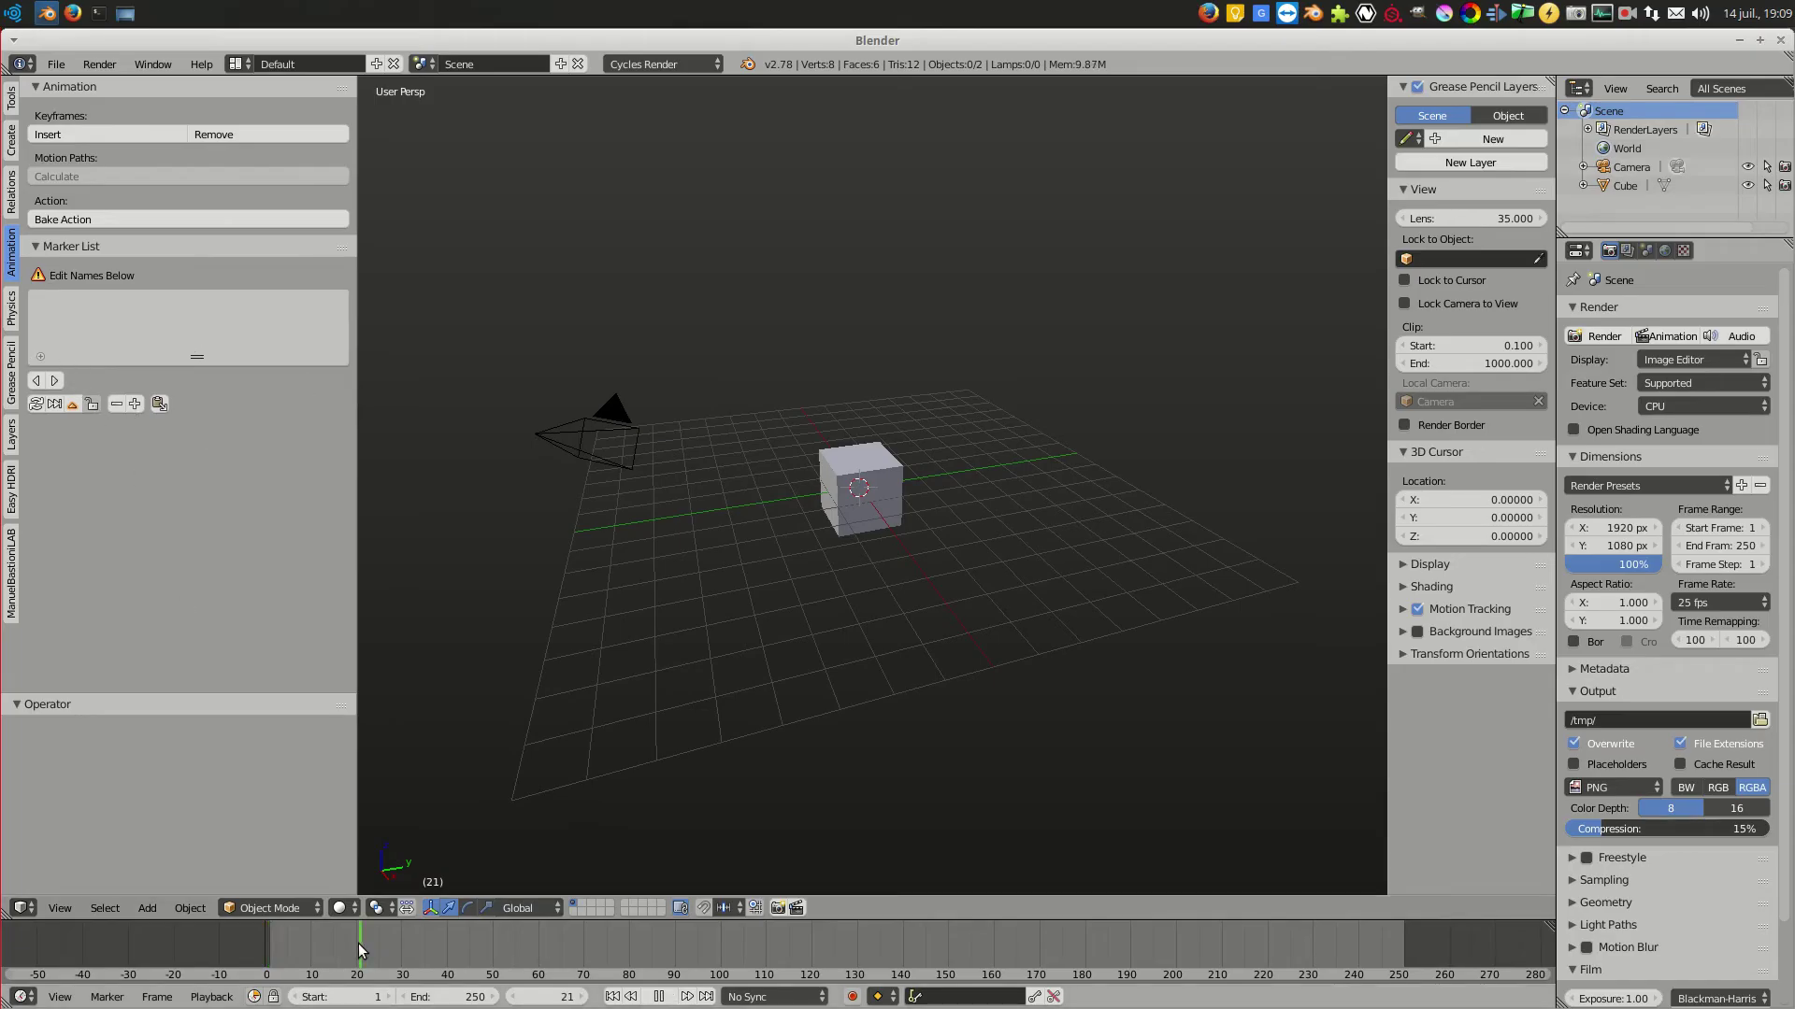
pyautogui.press('m')
pyautogui.click(561, 950)
pyautogui.press('m')
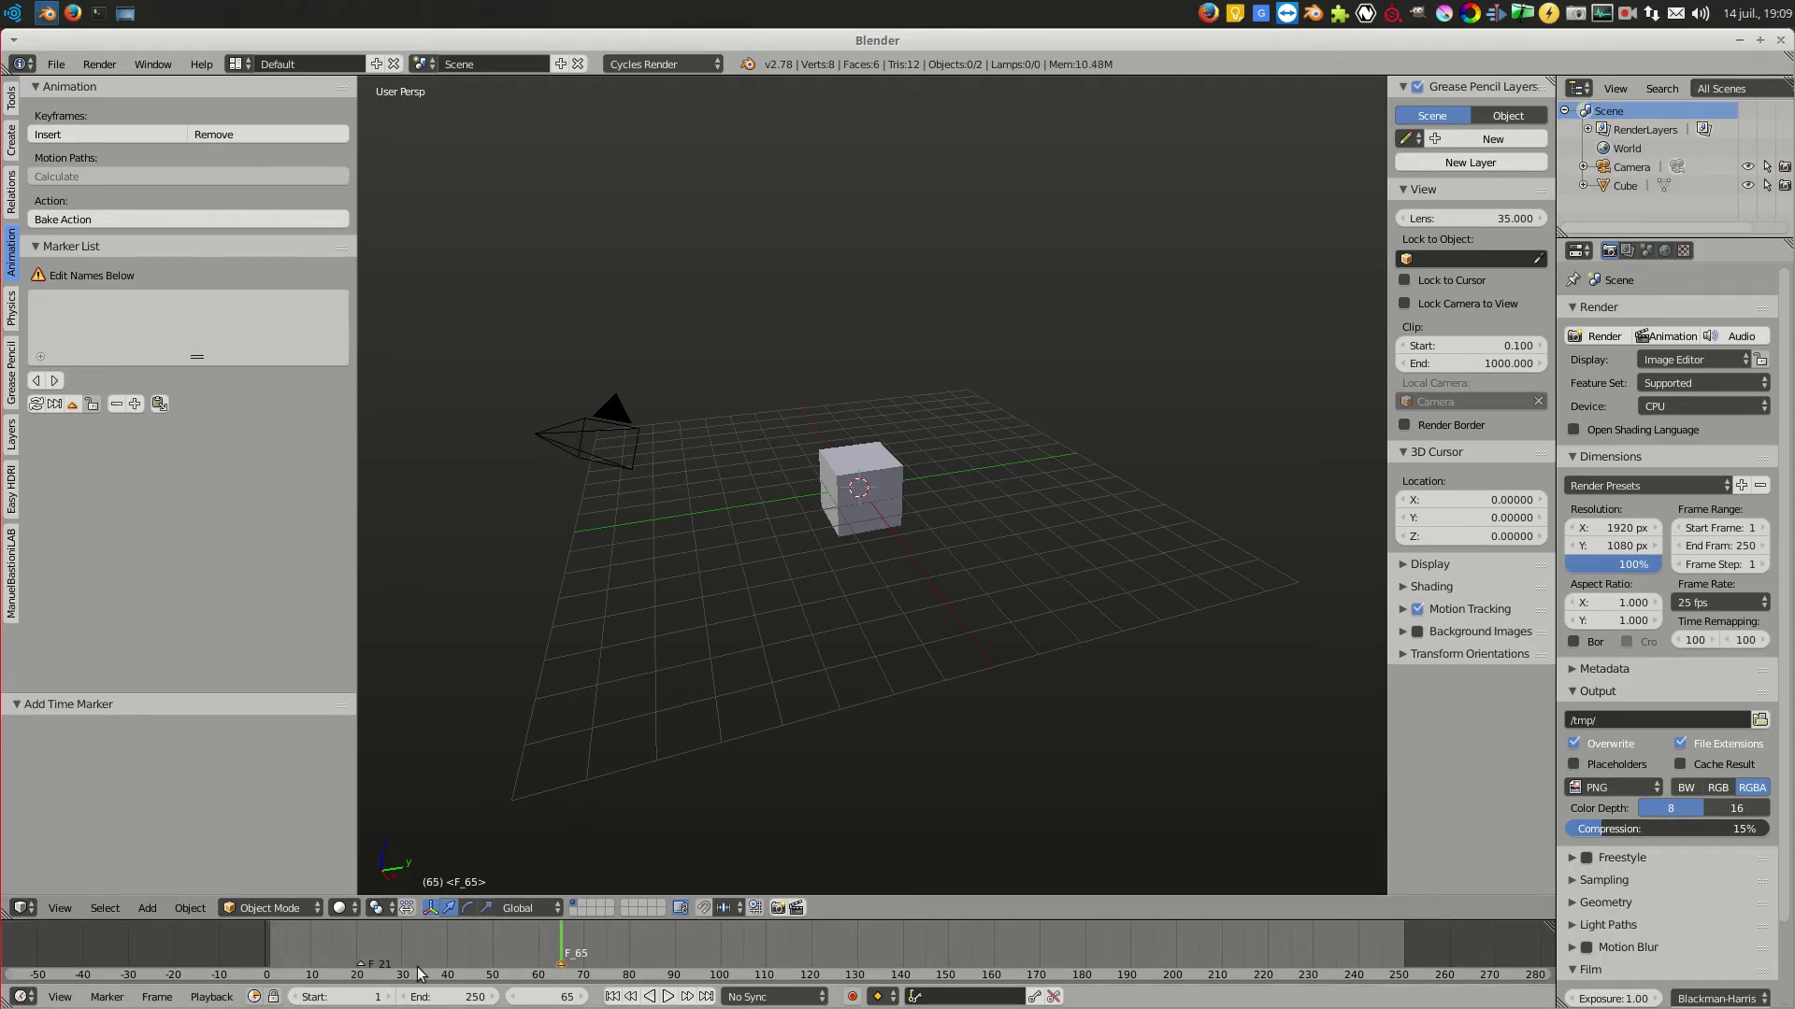
pyautogui.click(36, 404)
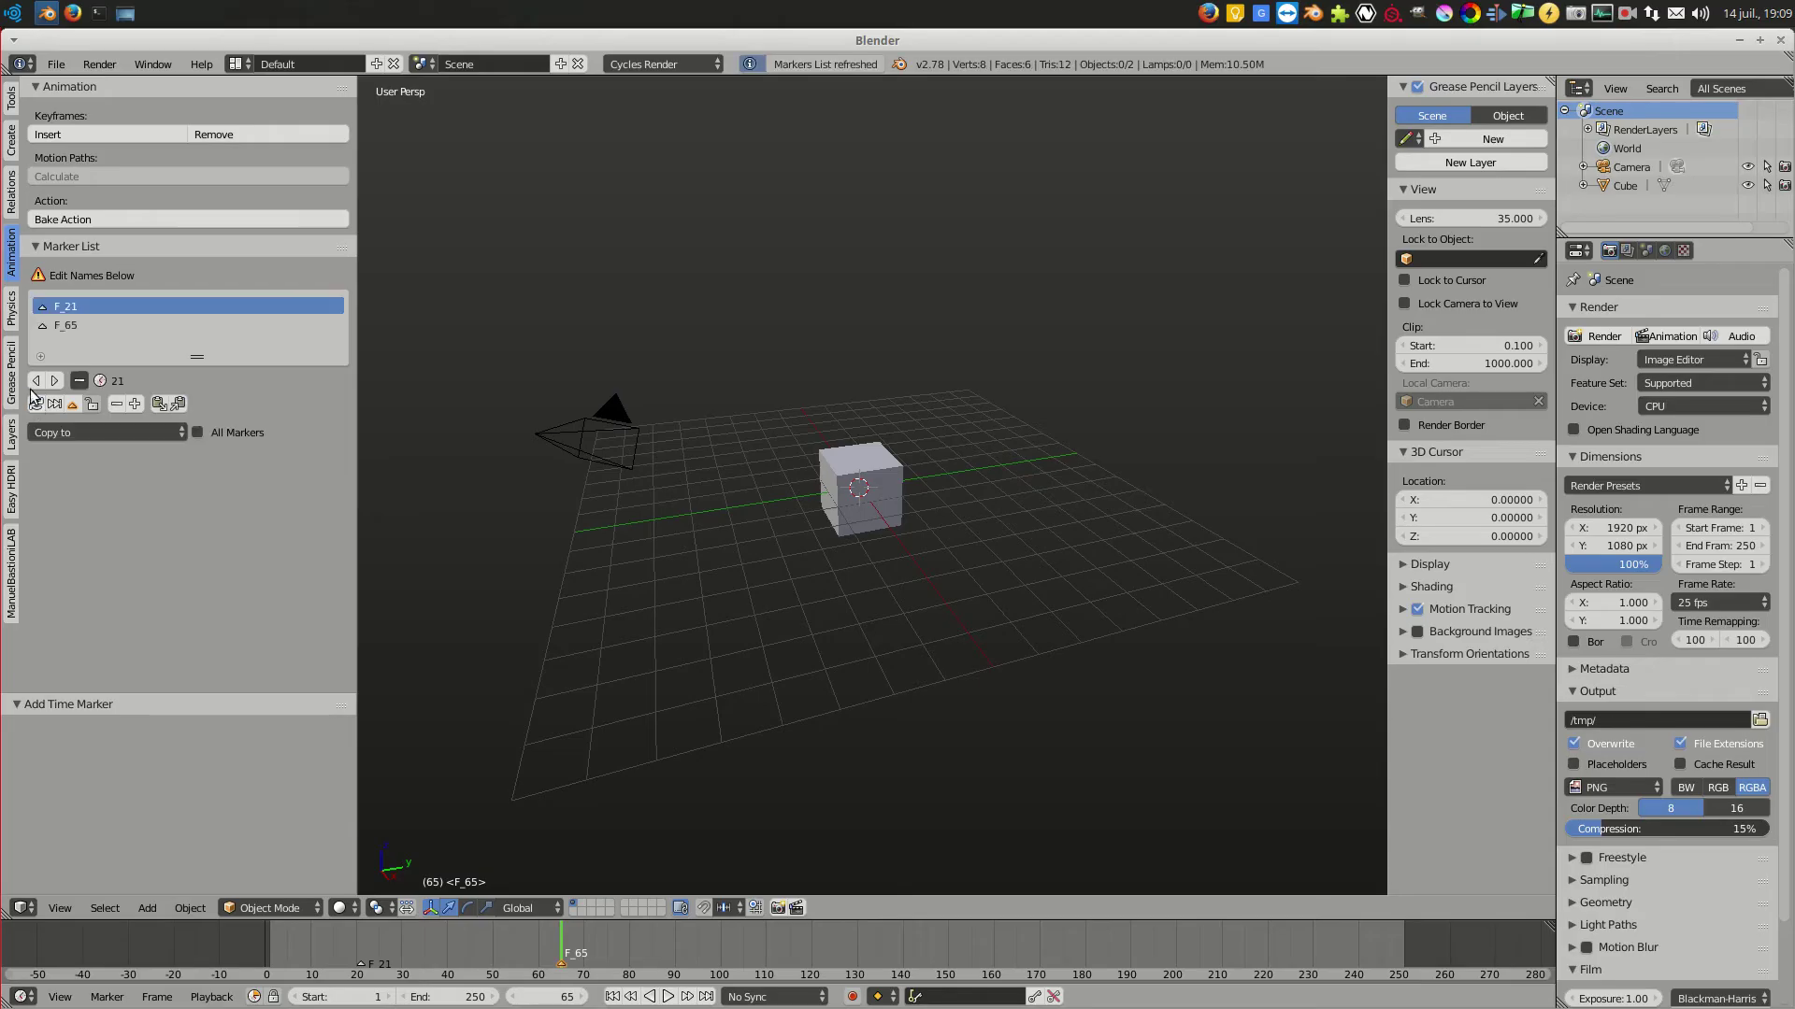
# Rename marker F_21 to start and F_65 to end in the Marker List
pyautogui.doubleClick(64, 306)
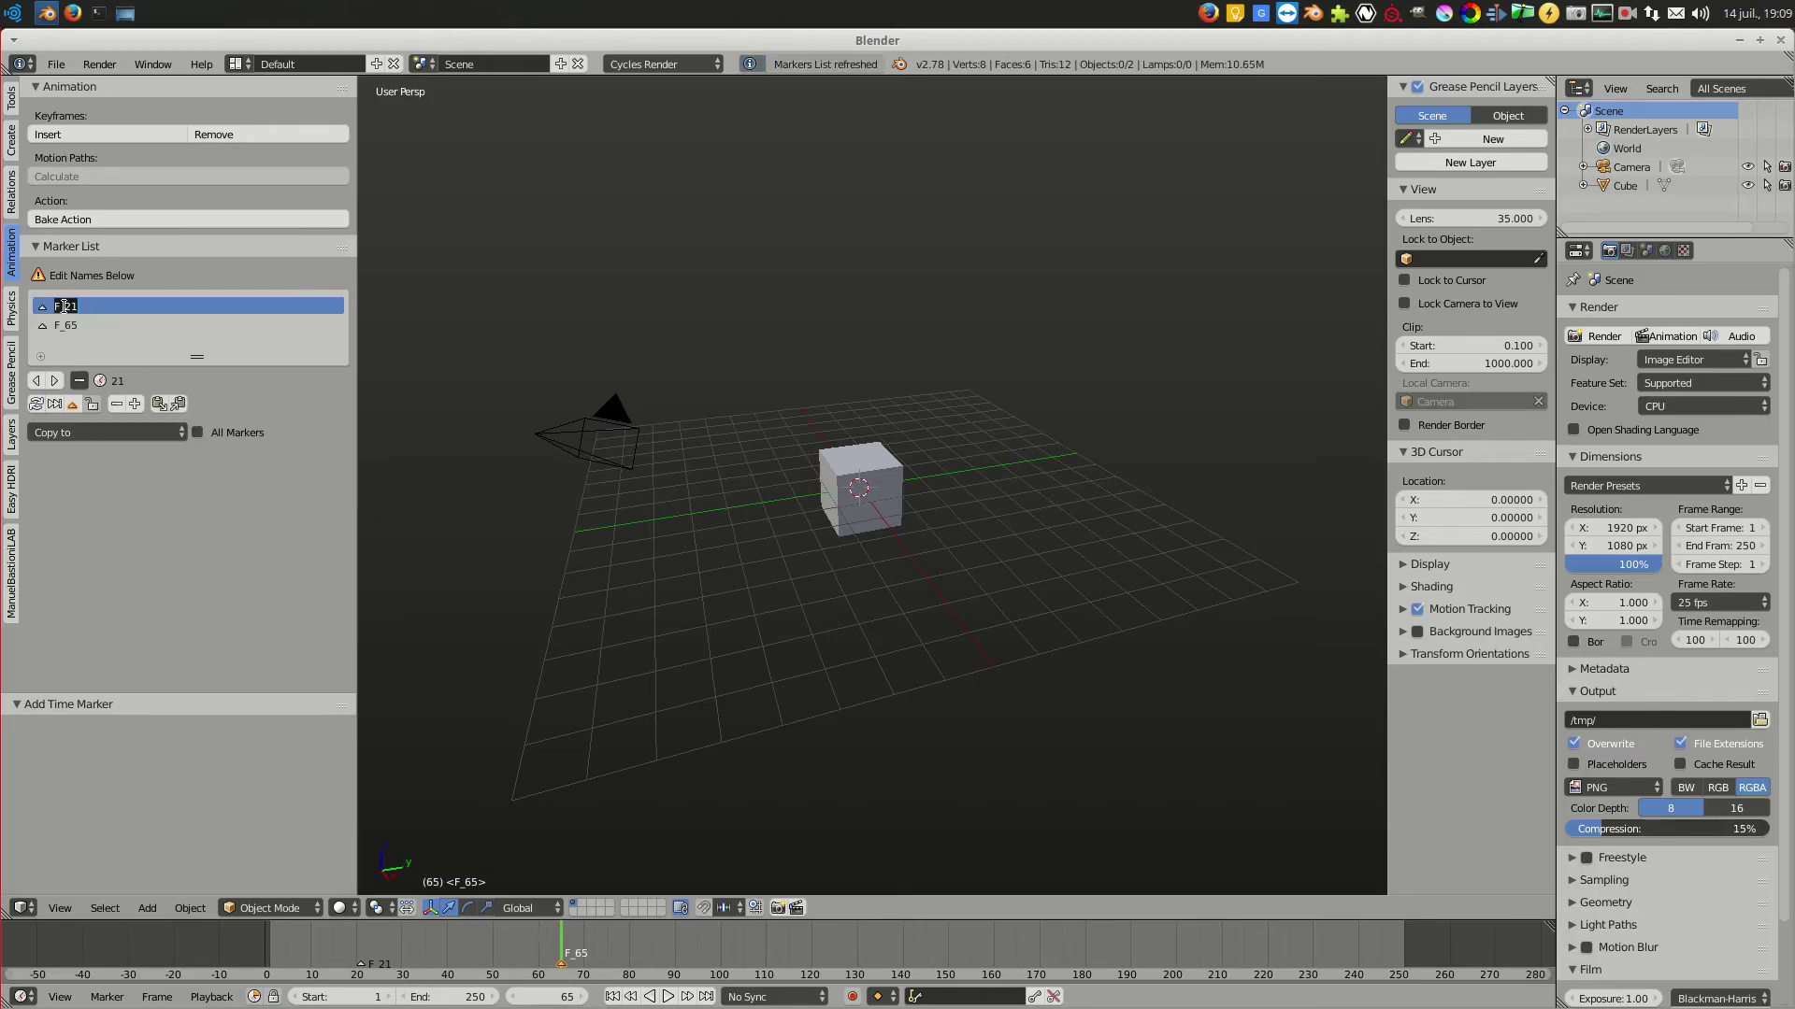
pyautogui.write('start')
pyautogui.doubleClick(75, 325)
pyautogui.write('nd')
pyautogui.press('Return')
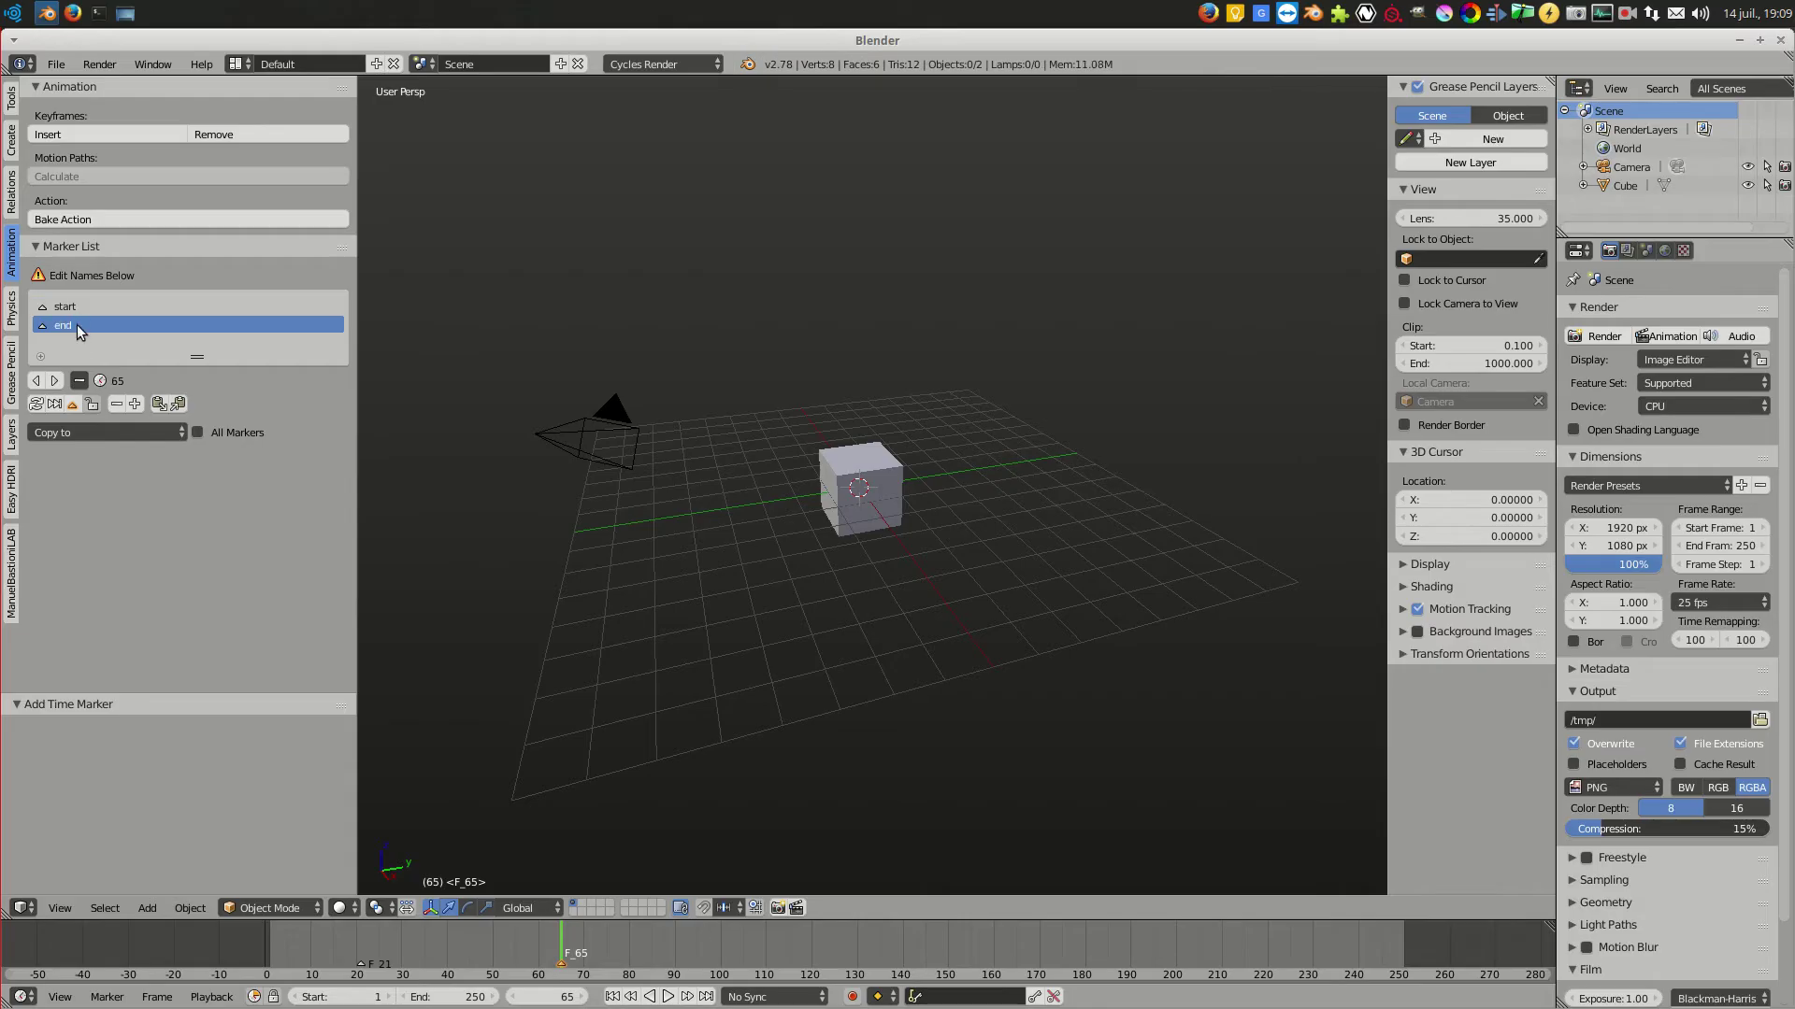
# Refresh the Marker List, then play the animation and scrub the timeline
pyautogui.click(37, 405)
pyautogui.hotkey('alt', 'a')
pyautogui.moveTo(438, 972); pyautogui.dragTo(351, 972)
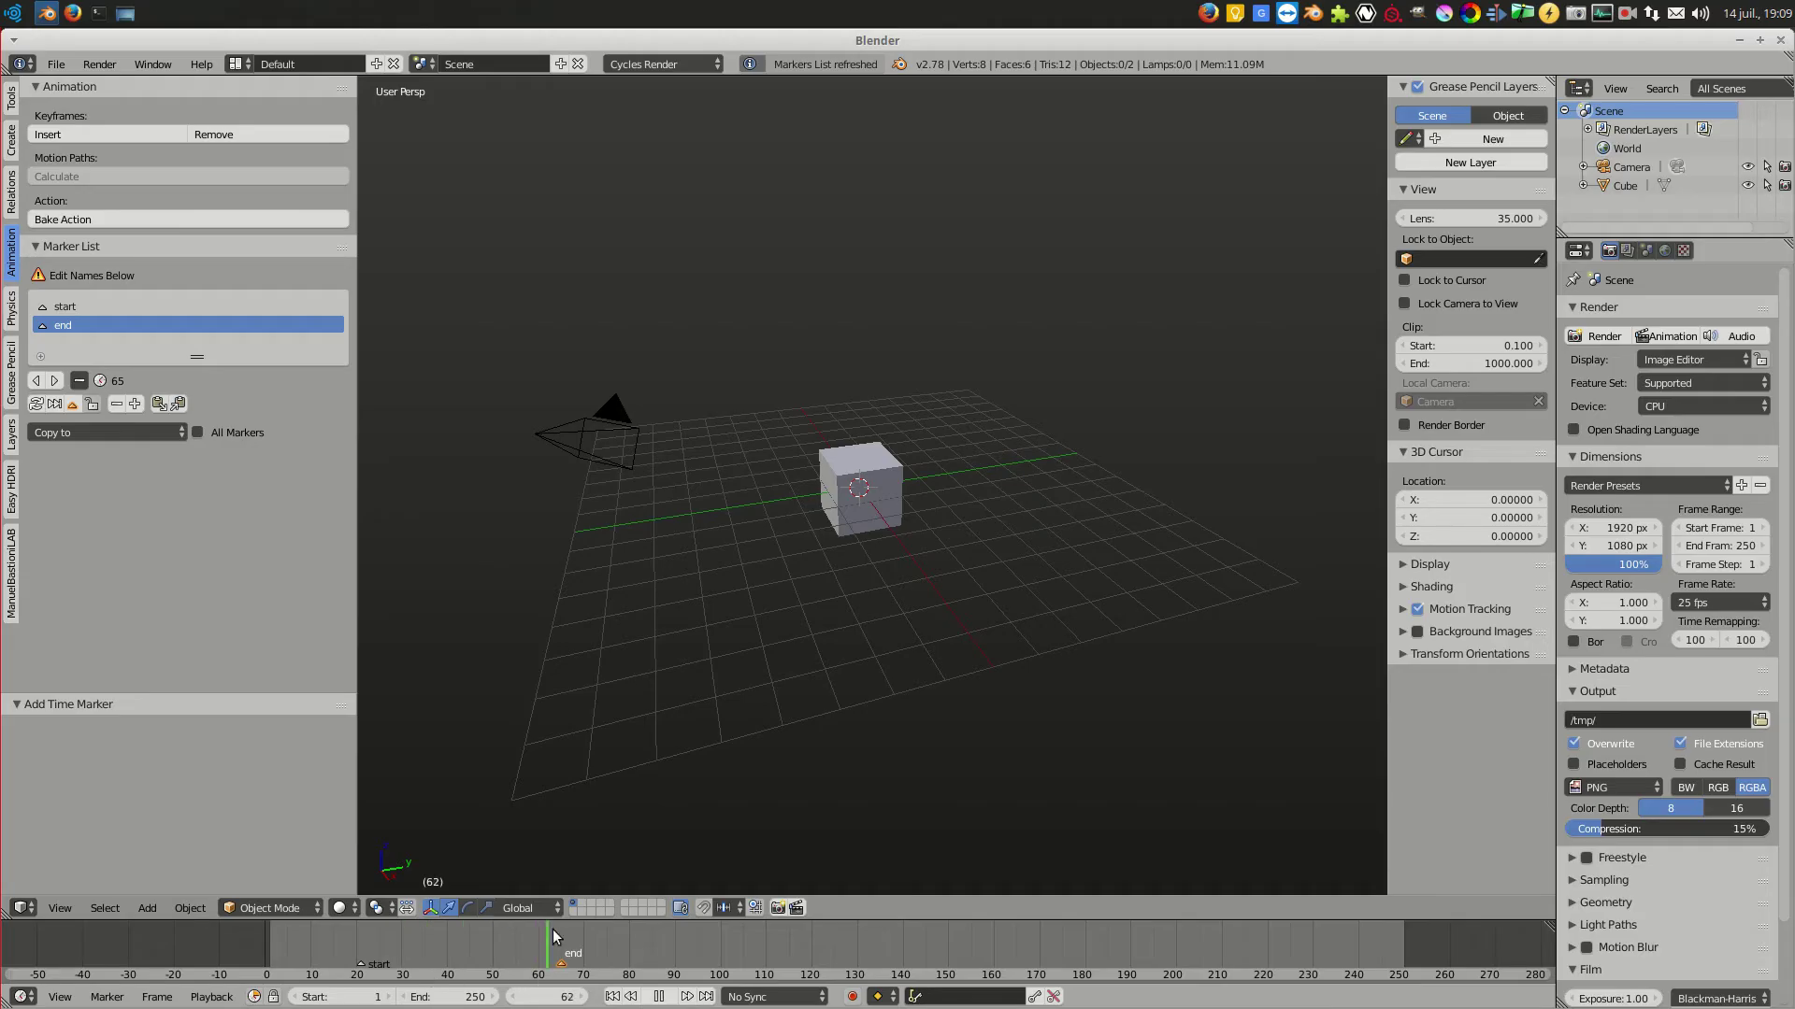
pyautogui.click(37, 381)
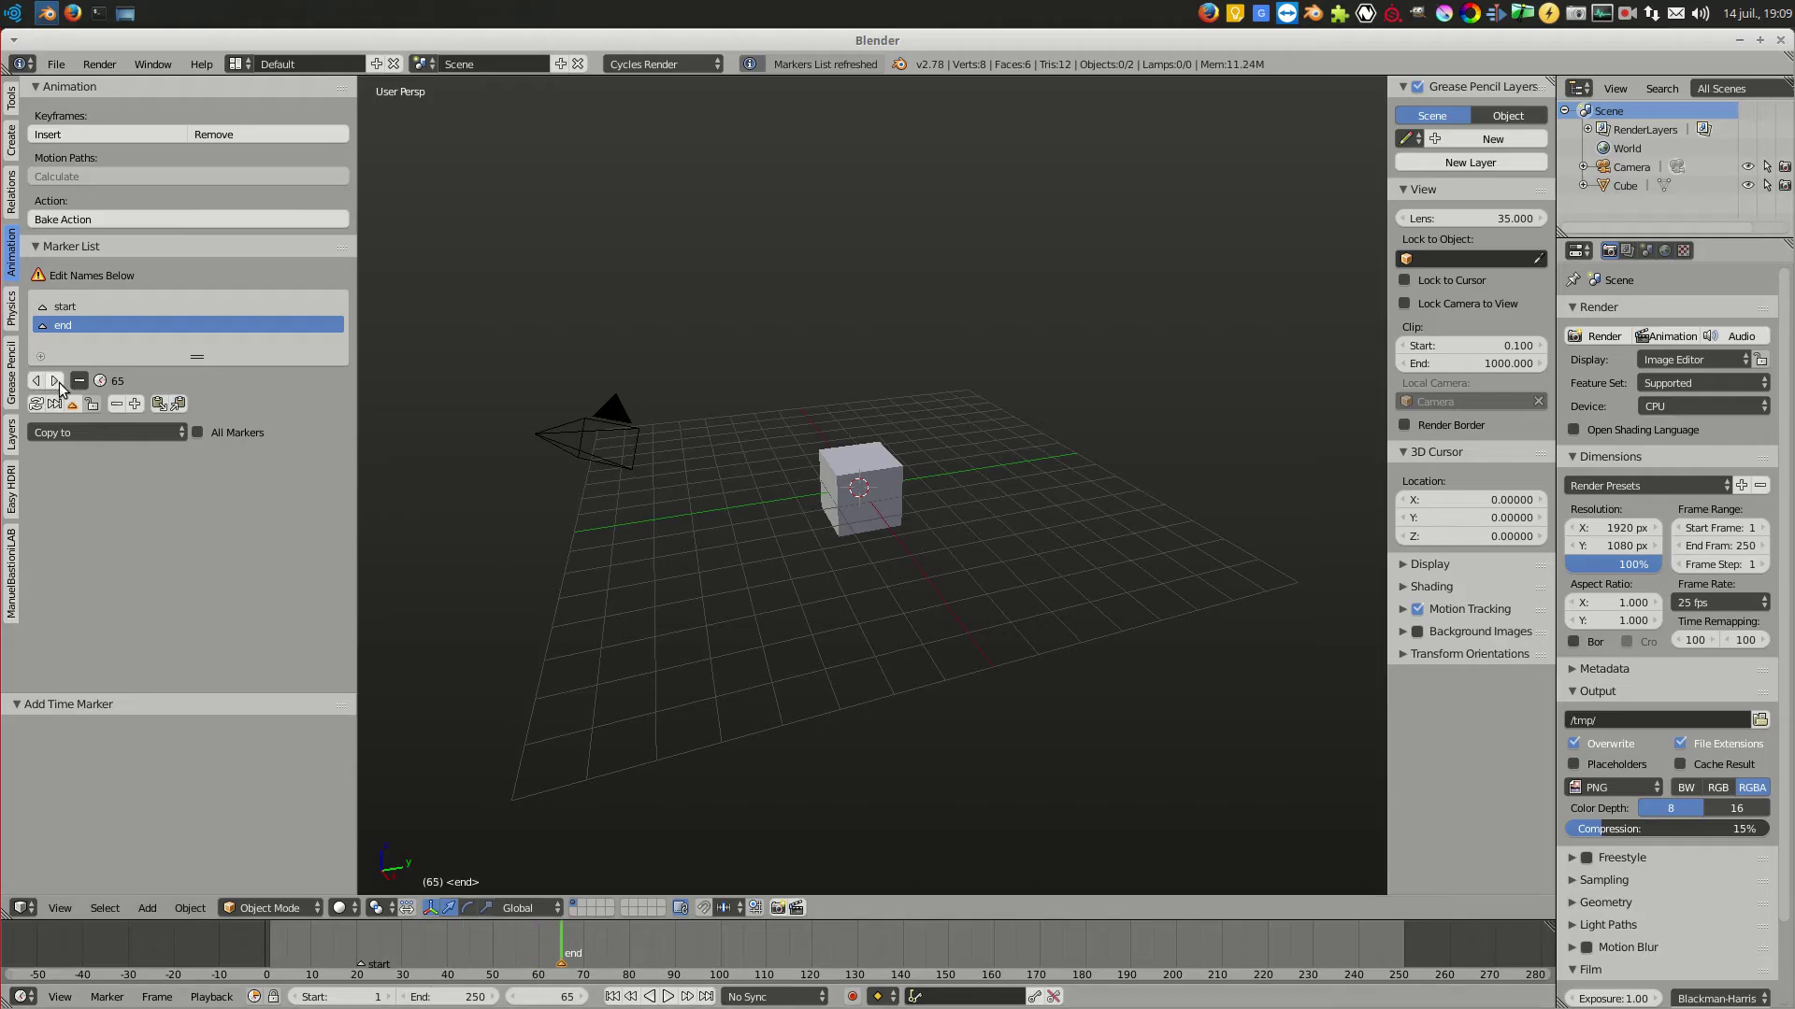
pyautogui.click(36, 381)
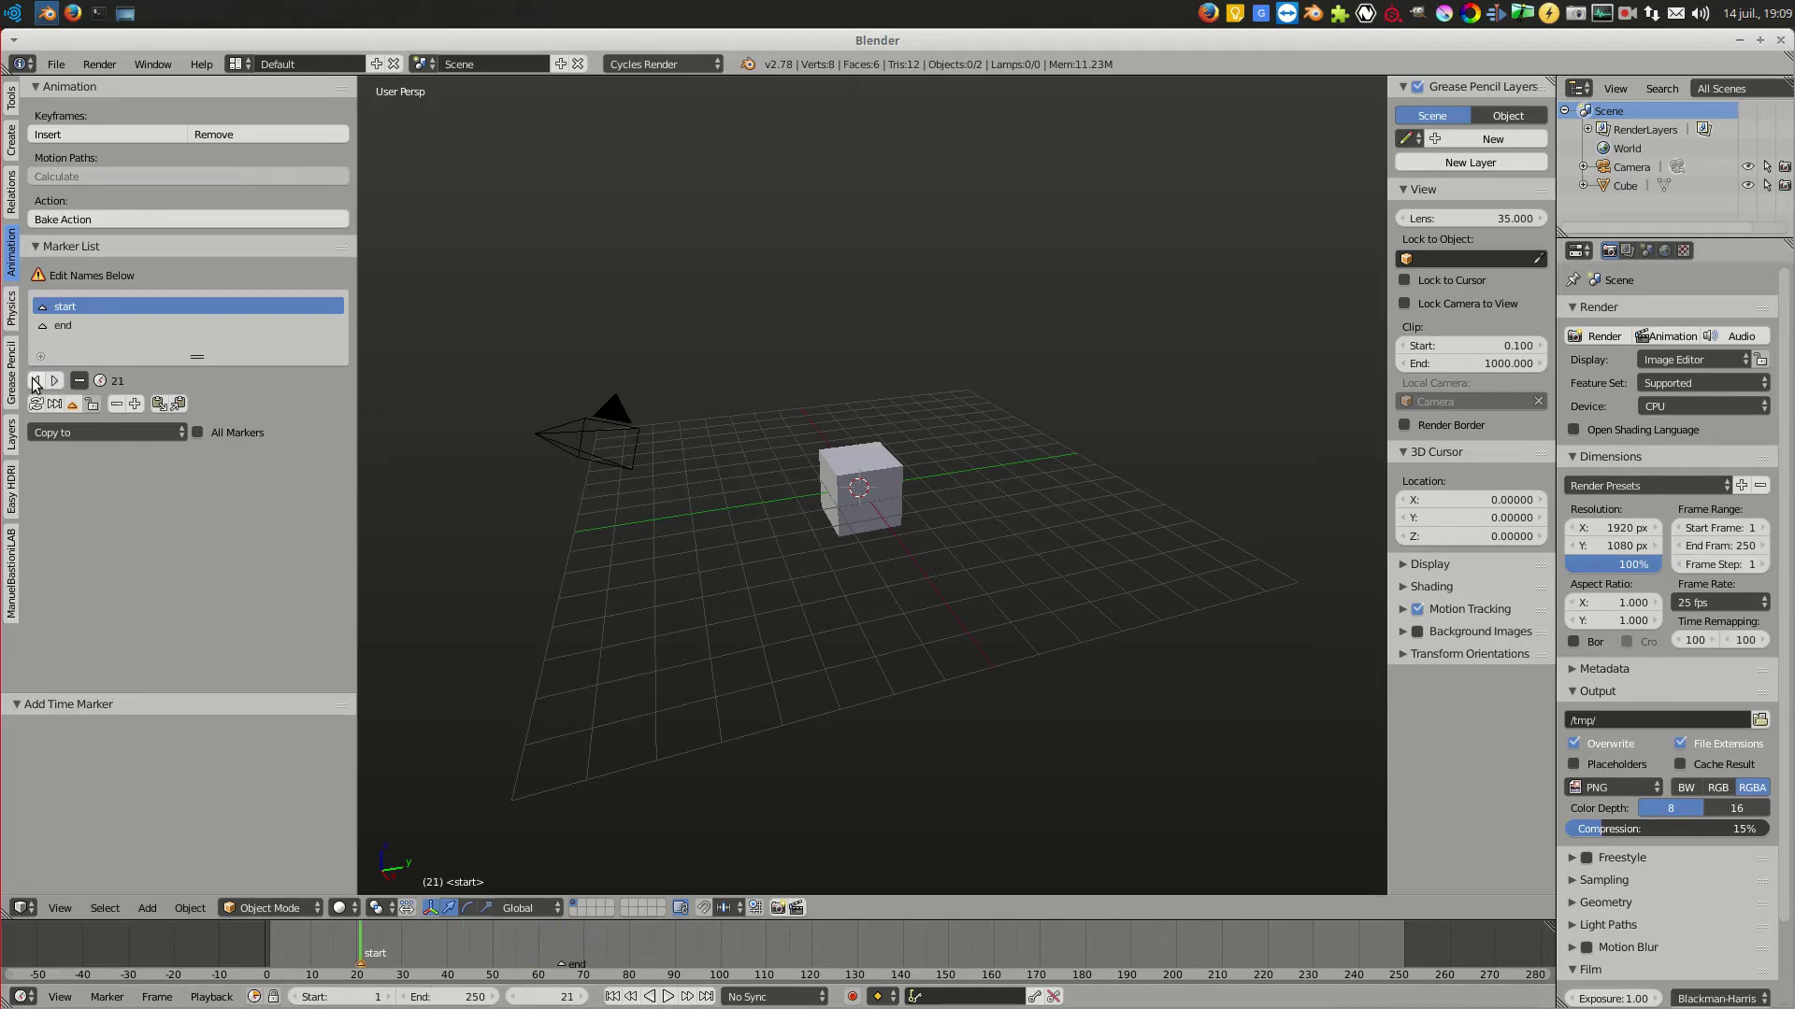
pyautogui.click(51, 381)
pyautogui.click(58, 329)
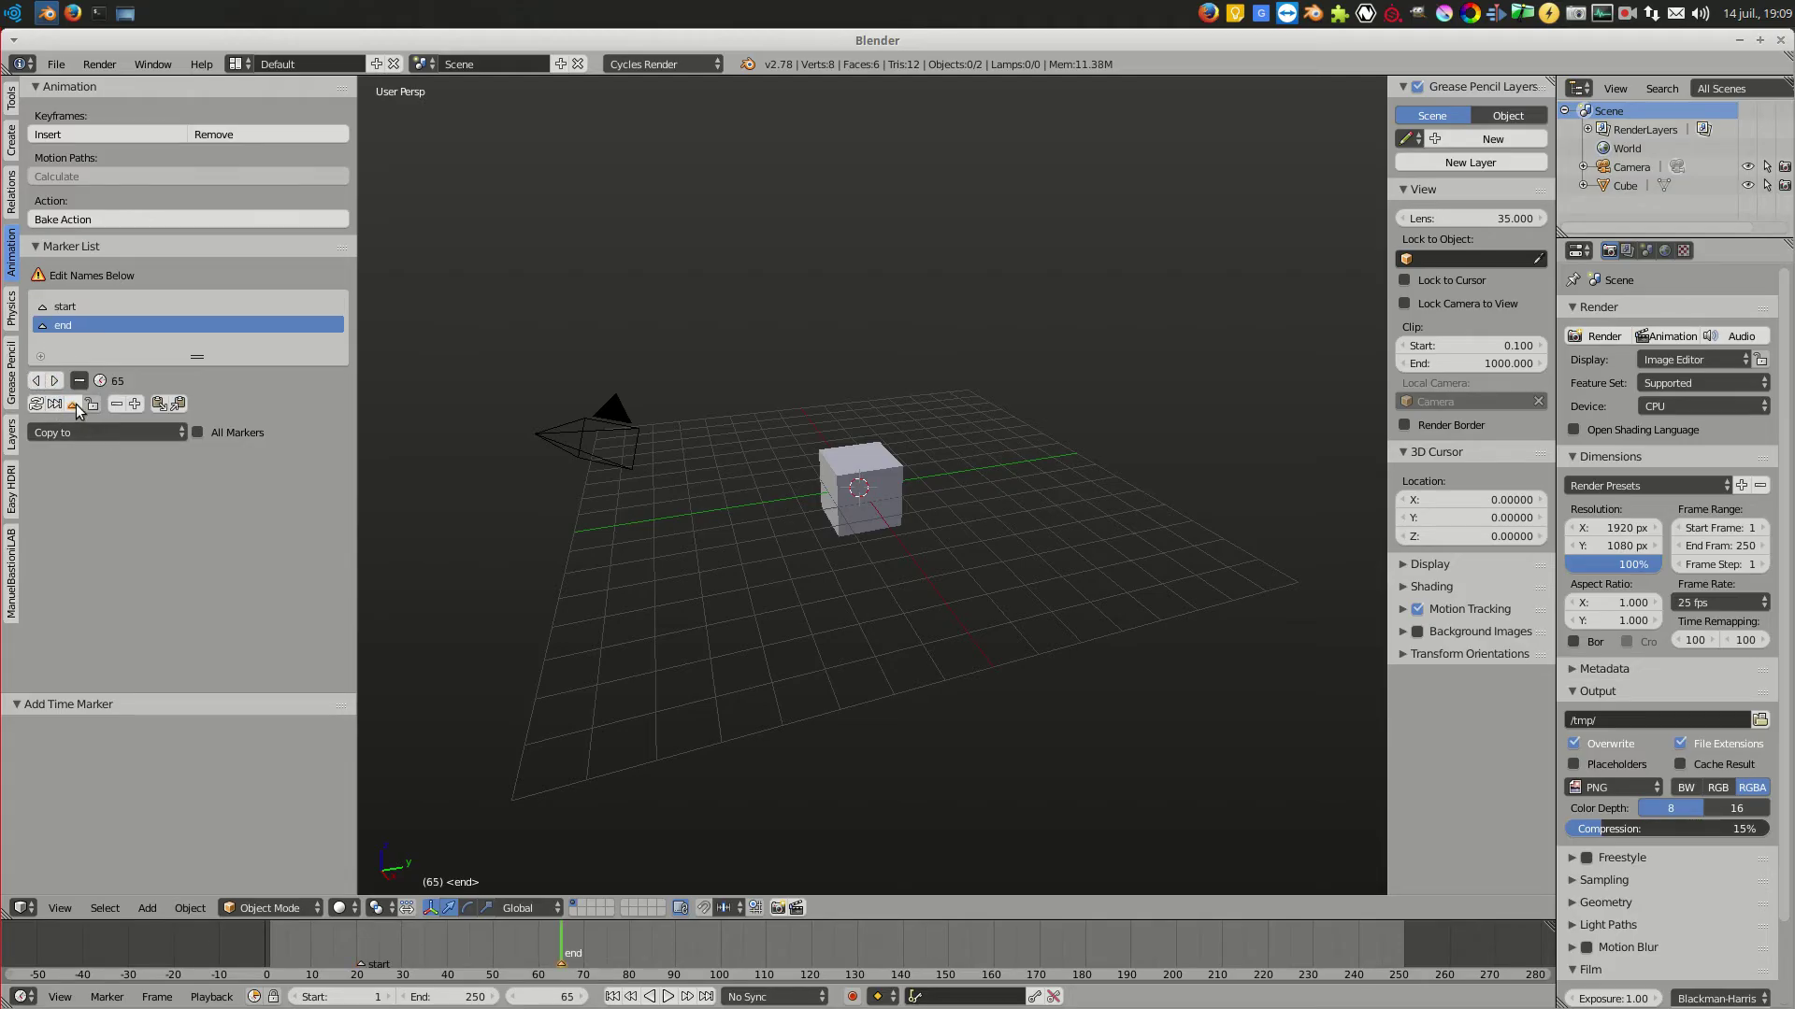
pyautogui.click(75, 407)
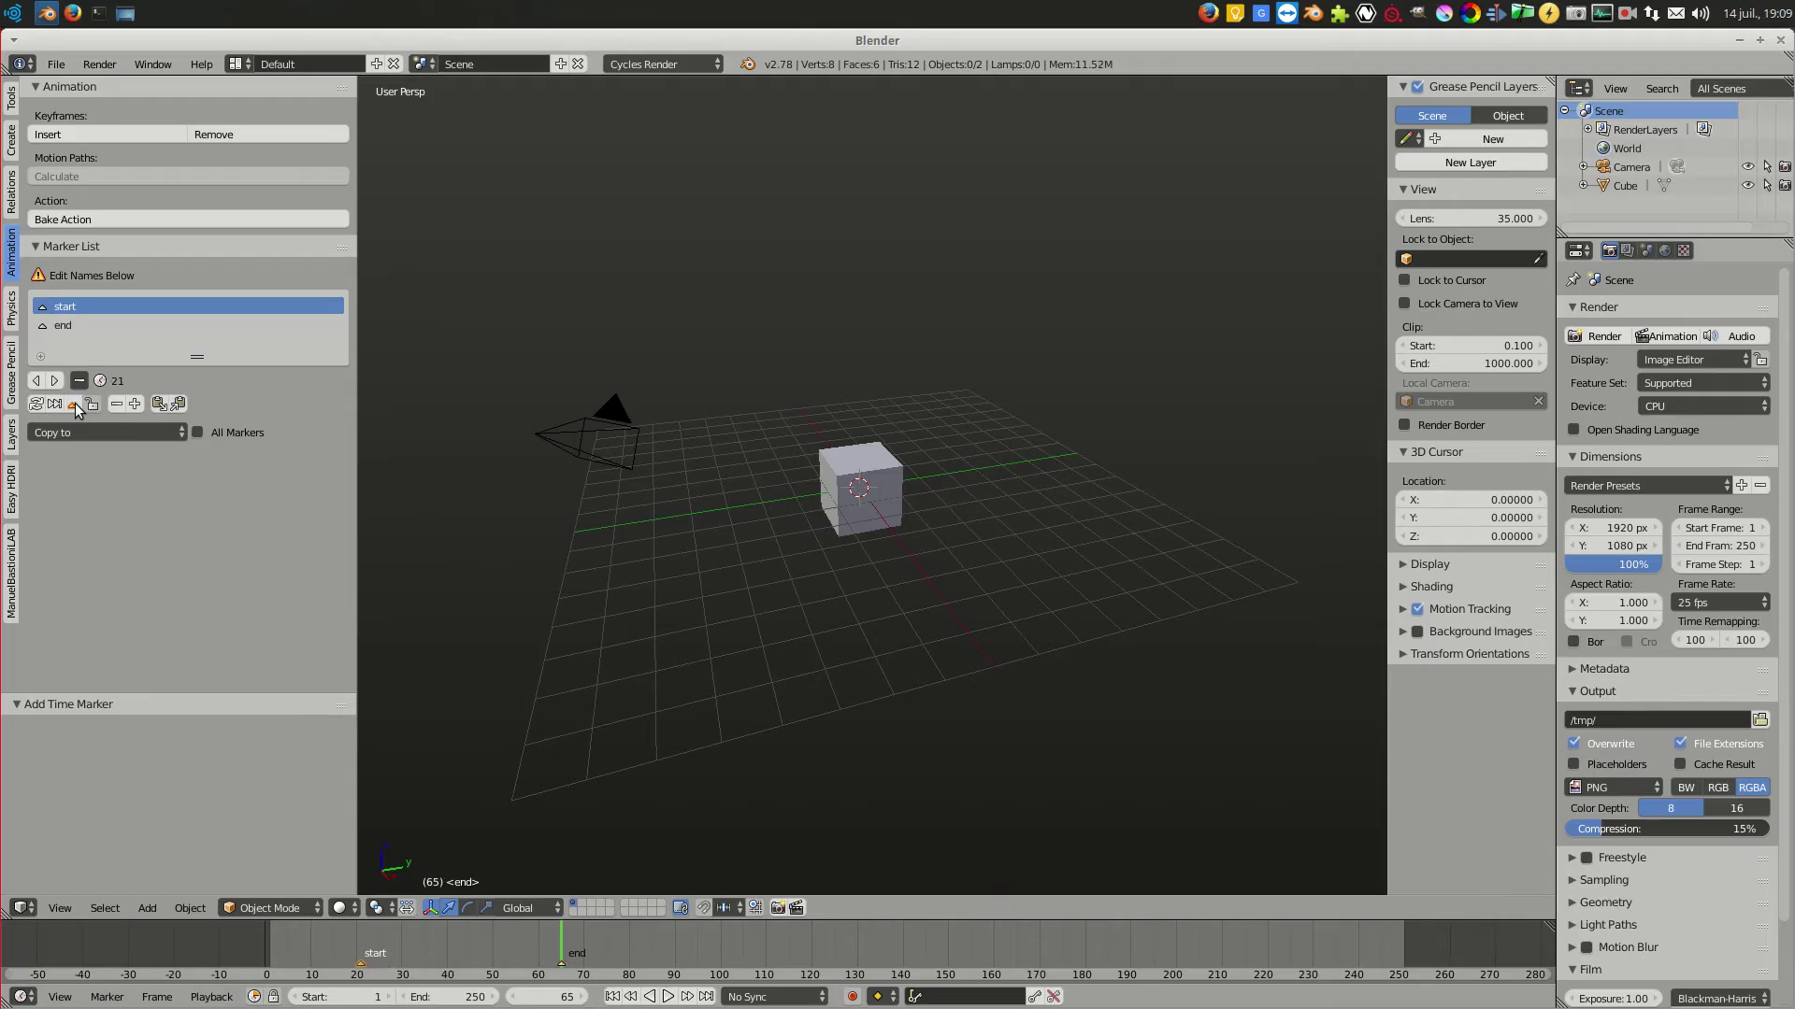
pyautogui.click(82, 326)
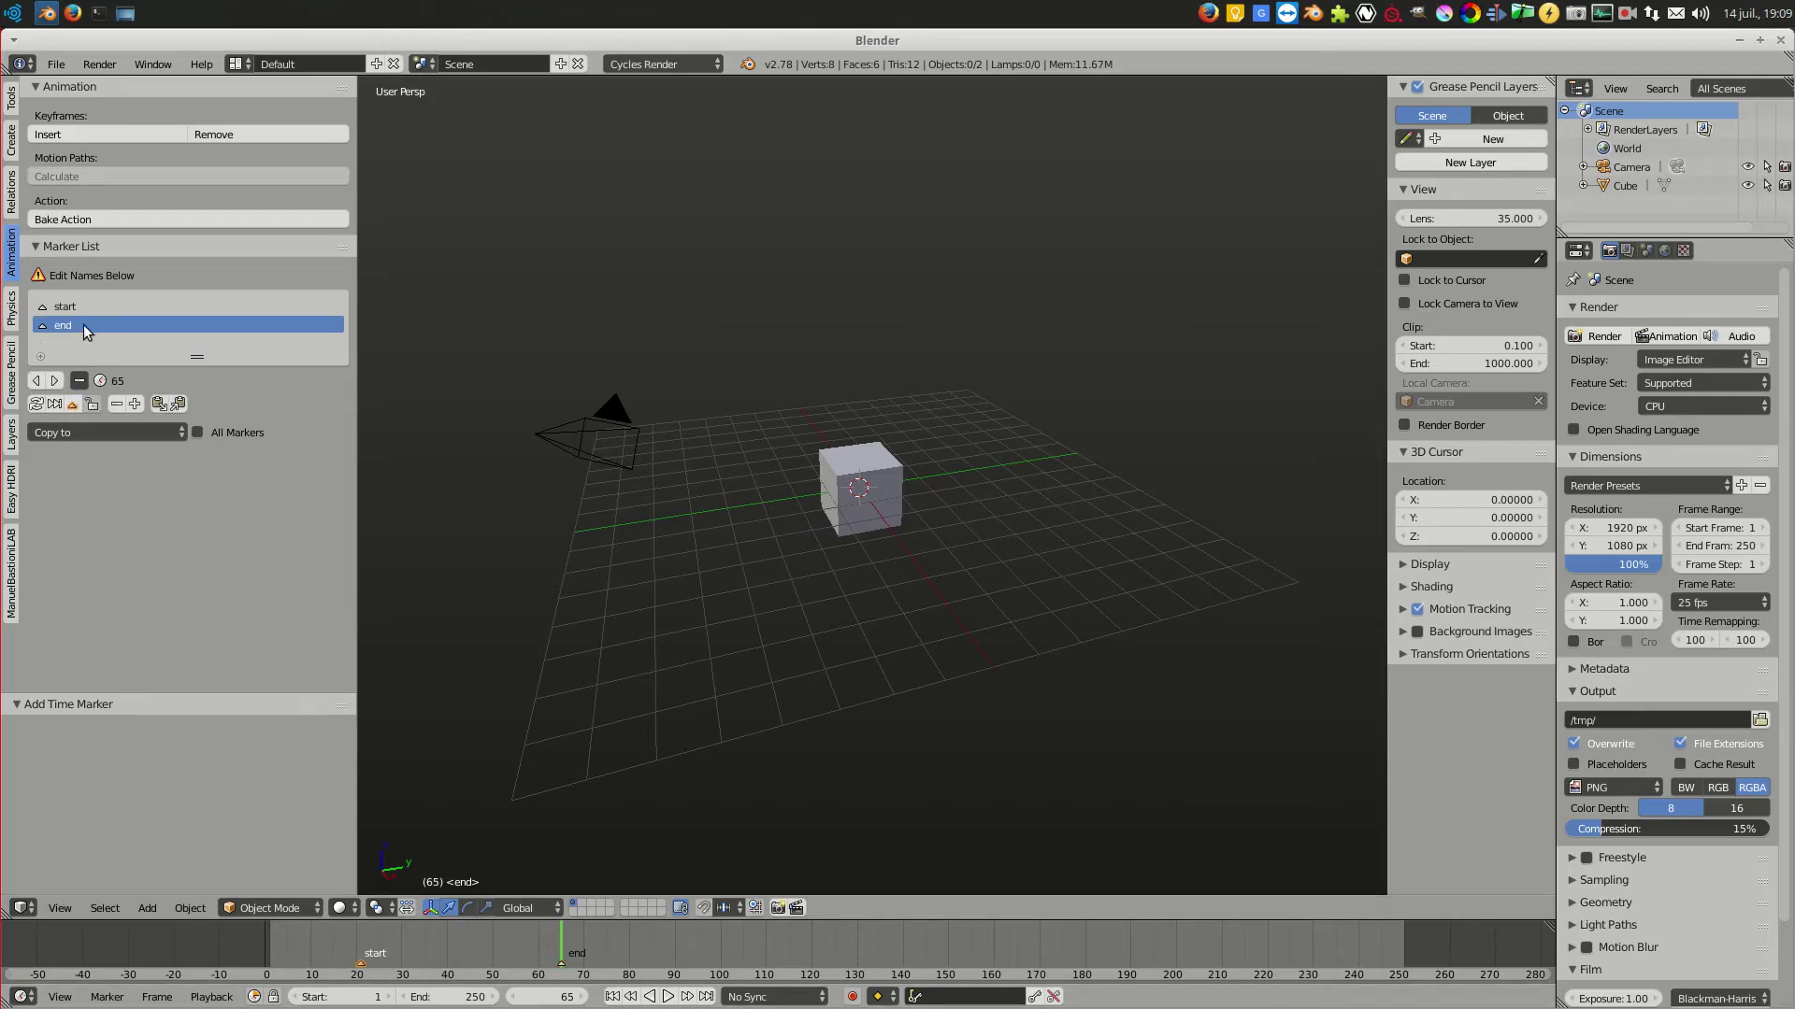
pyautogui.click(79, 406)
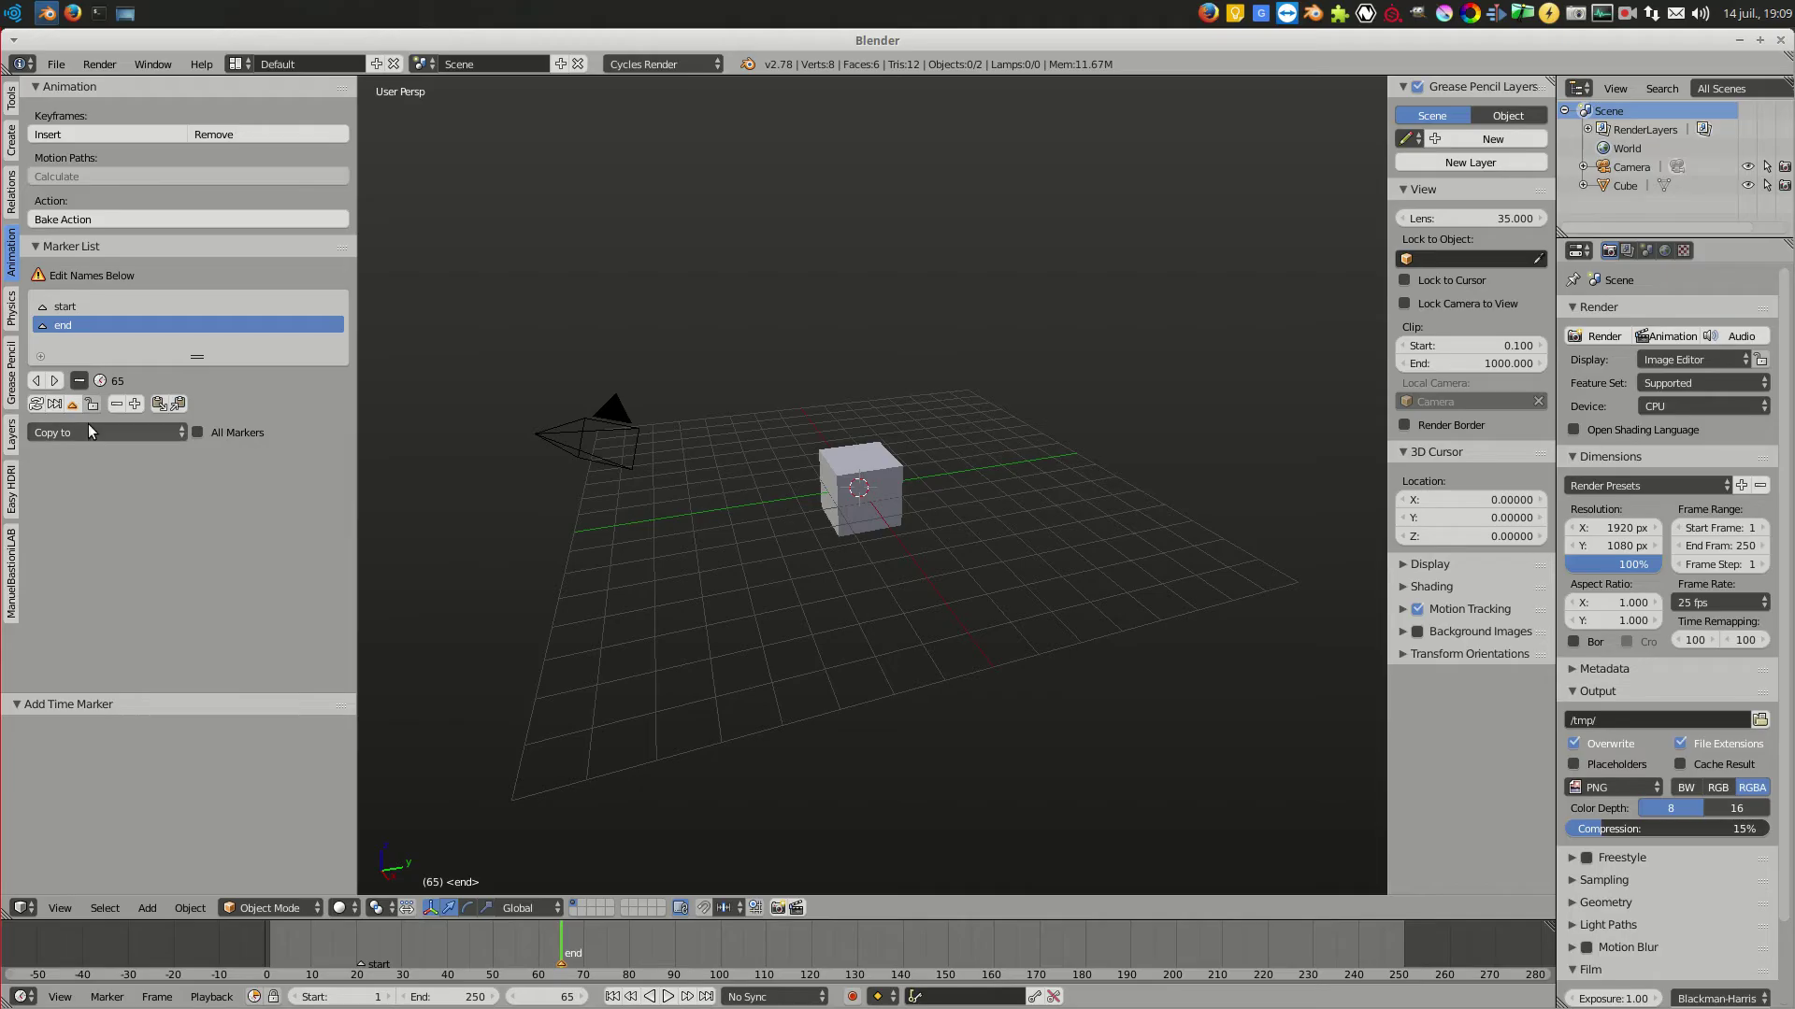
pyautogui.click(106, 997)
# Remove the end marker, add a new one at frame 65, and rename it end
pyautogui.click(169, 802)
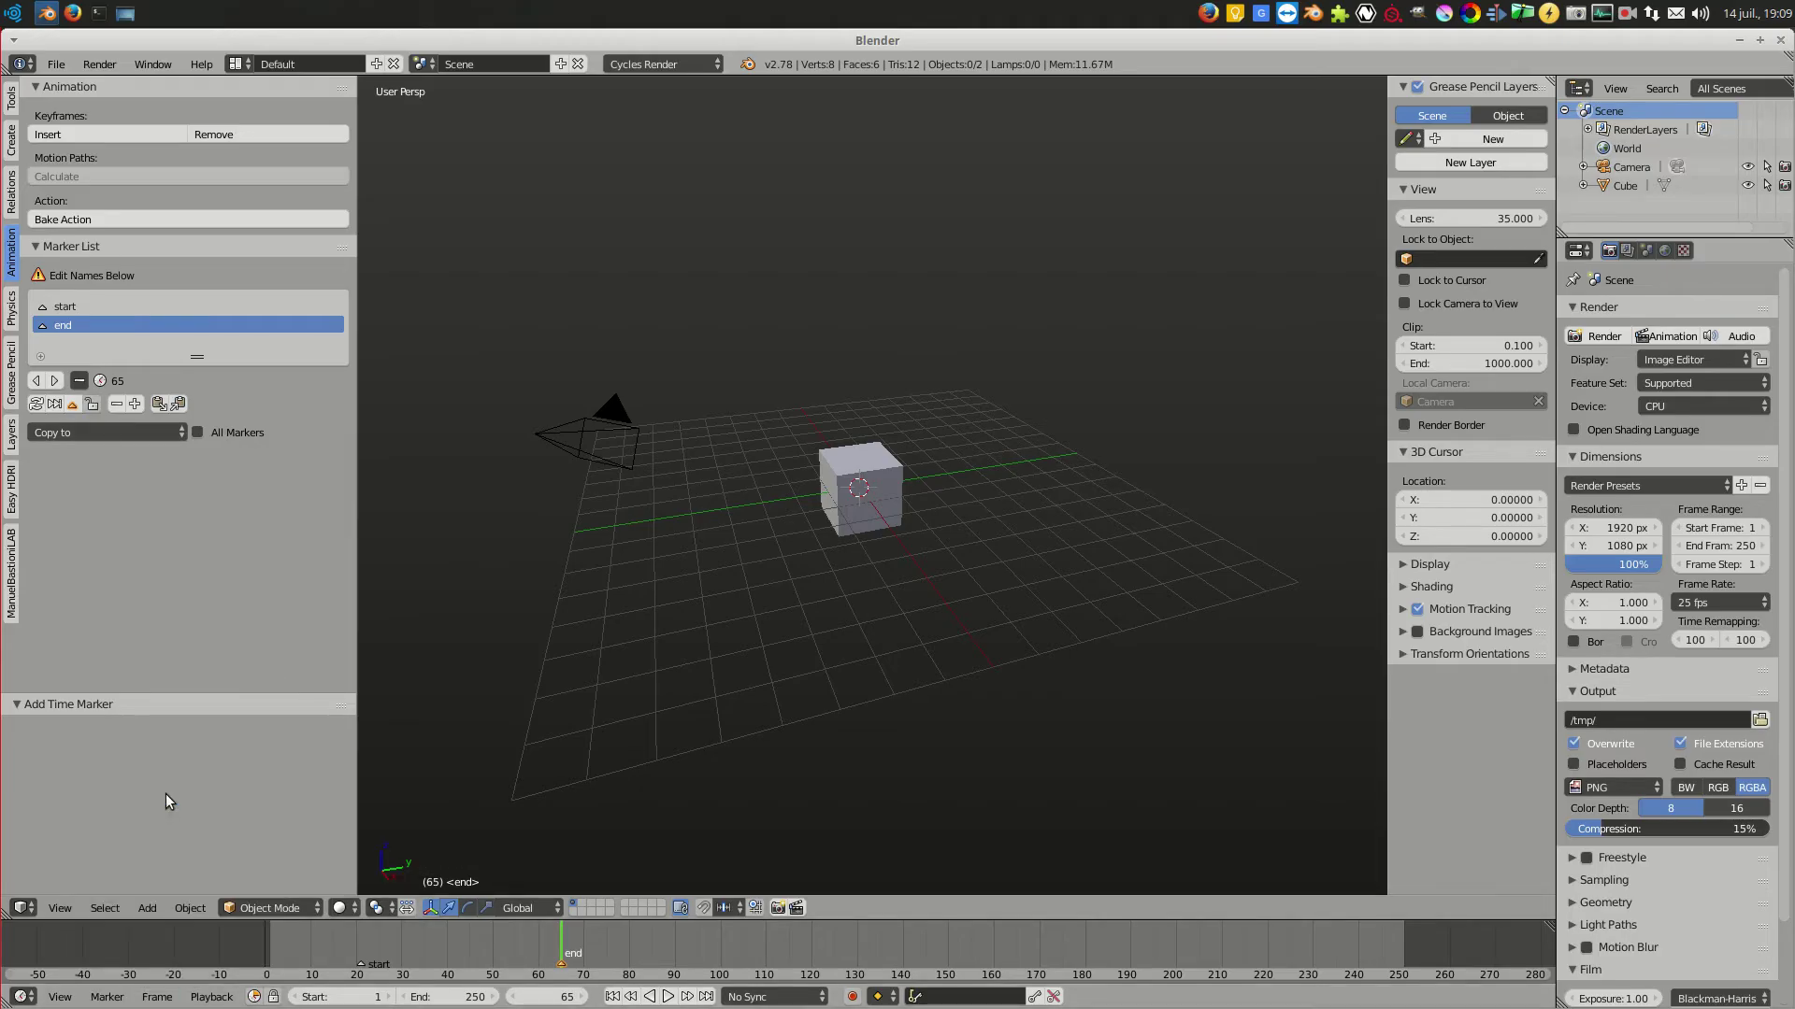
pyautogui.click(115, 407)
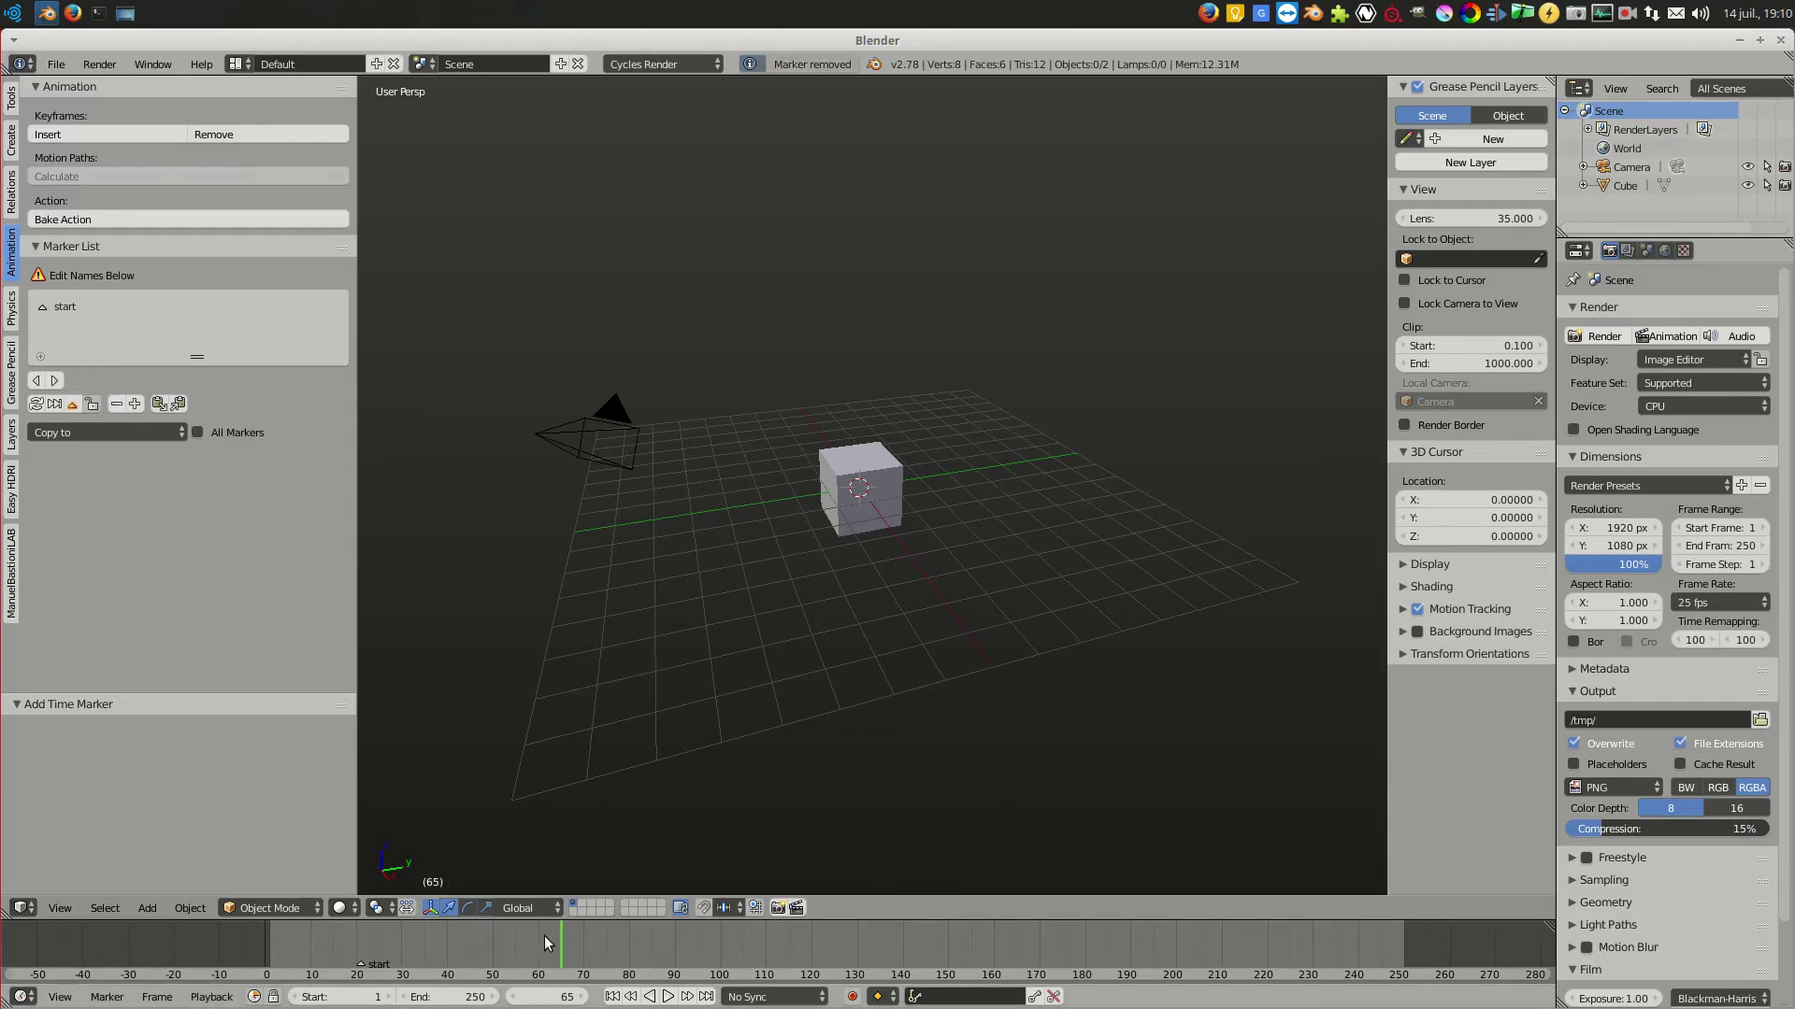
pyautogui.click(135, 404)
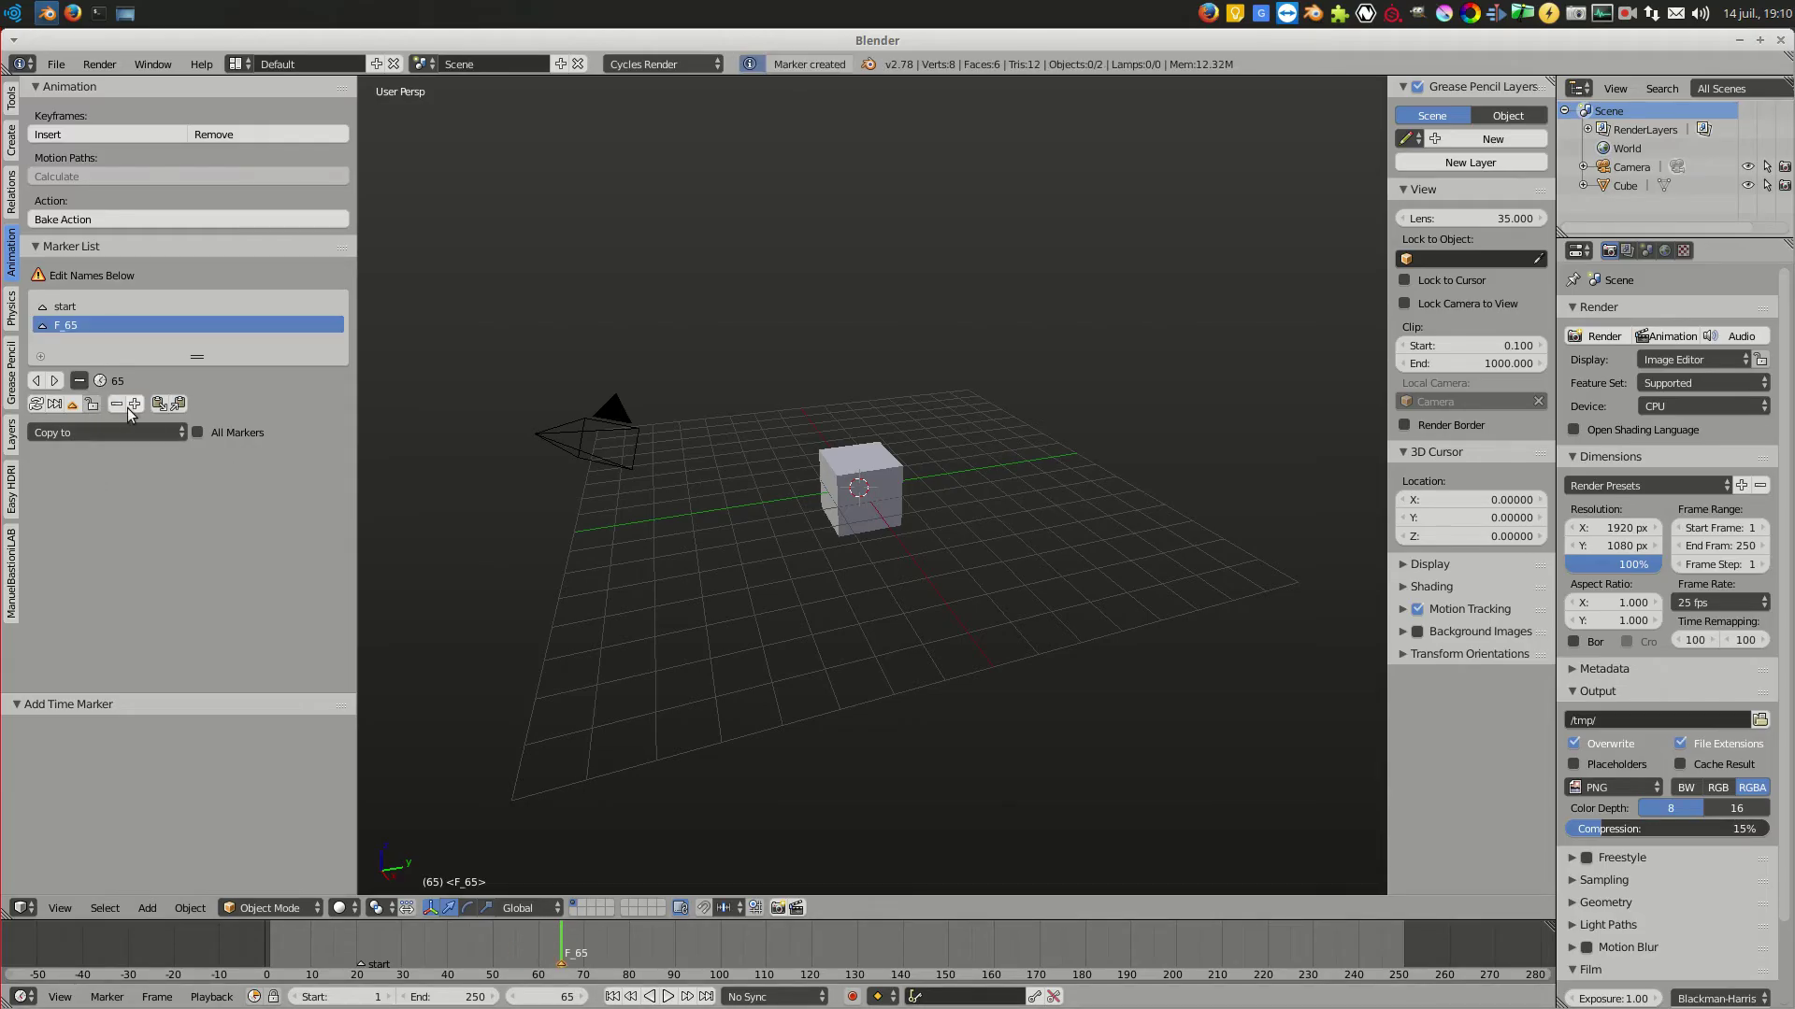
pyautogui.doubleClick(61, 326)
pyautogui.write('end')
pyautogui.press('Return')
pyautogui.click(79, 381)
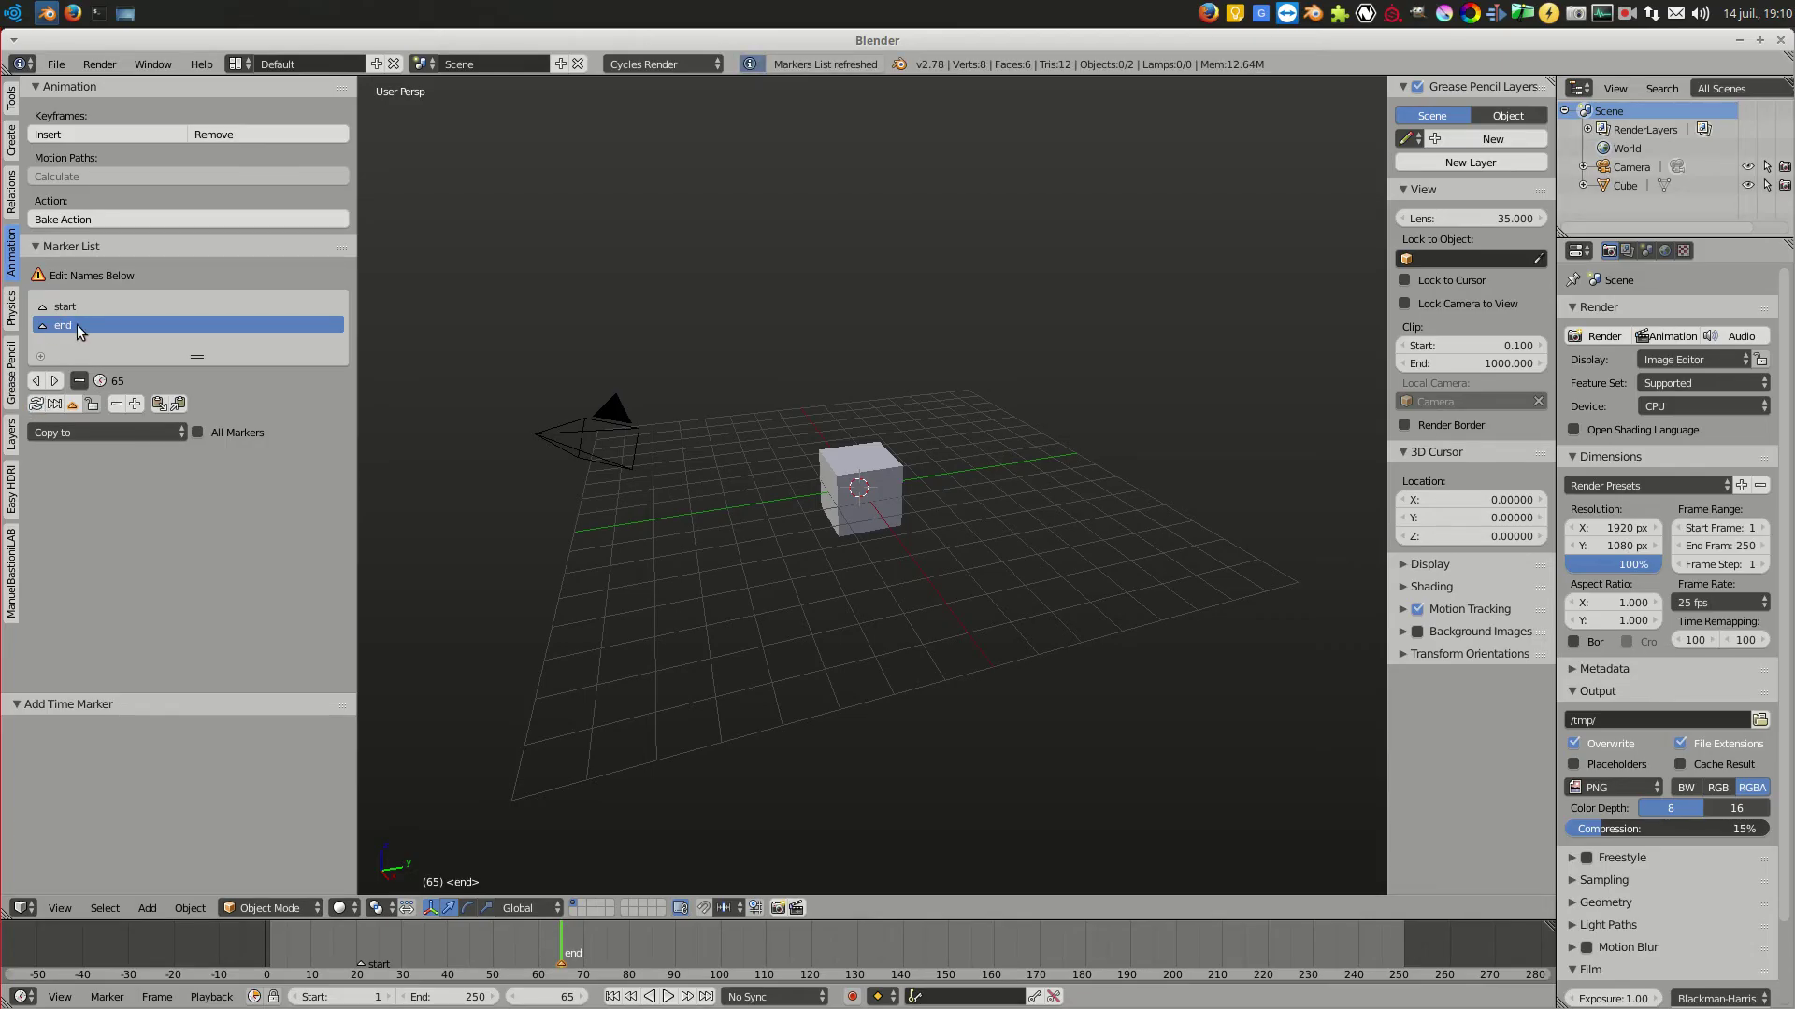
# Give the end marker the comment "this is the end"
pyautogui.click(78, 381)
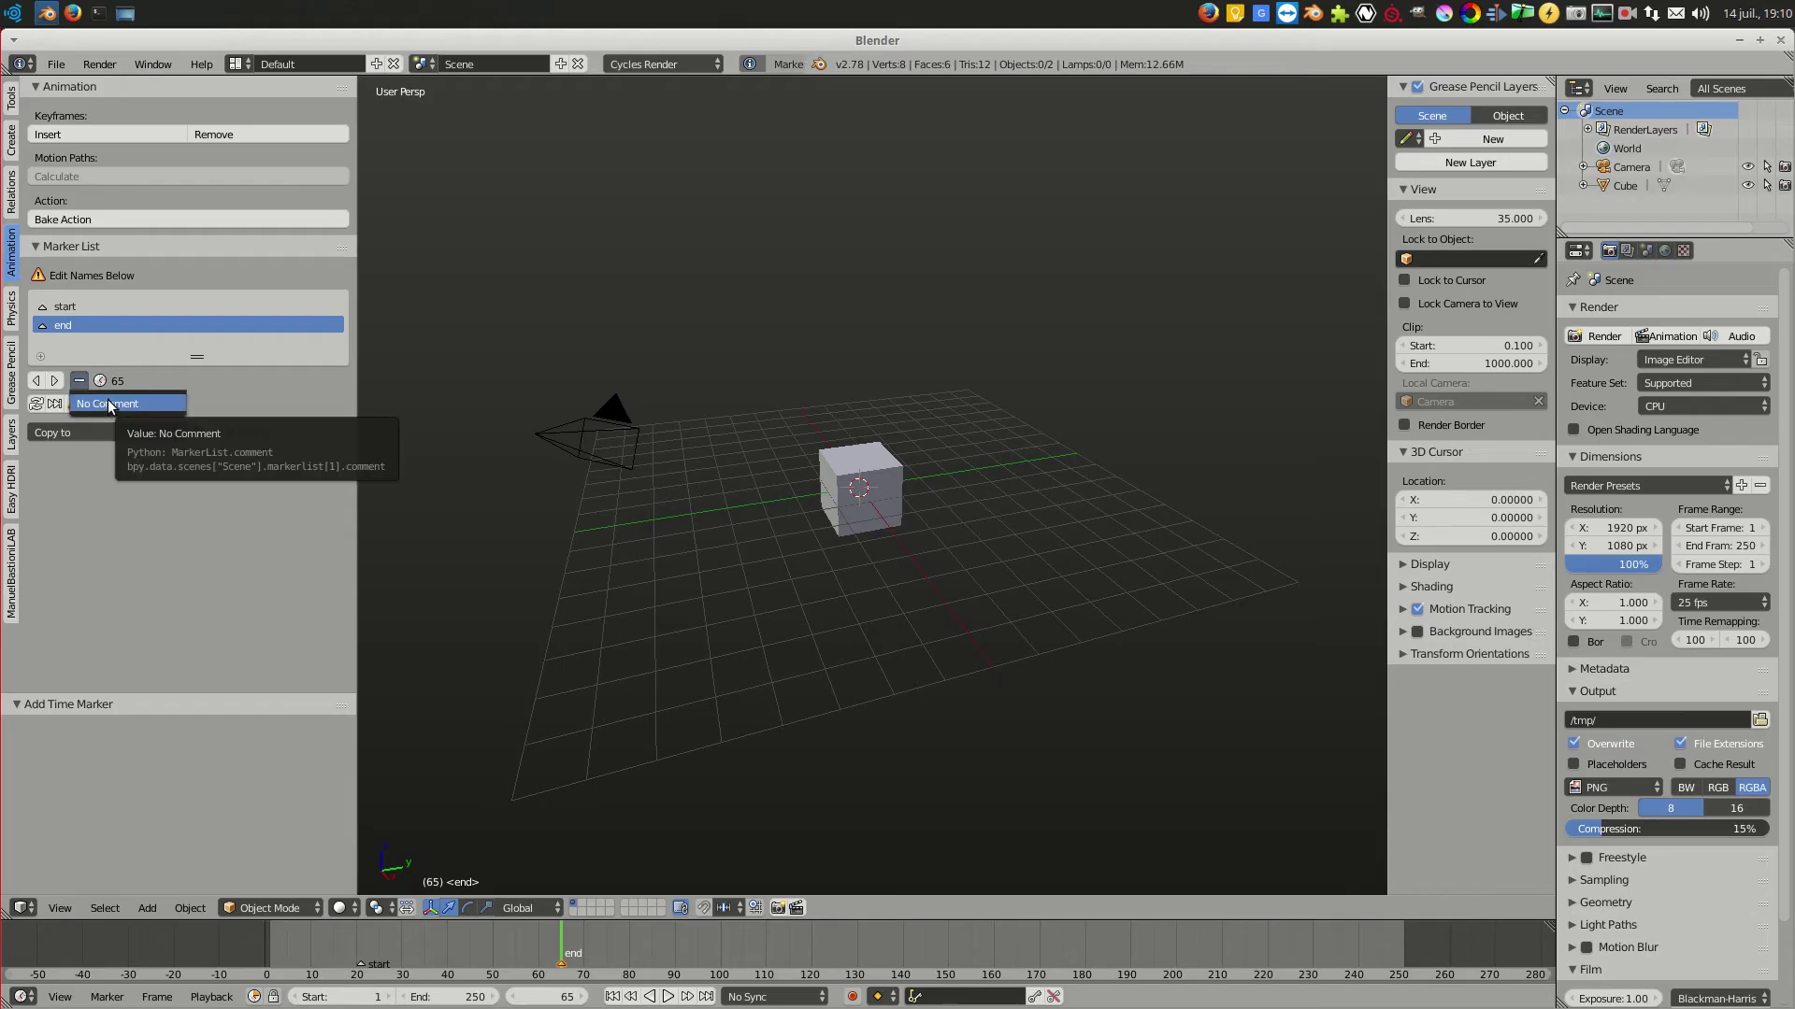
pyautogui.click(108, 402)
pyautogui.write('this is the end my fr')
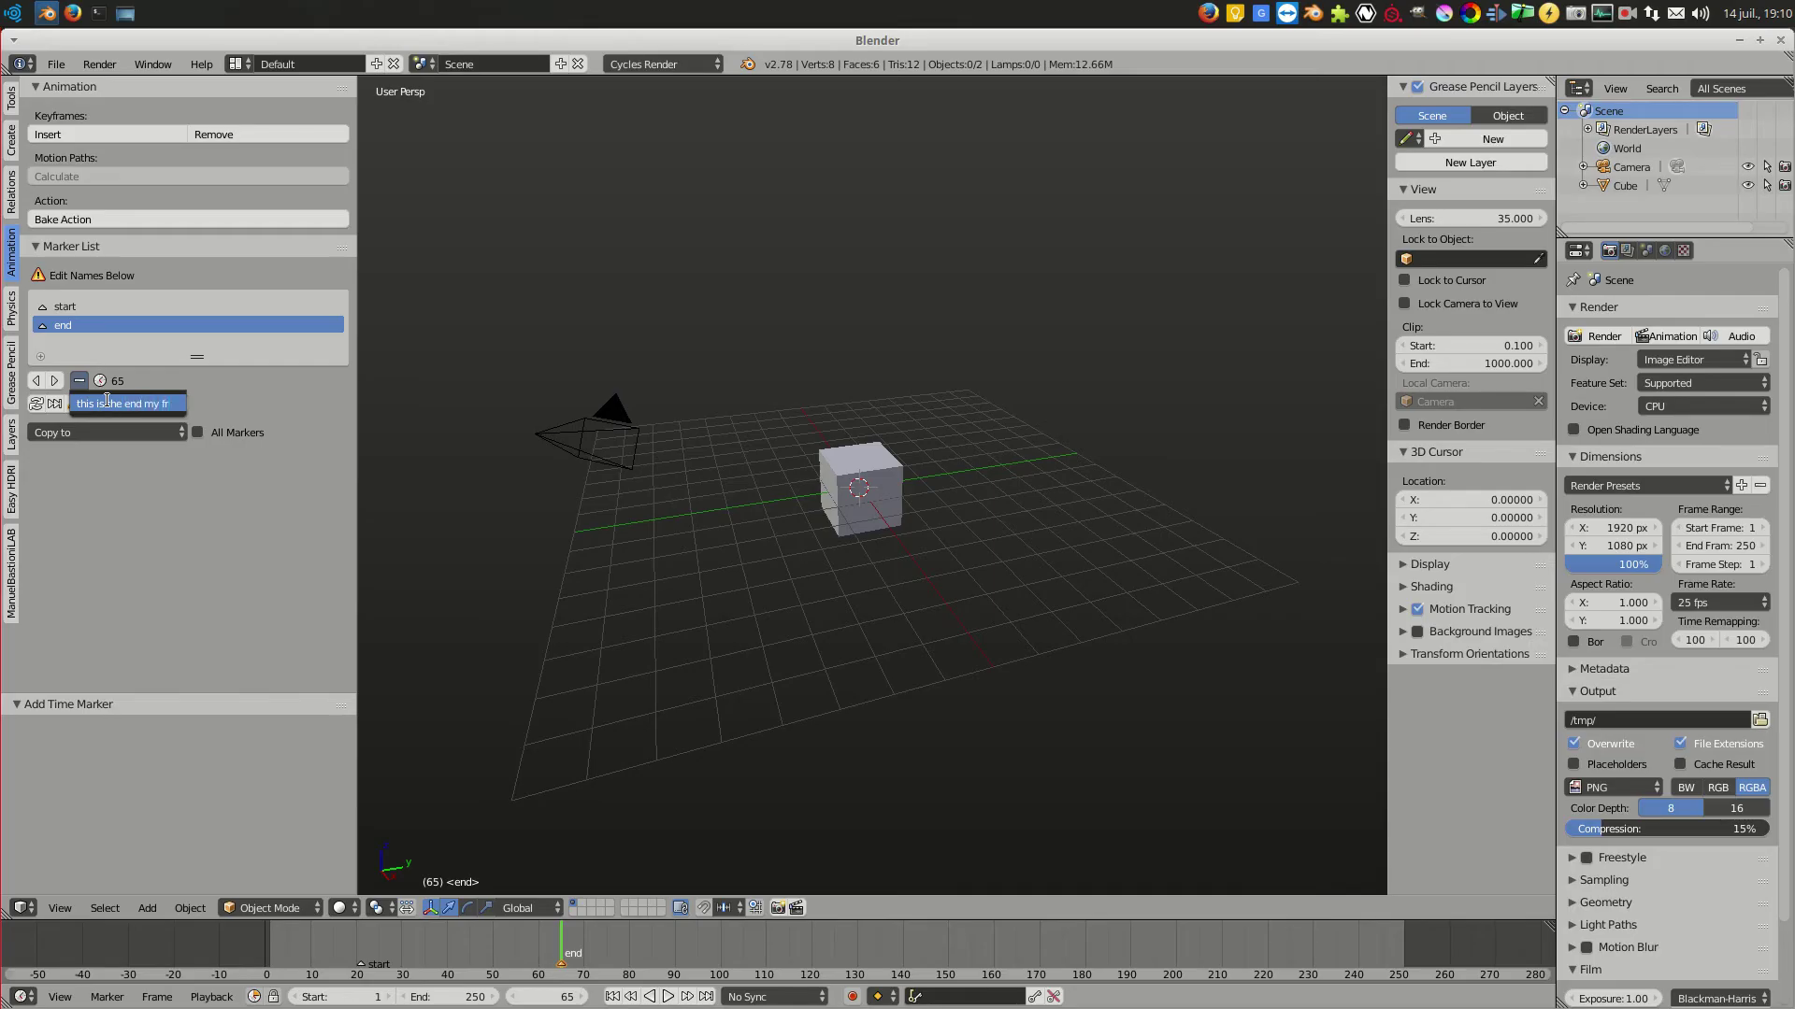
pyautogui.press('Return')
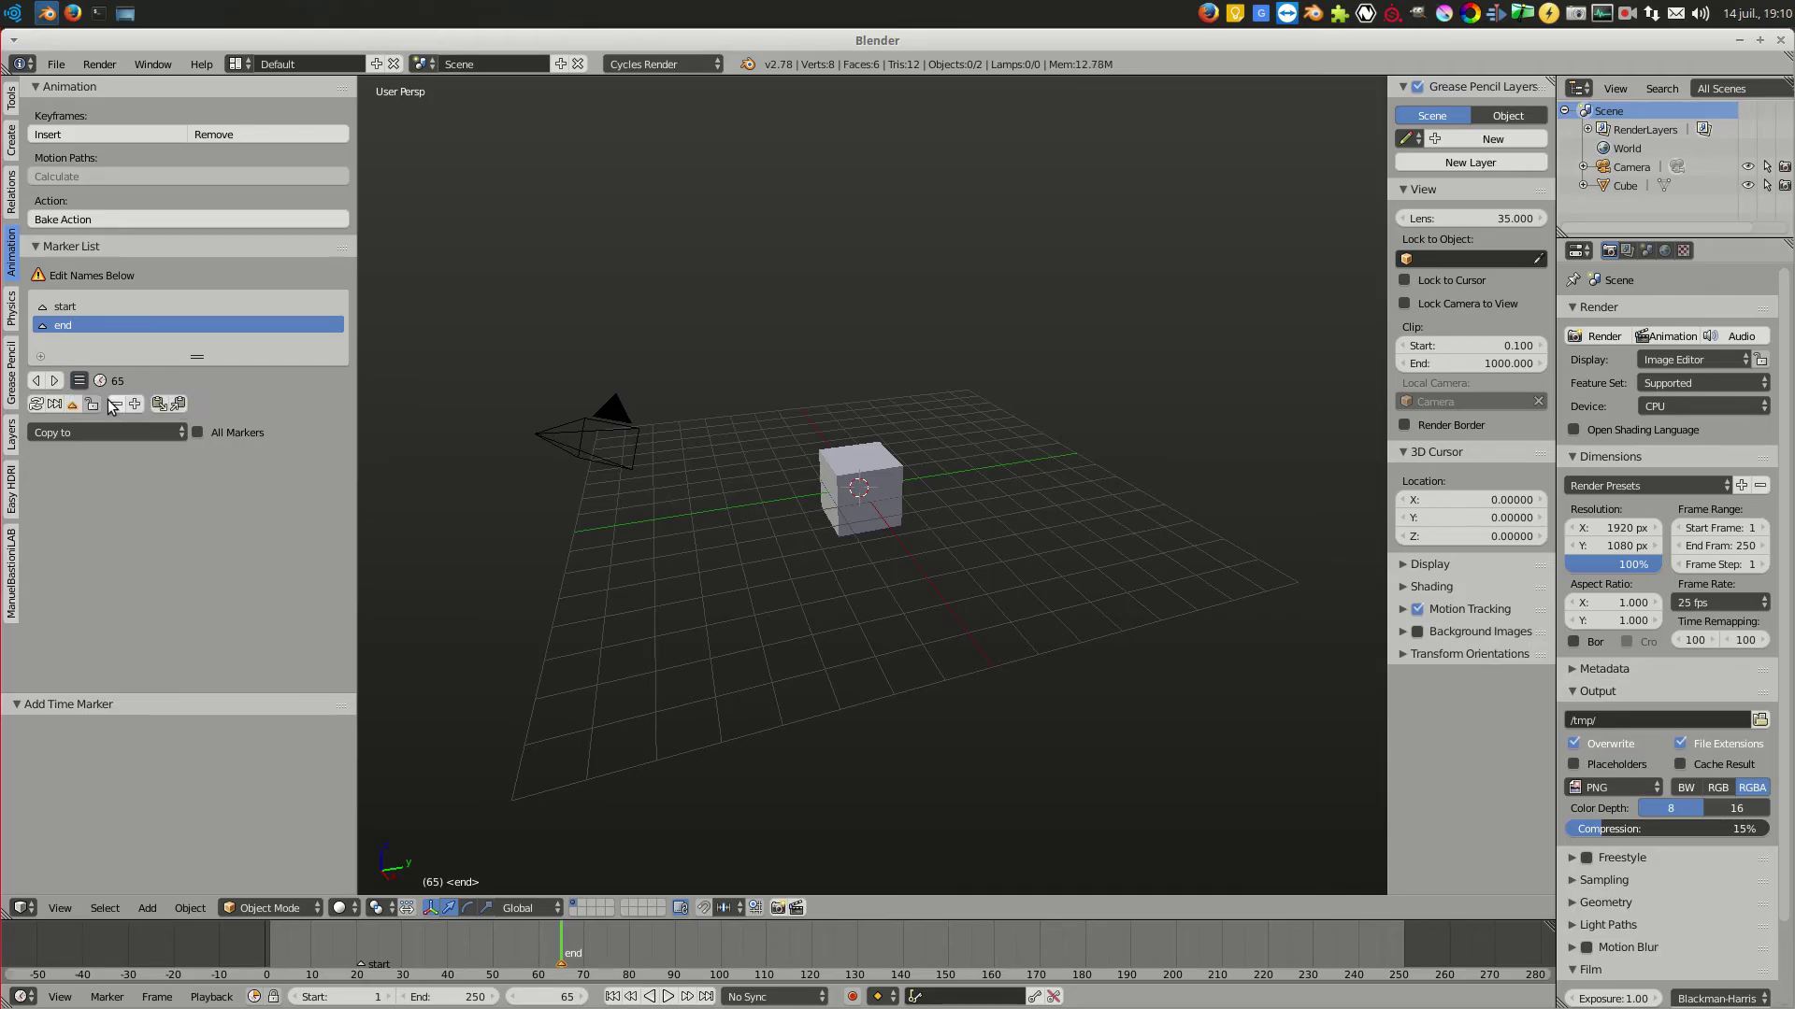
# Give the start marker the comment "here we go", then reselect end
pyautogui.click(81, 306)
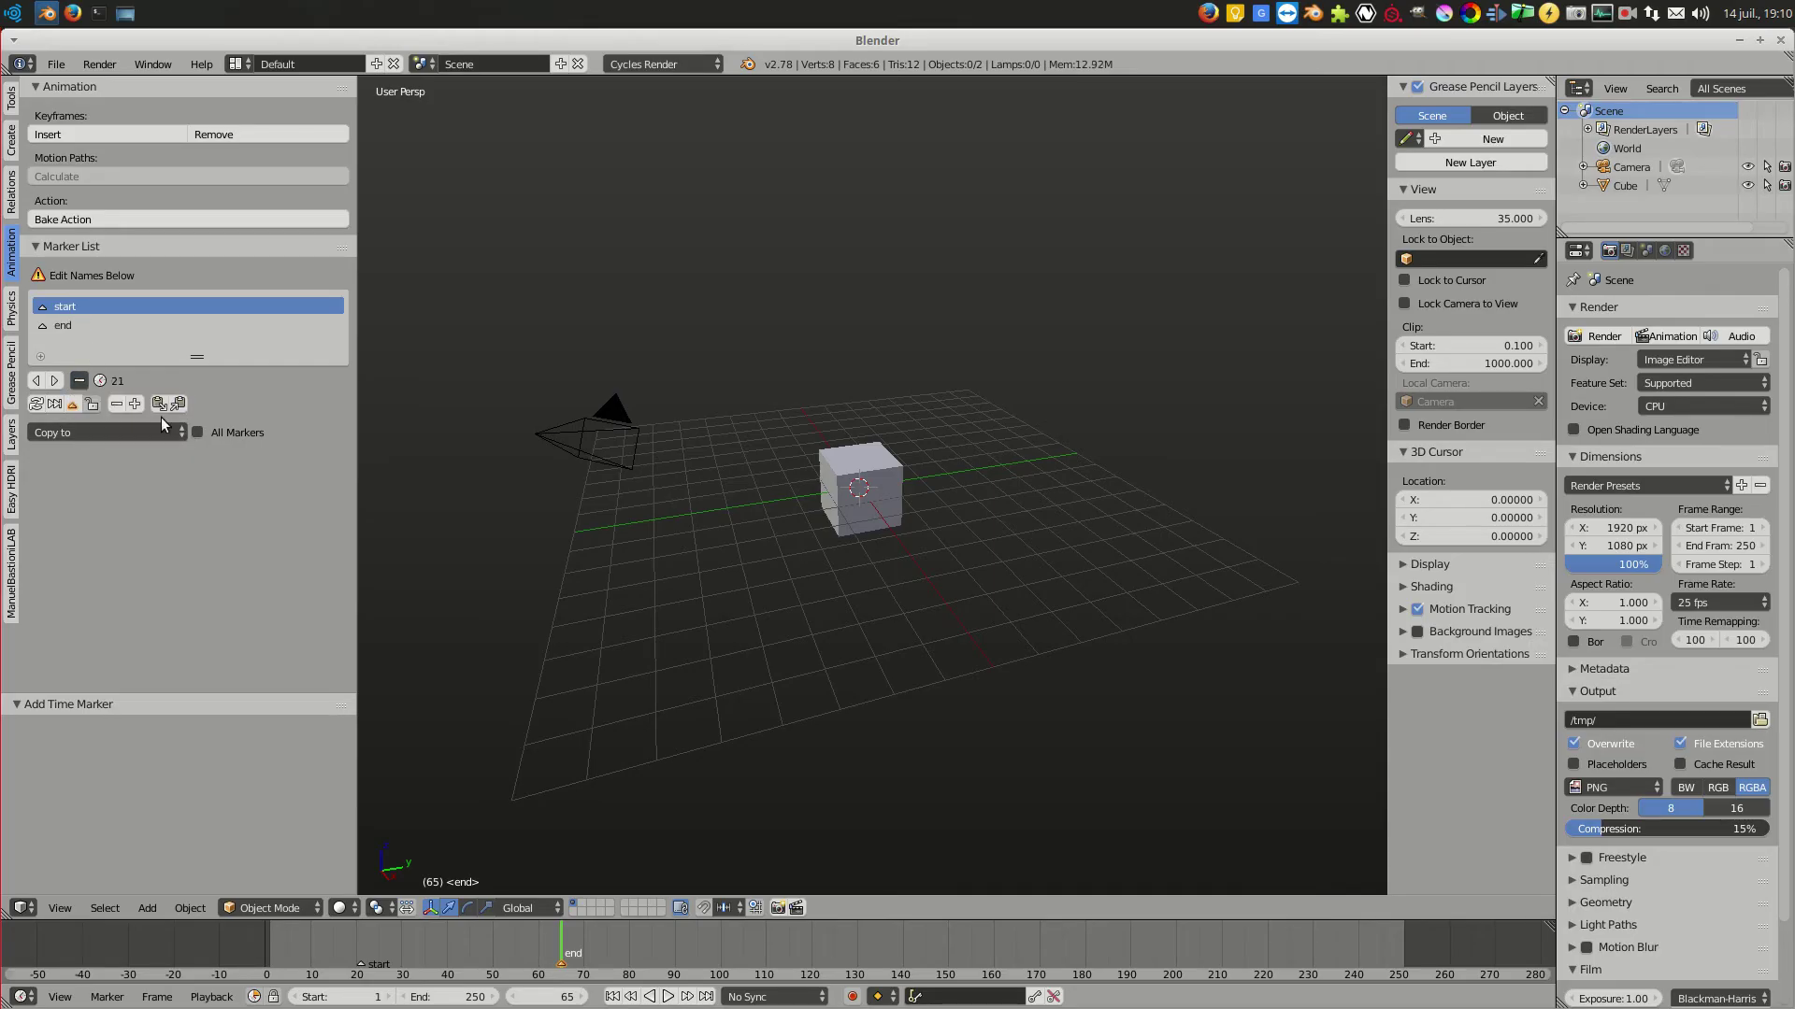
pyautogui.click(82, 381)
pyautogui.write('here we go')
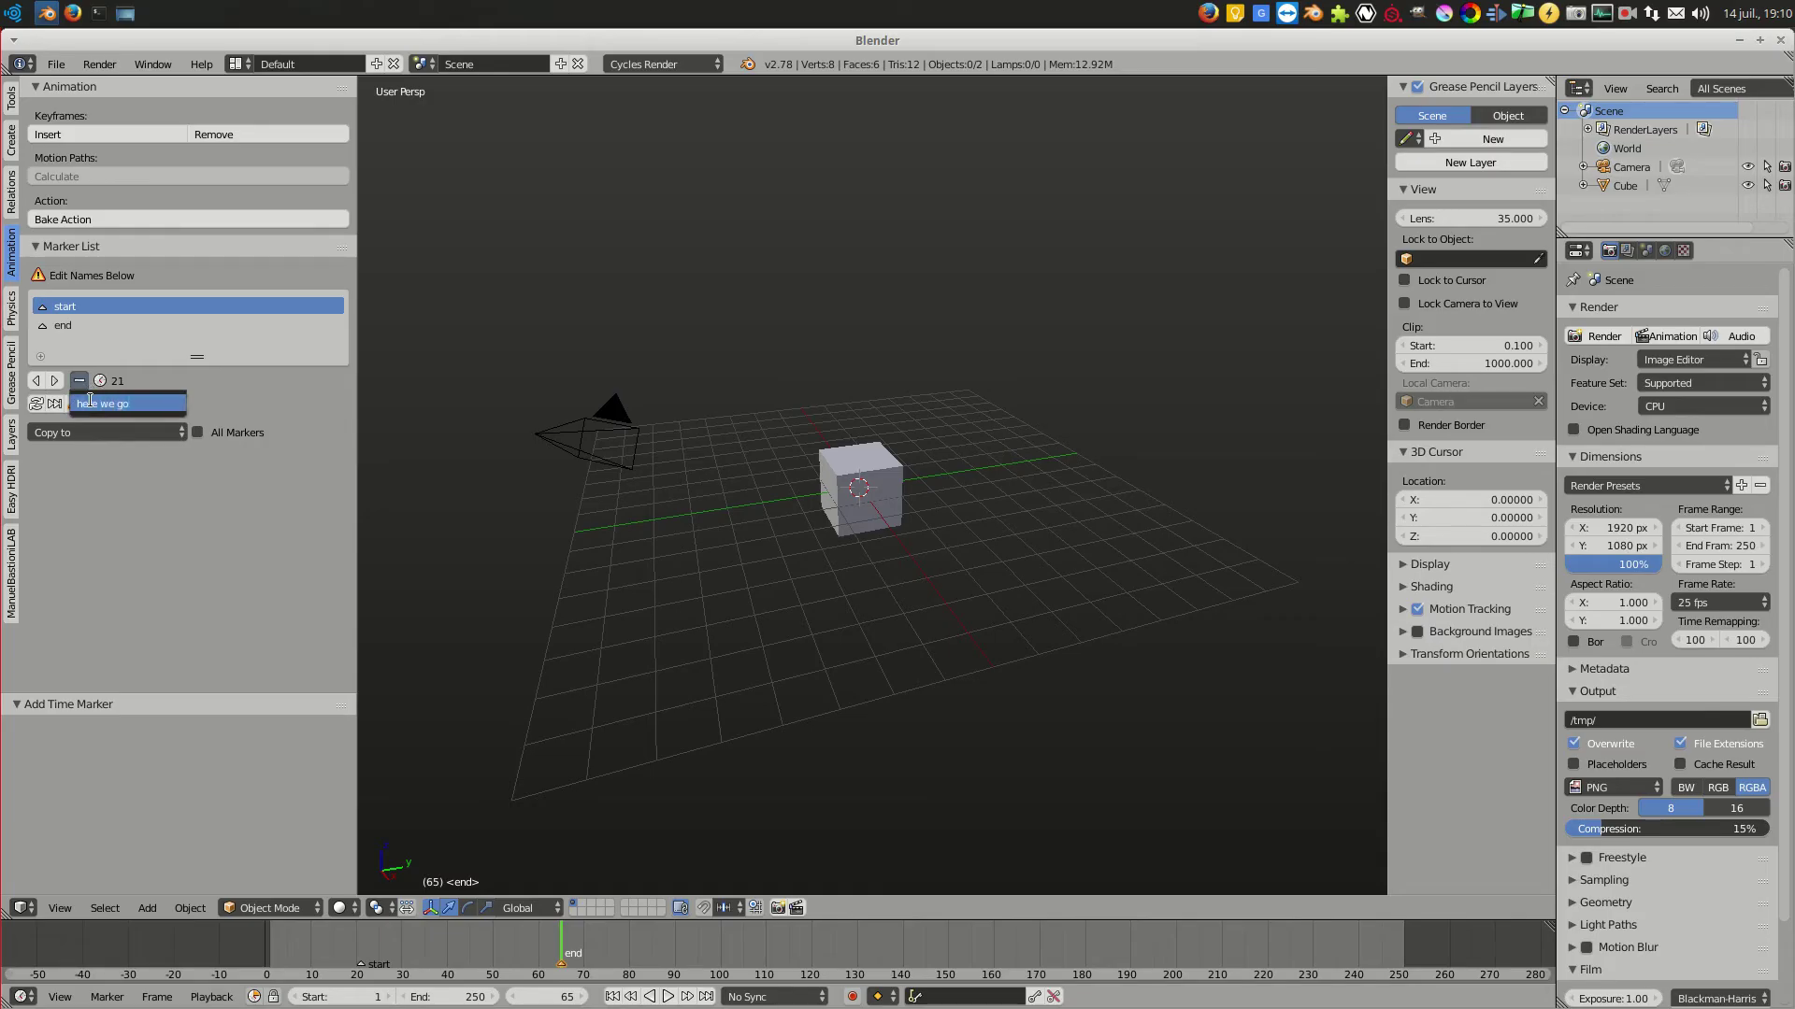
pyautogui.click(89, 401)
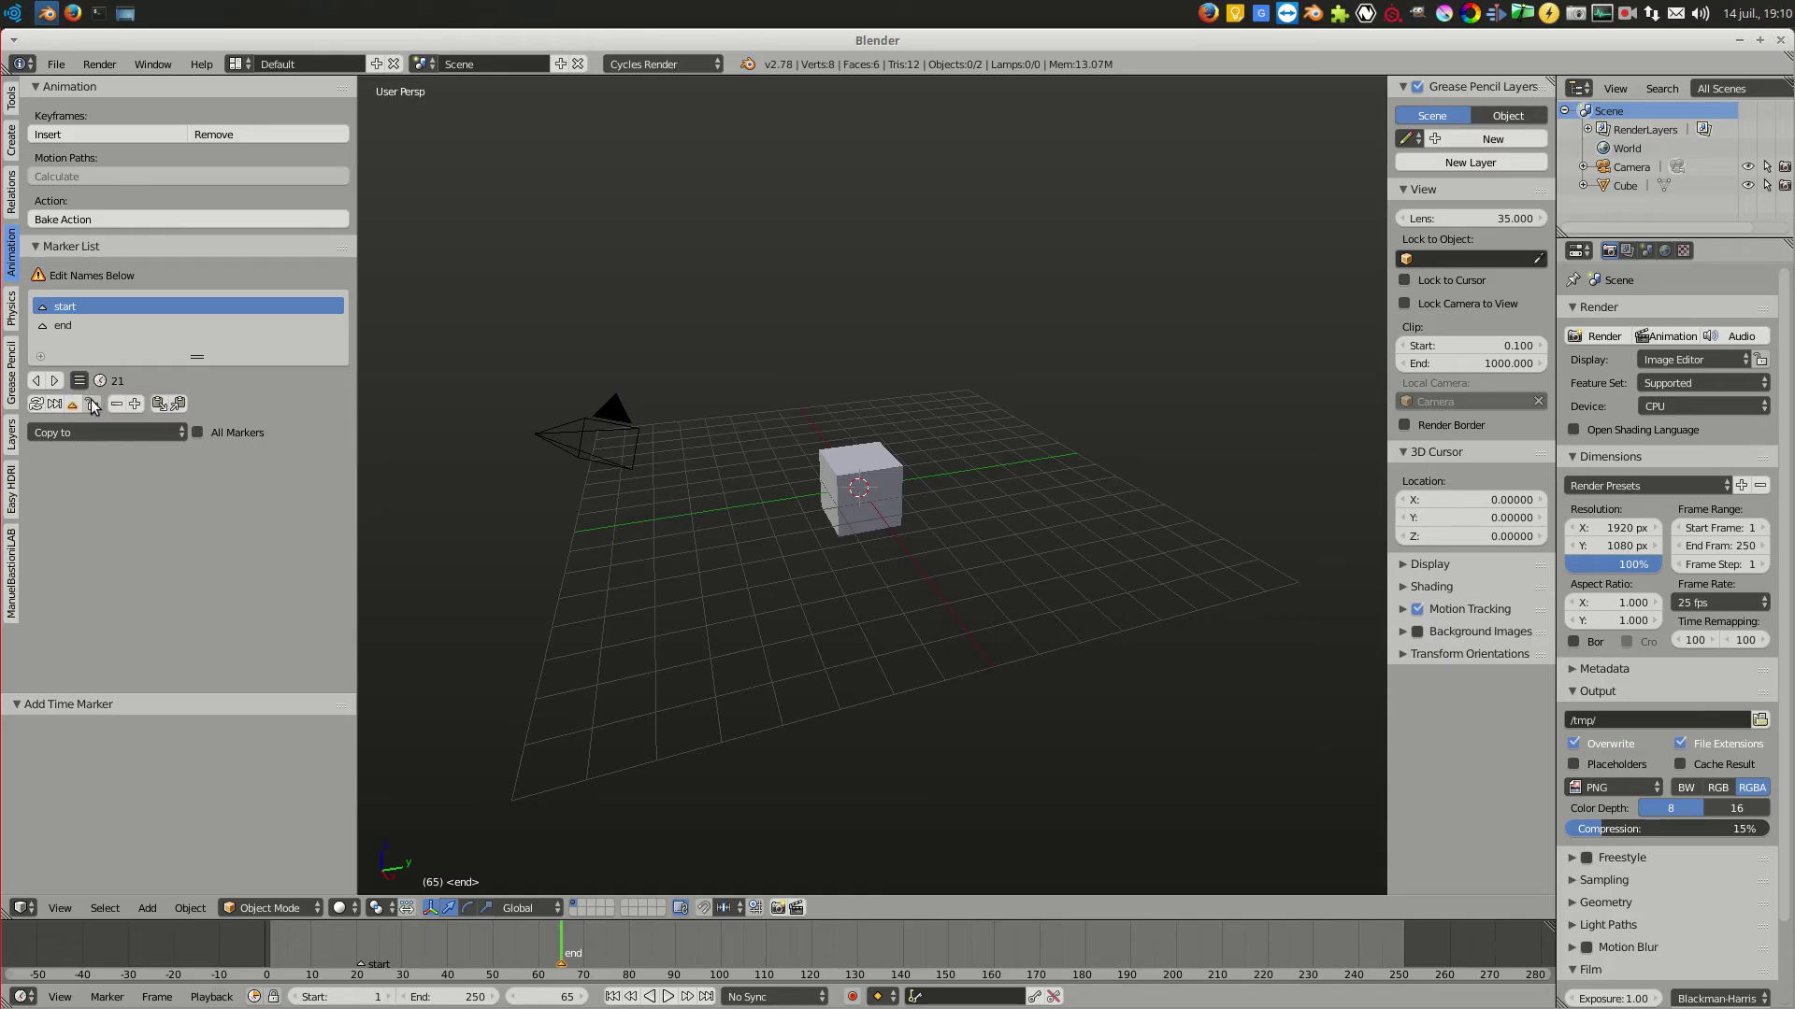
pyautogui.click(65, 325)
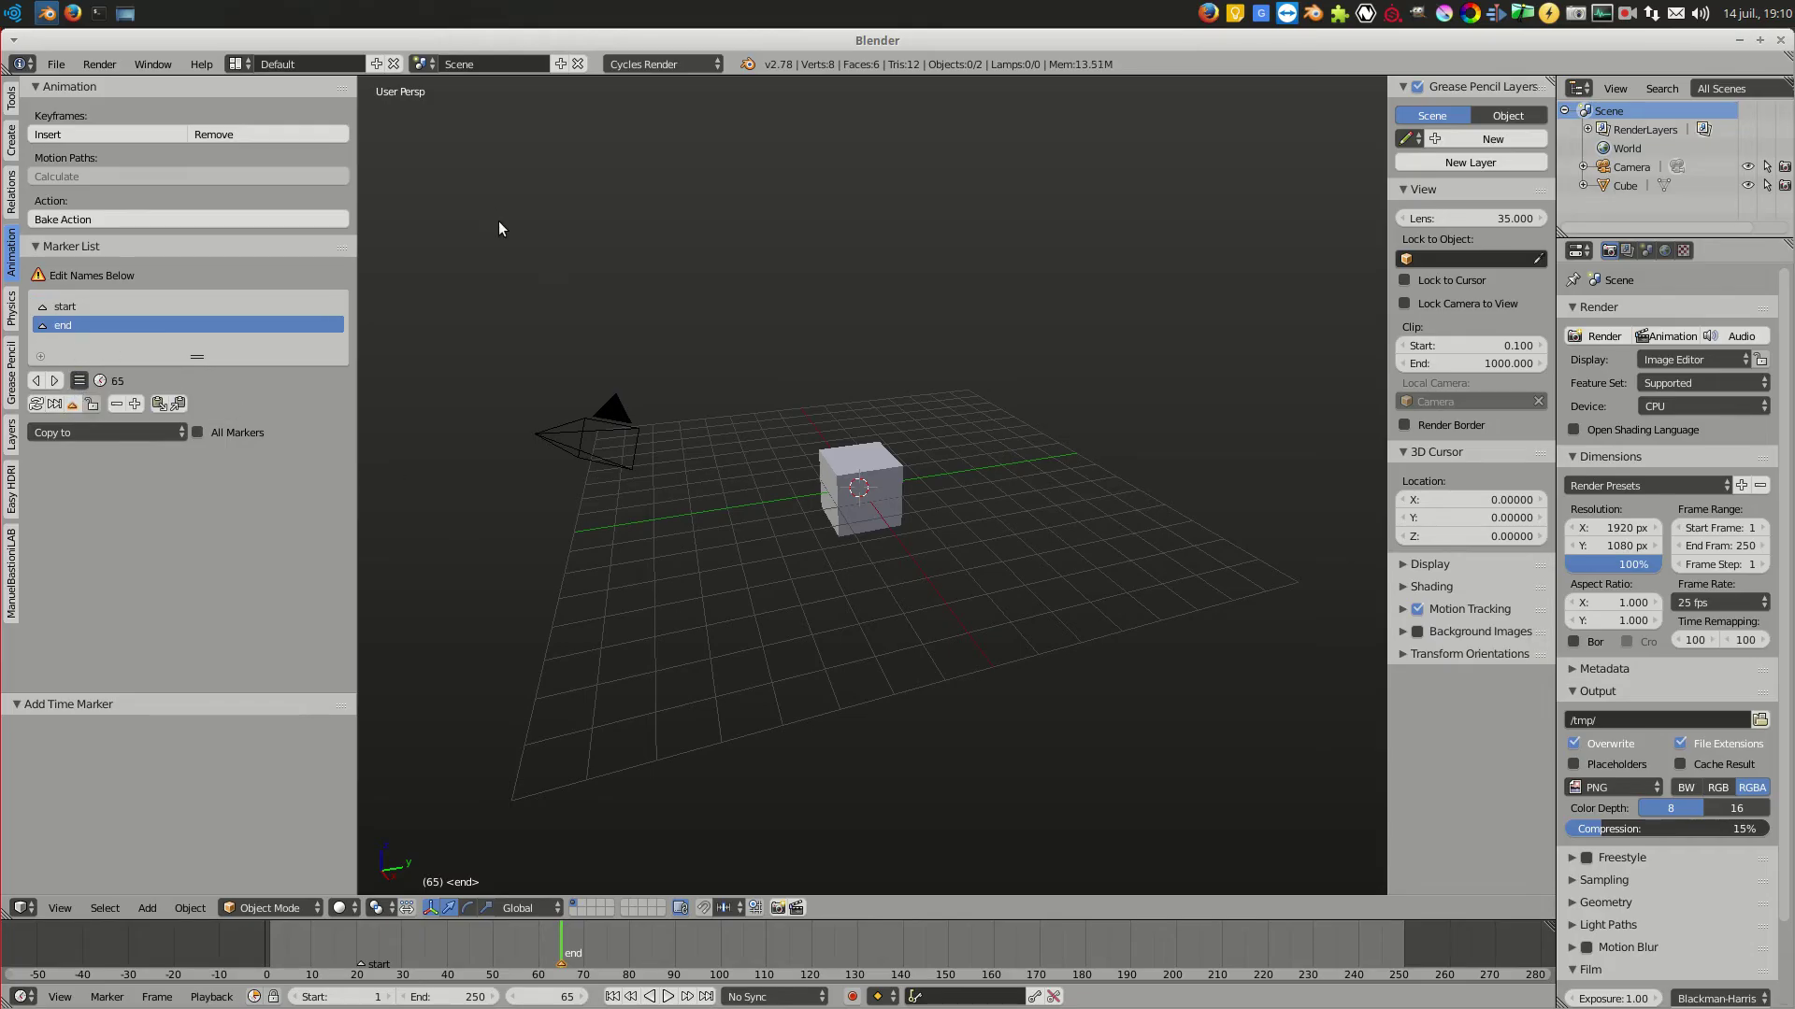
pyautogui.click(134, 428)
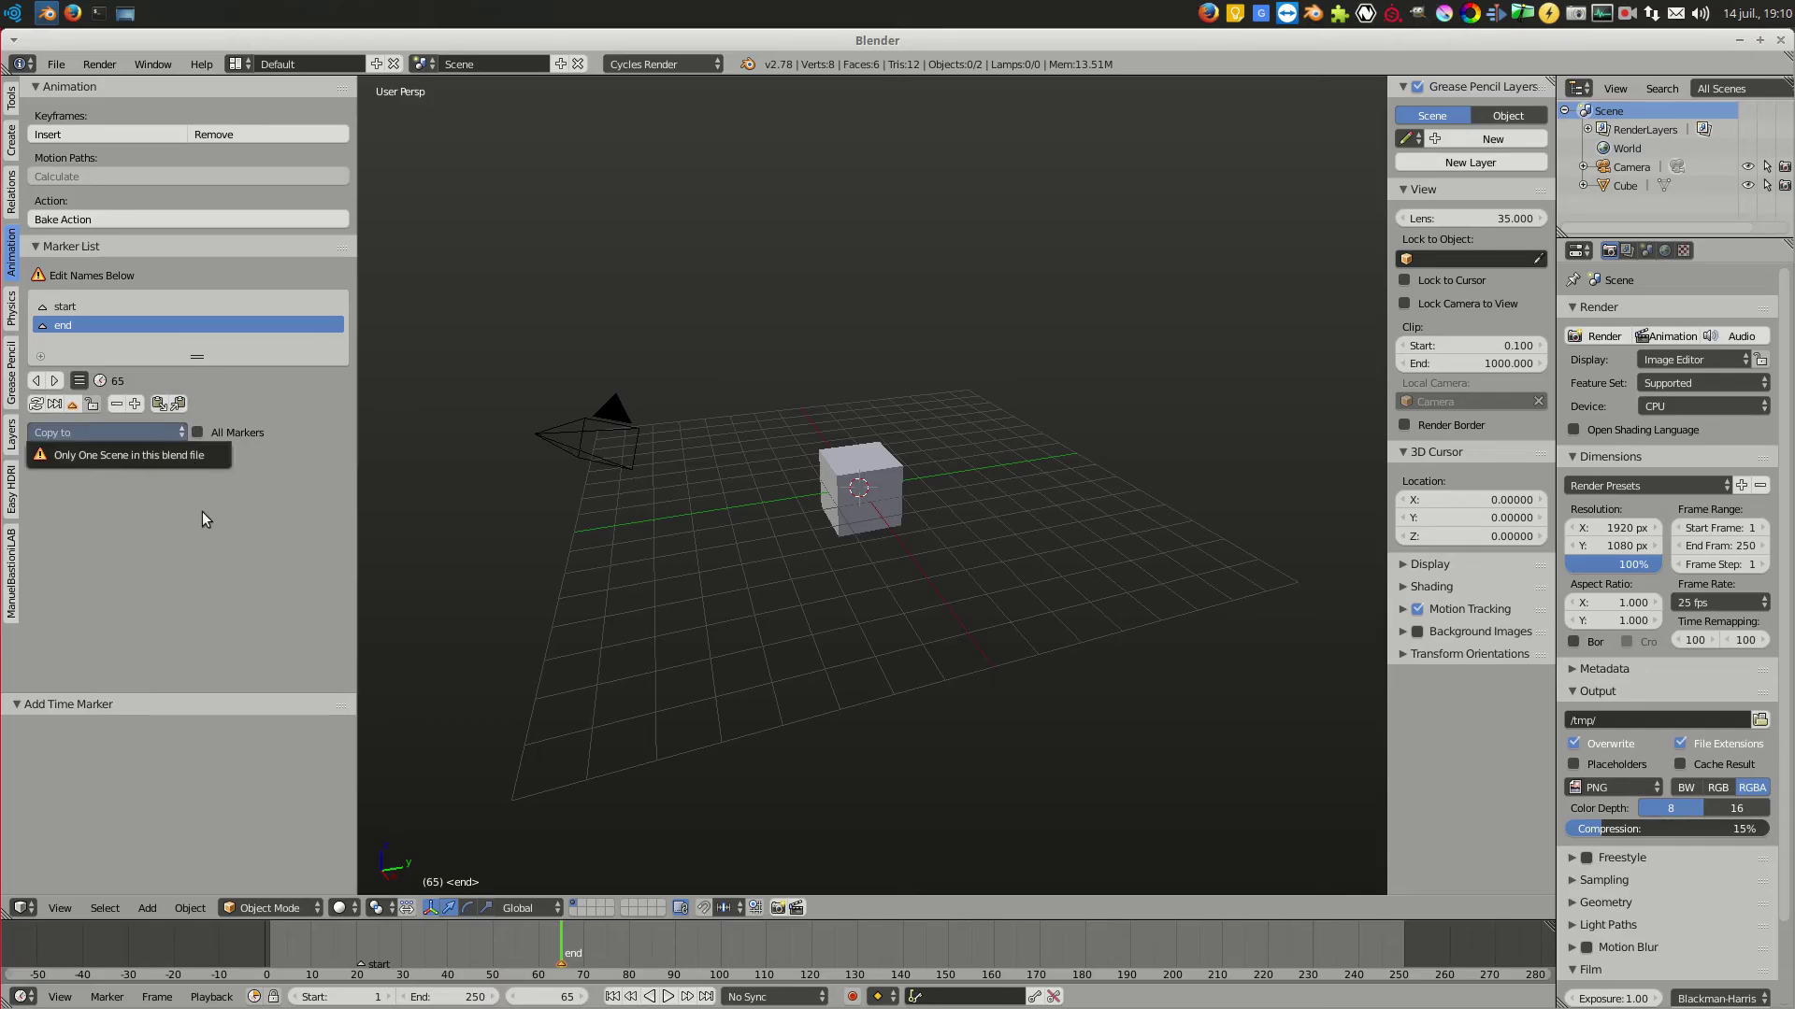
pyautogui.click(563, 64)
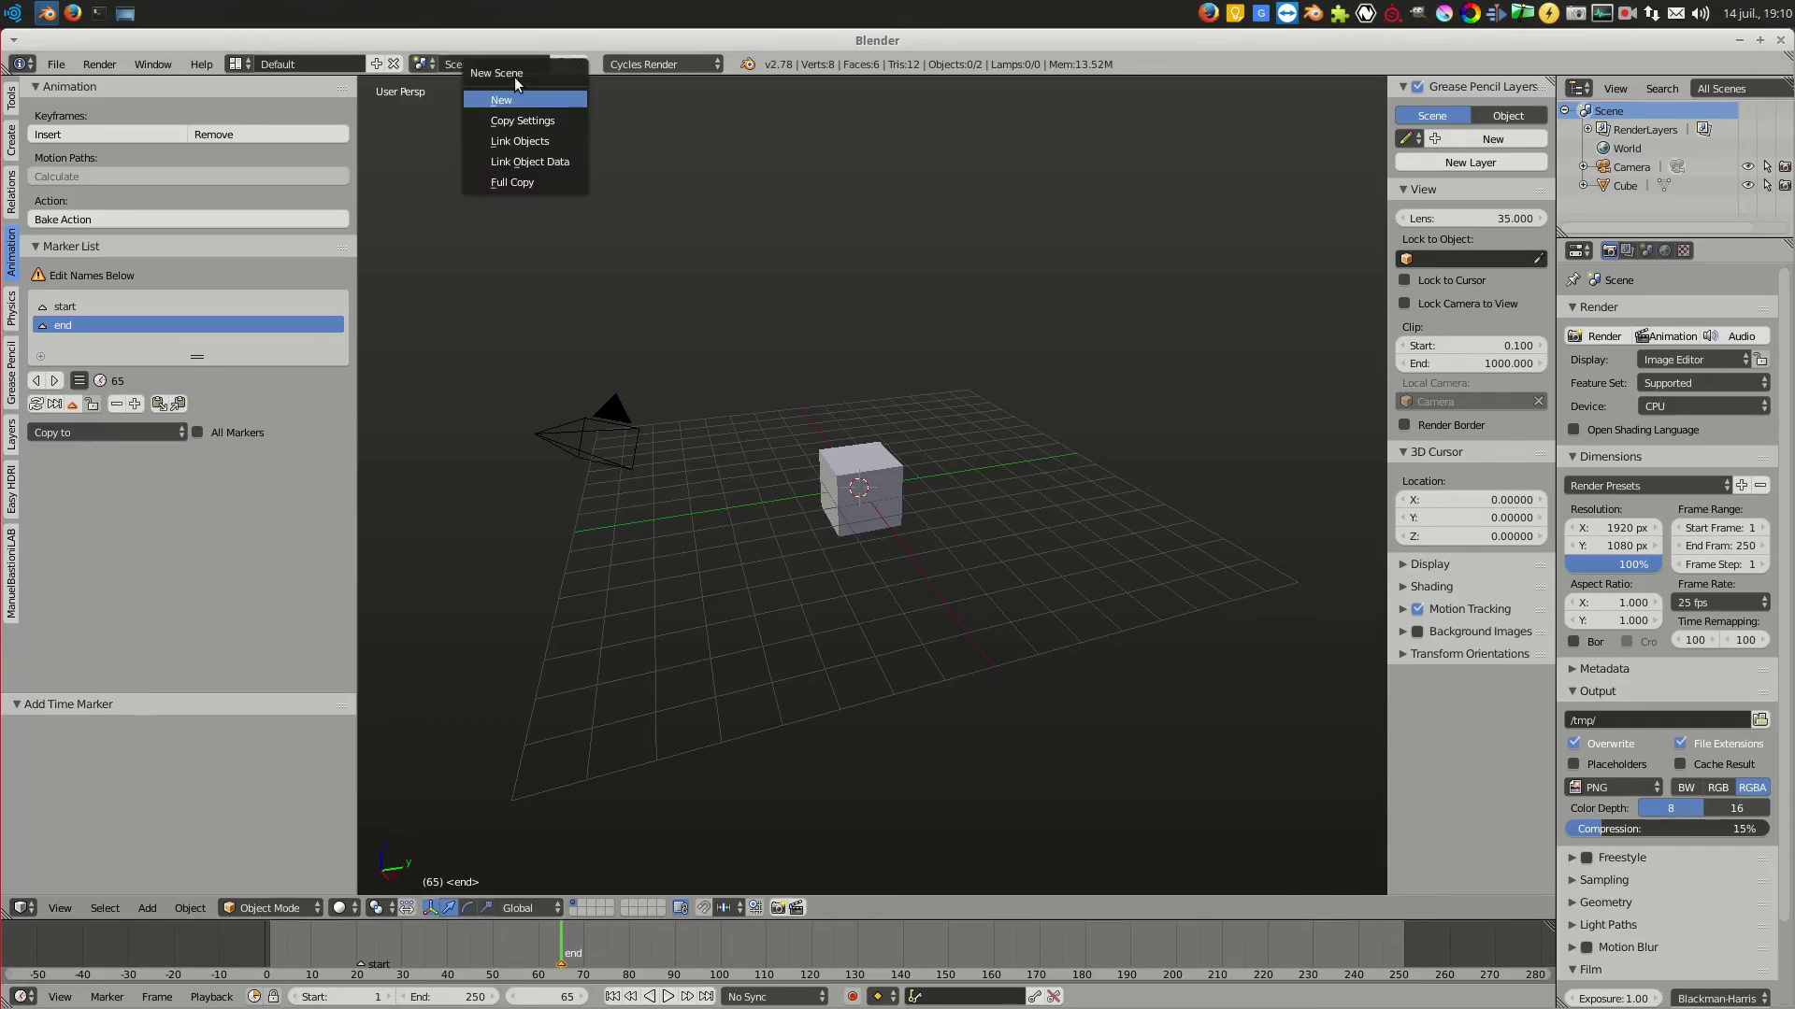
pyautogui.click(540, 94)
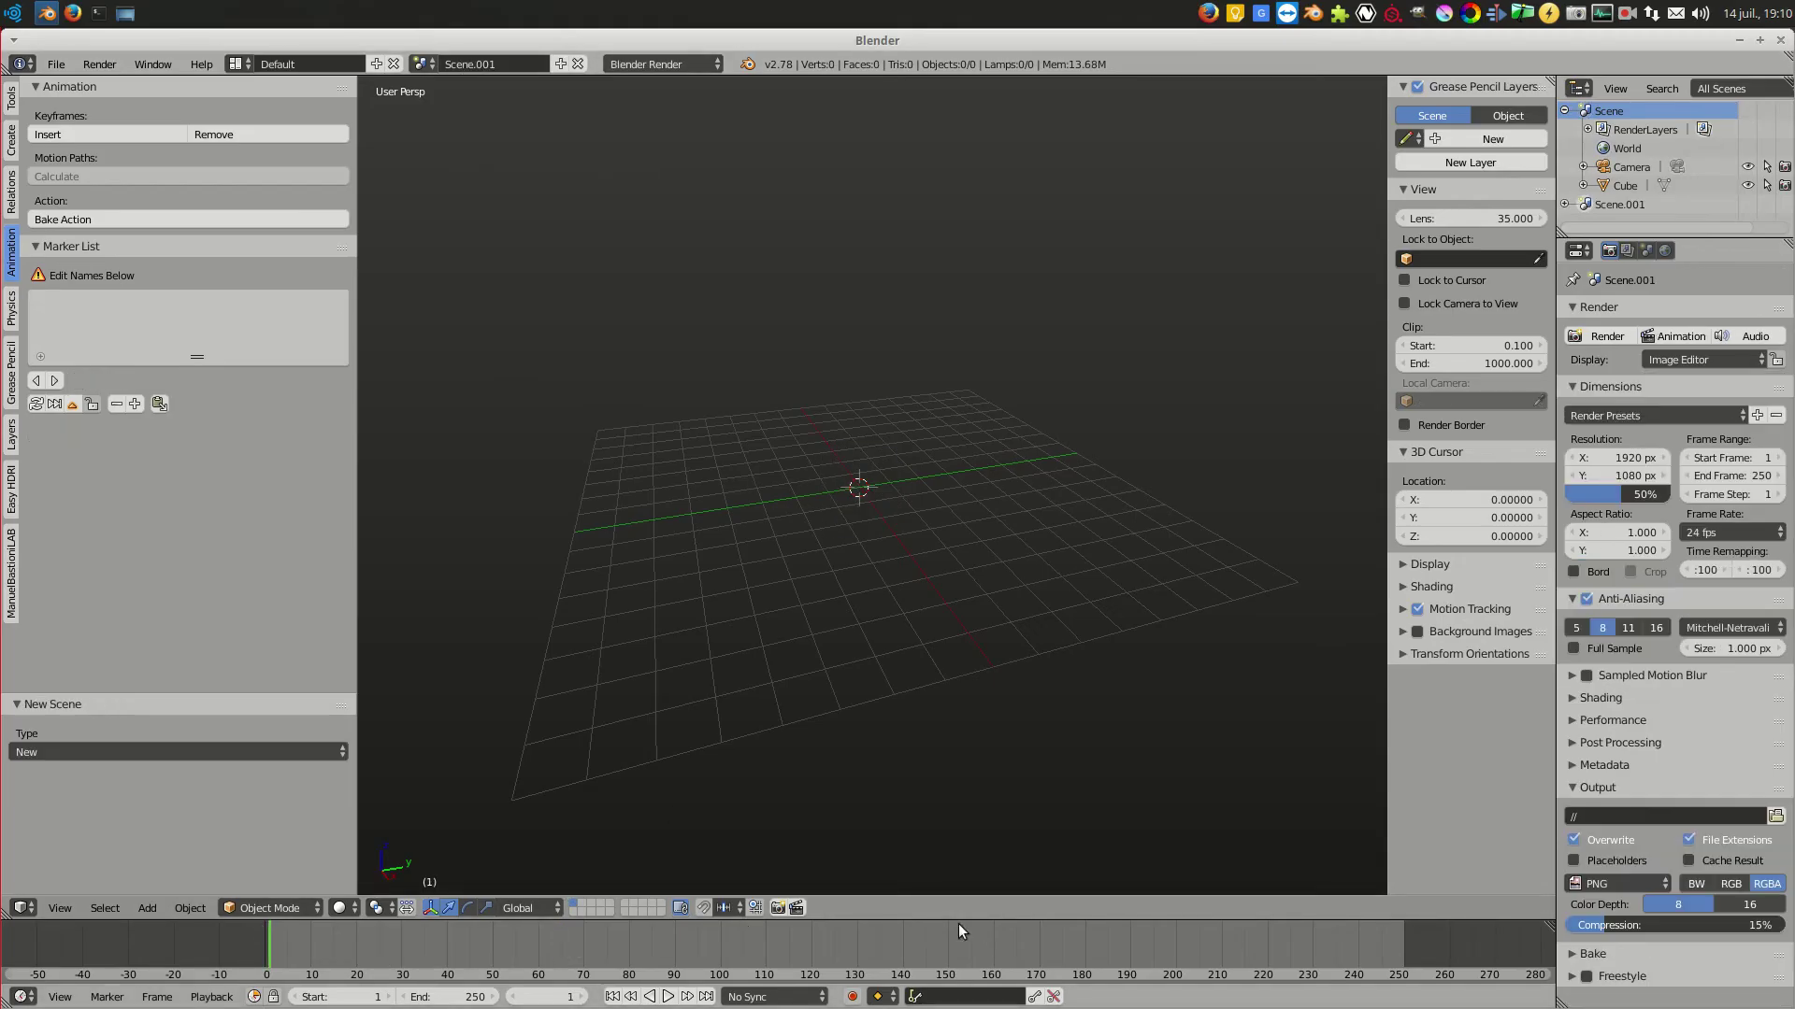
pyautogui.click(423, 64)
pyautogui.click(428, 91)
pyautogui.click(92, 434)
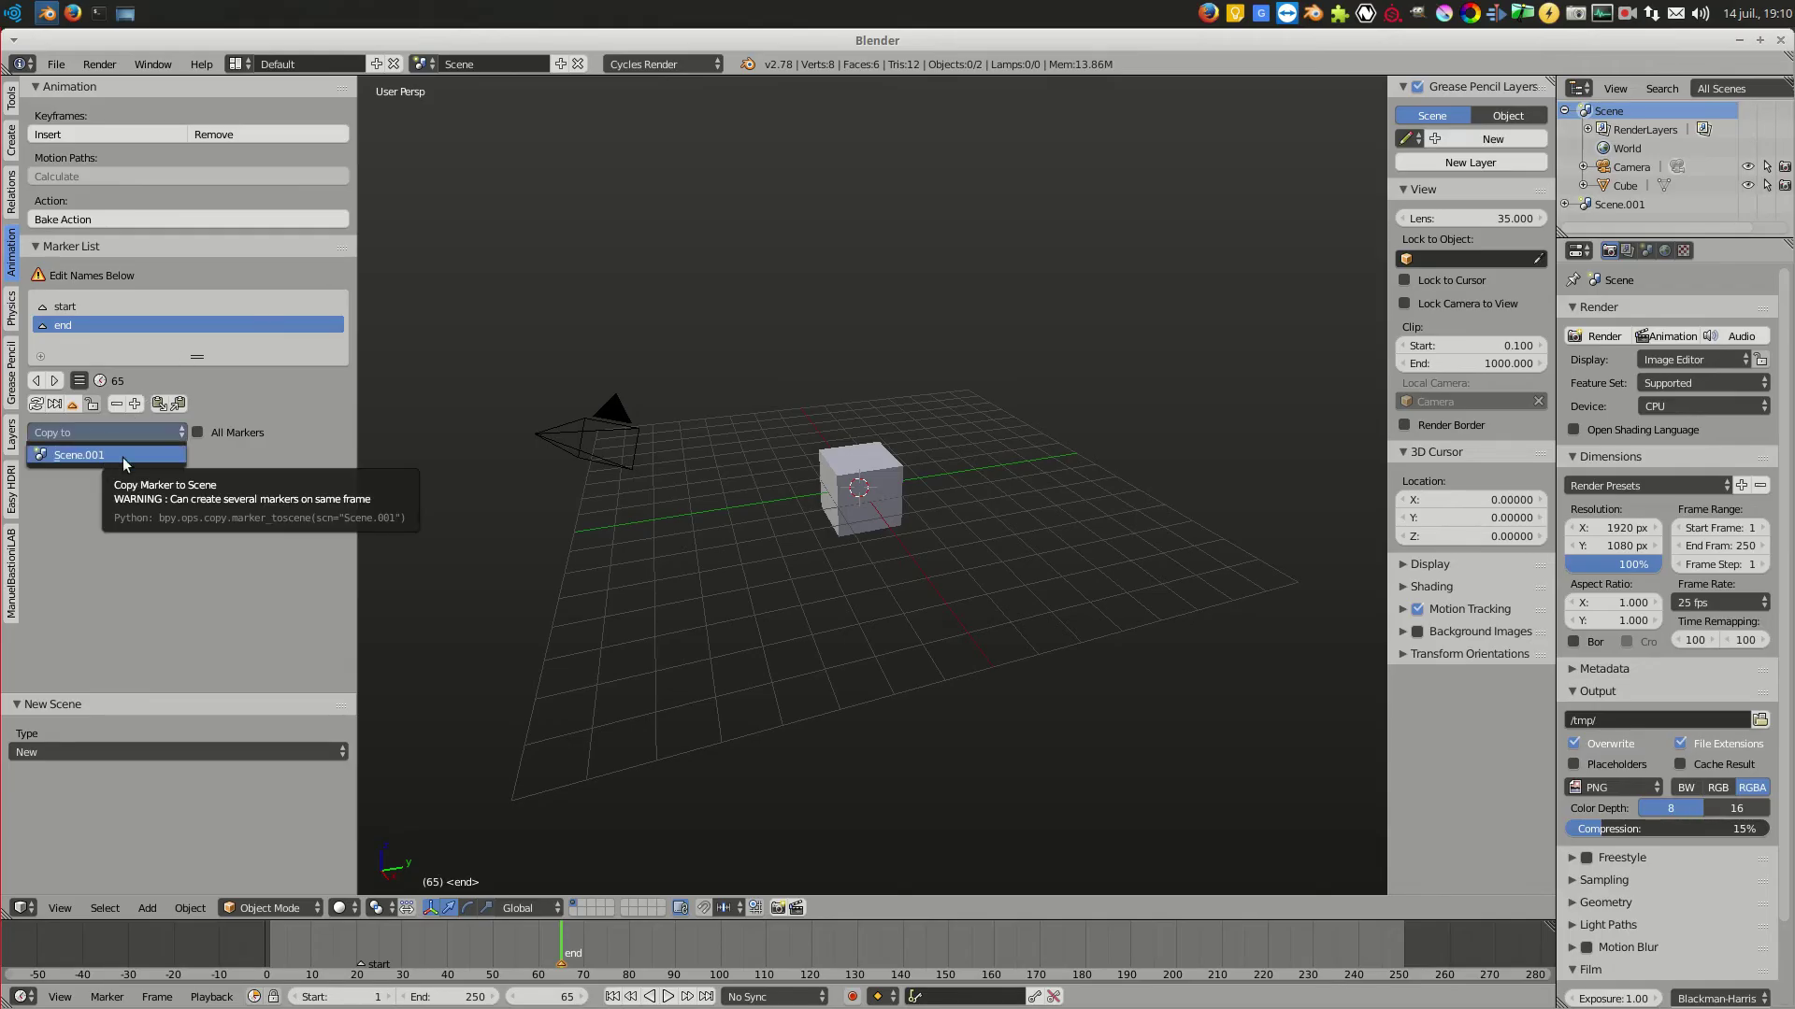
pyautogui.click(112, 456)
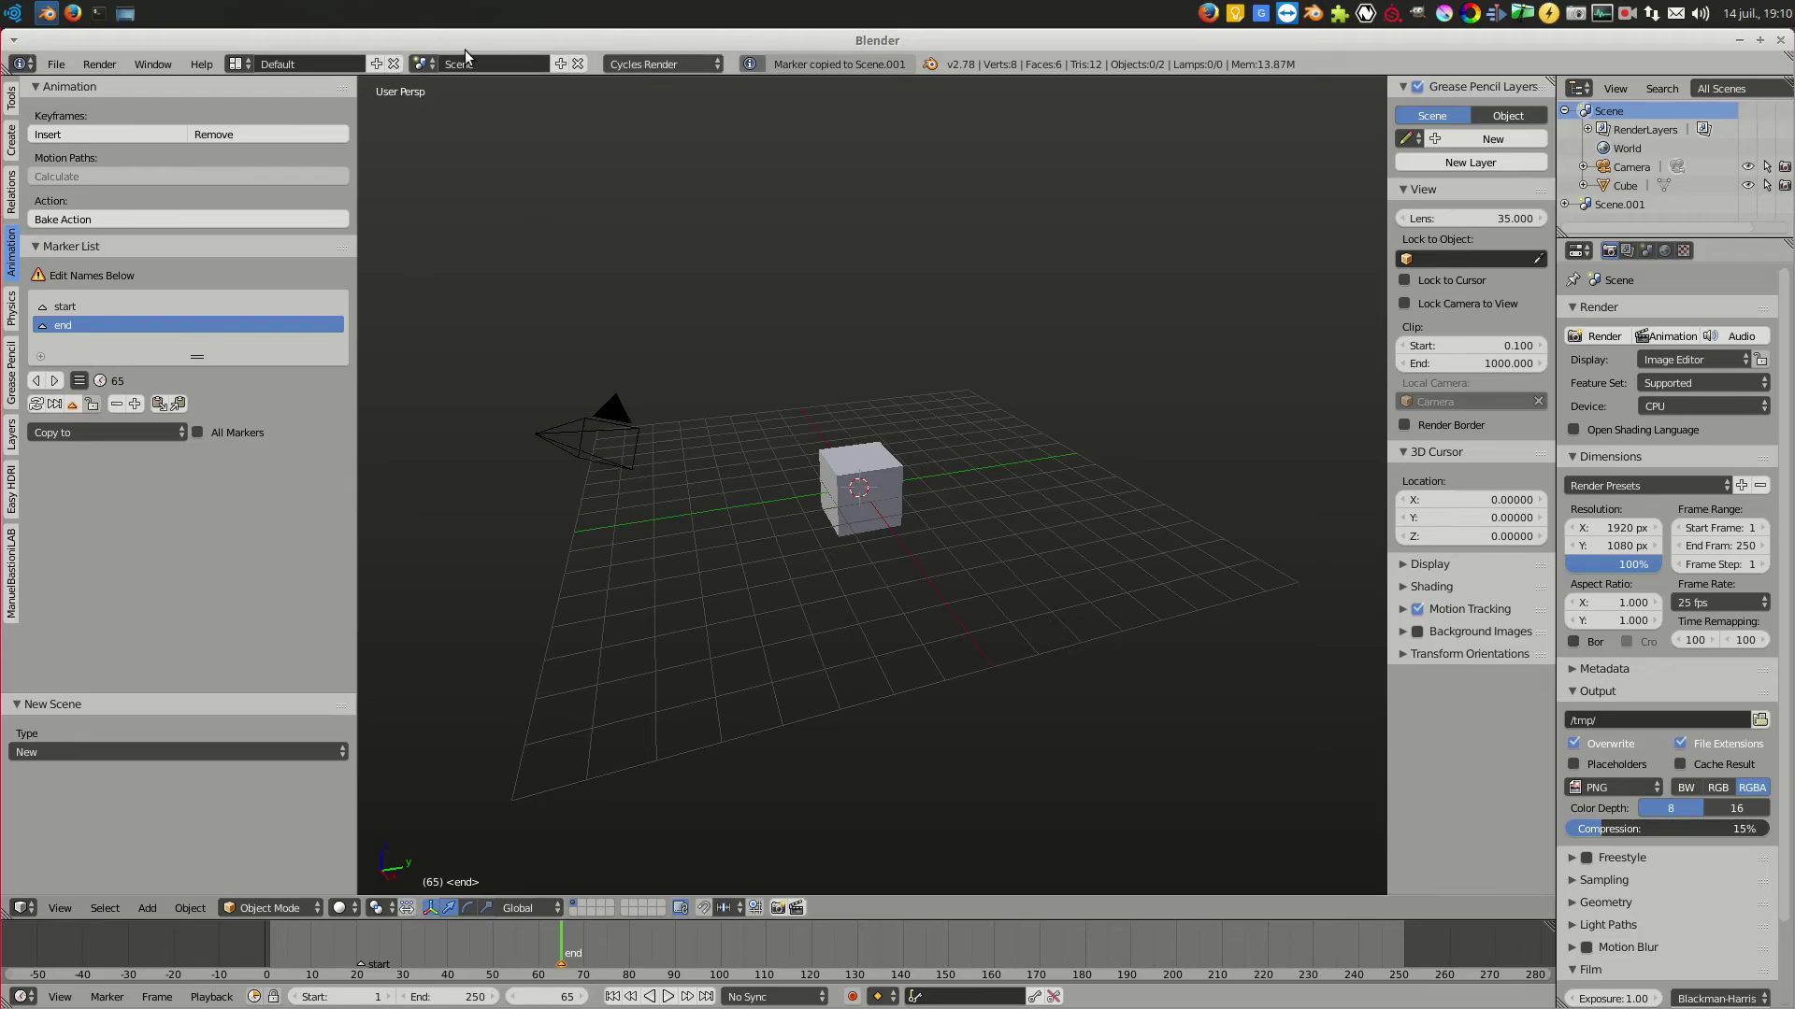
pyautogui.click(421, 64)
pyautogui.click(458, 105)
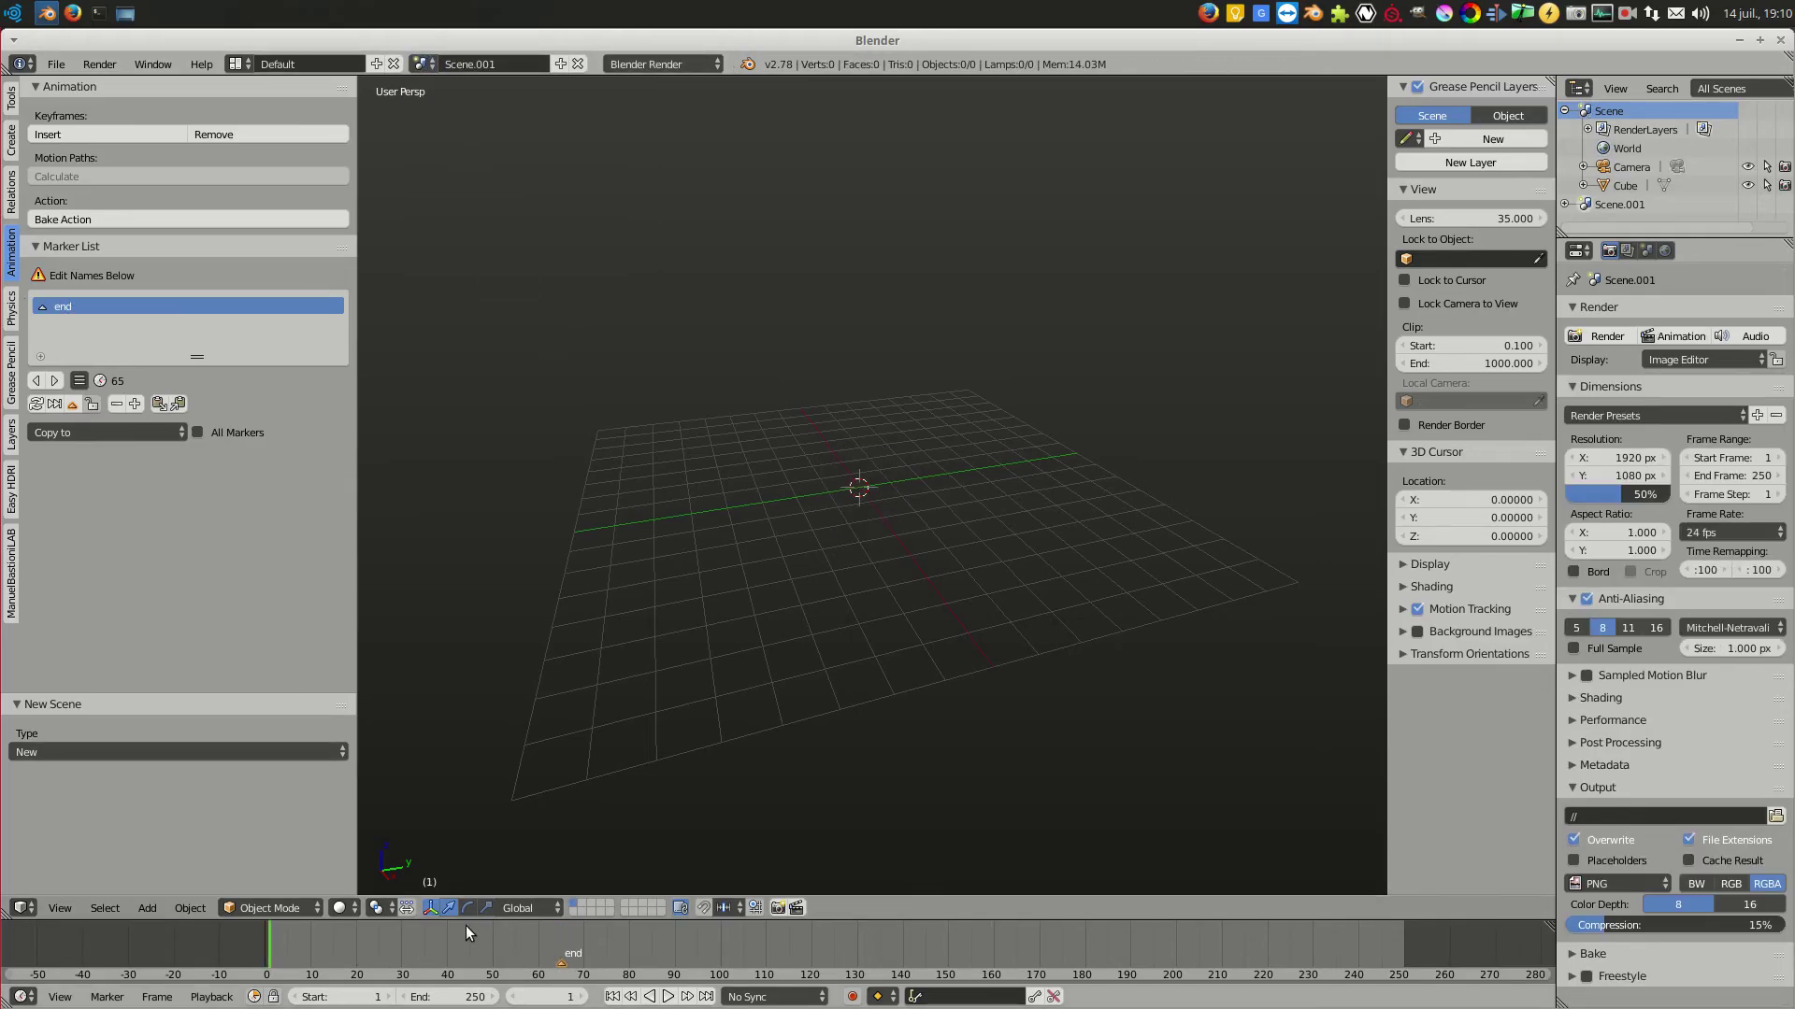
pyautogui.click(79, 380)
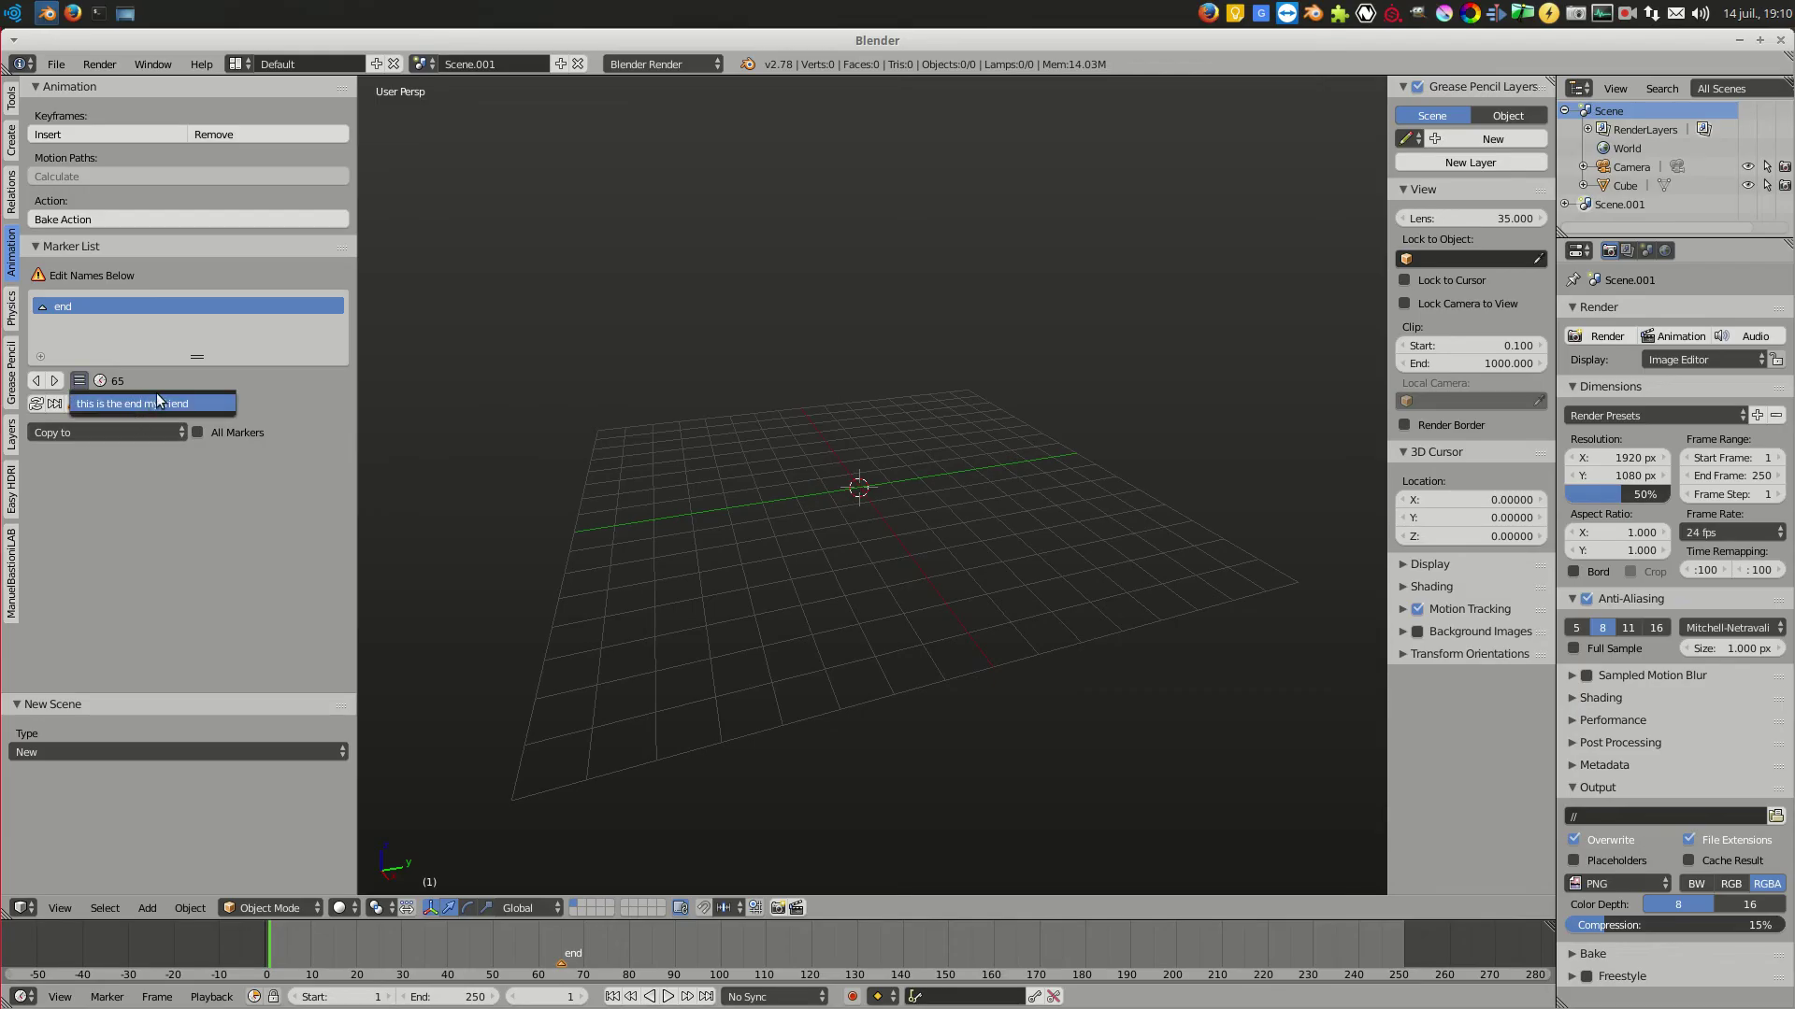
pyautogui.click(422, 64)
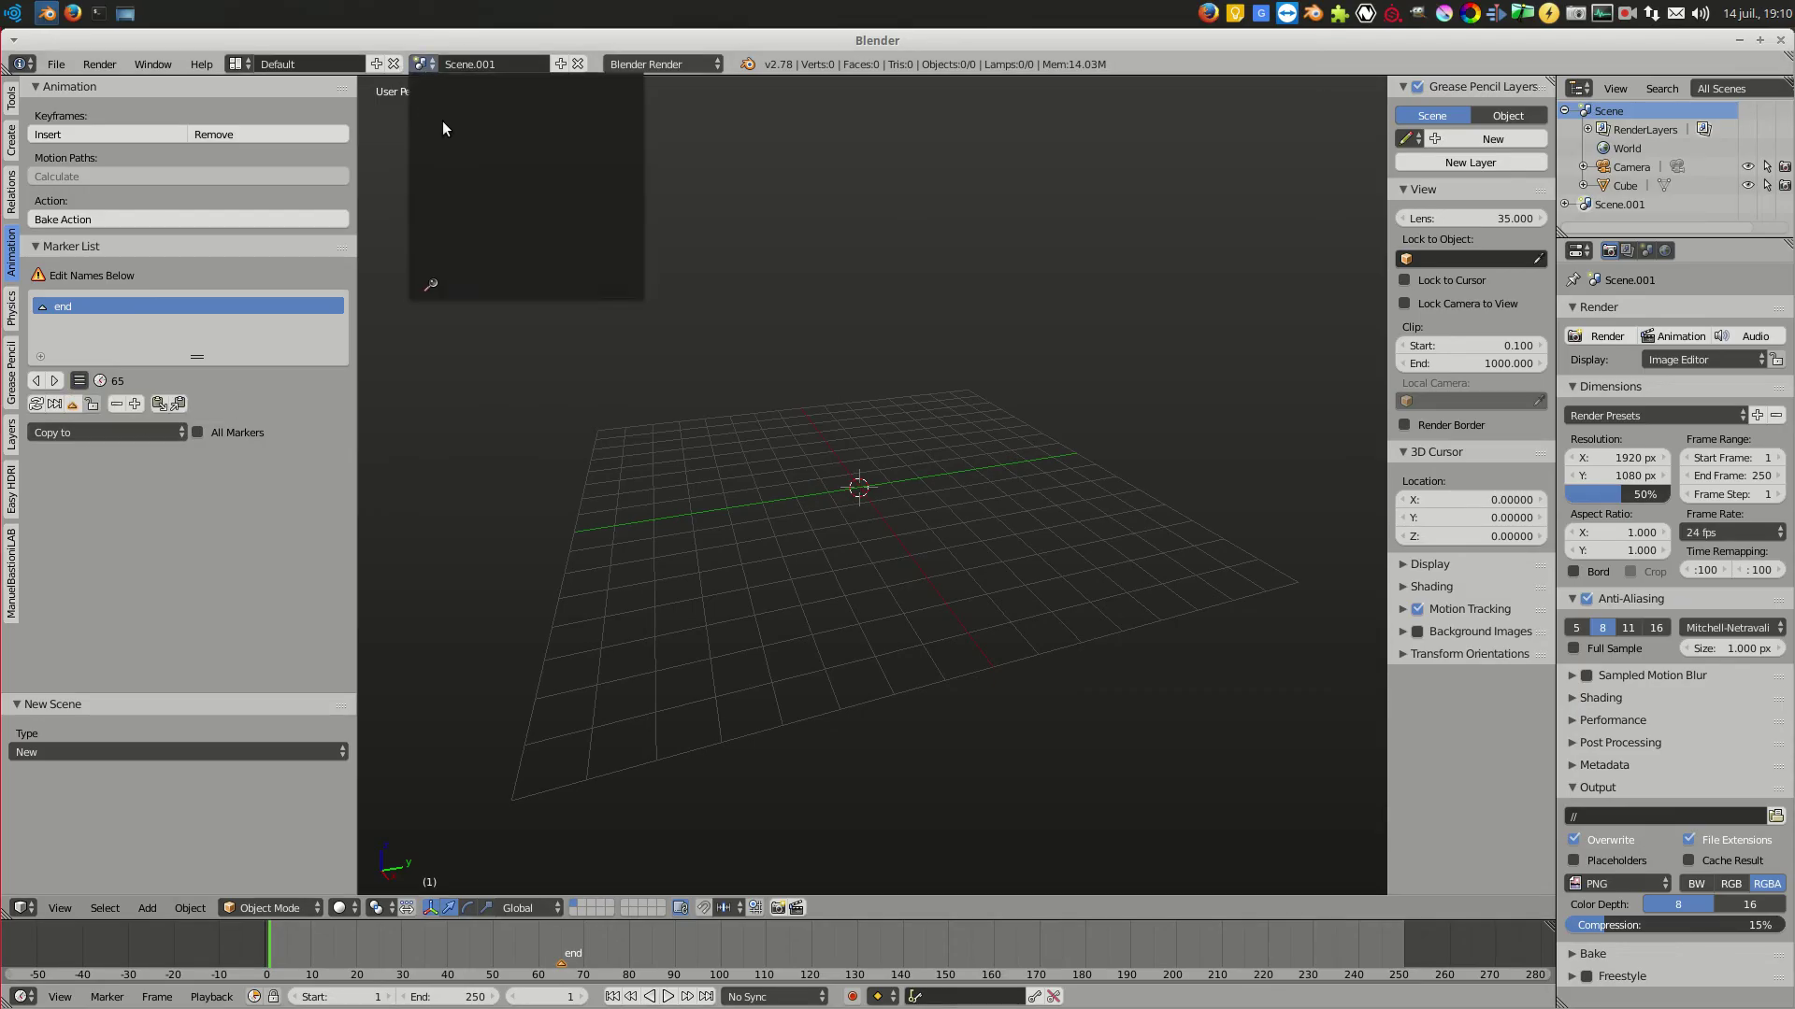
pyautogui.press('x')
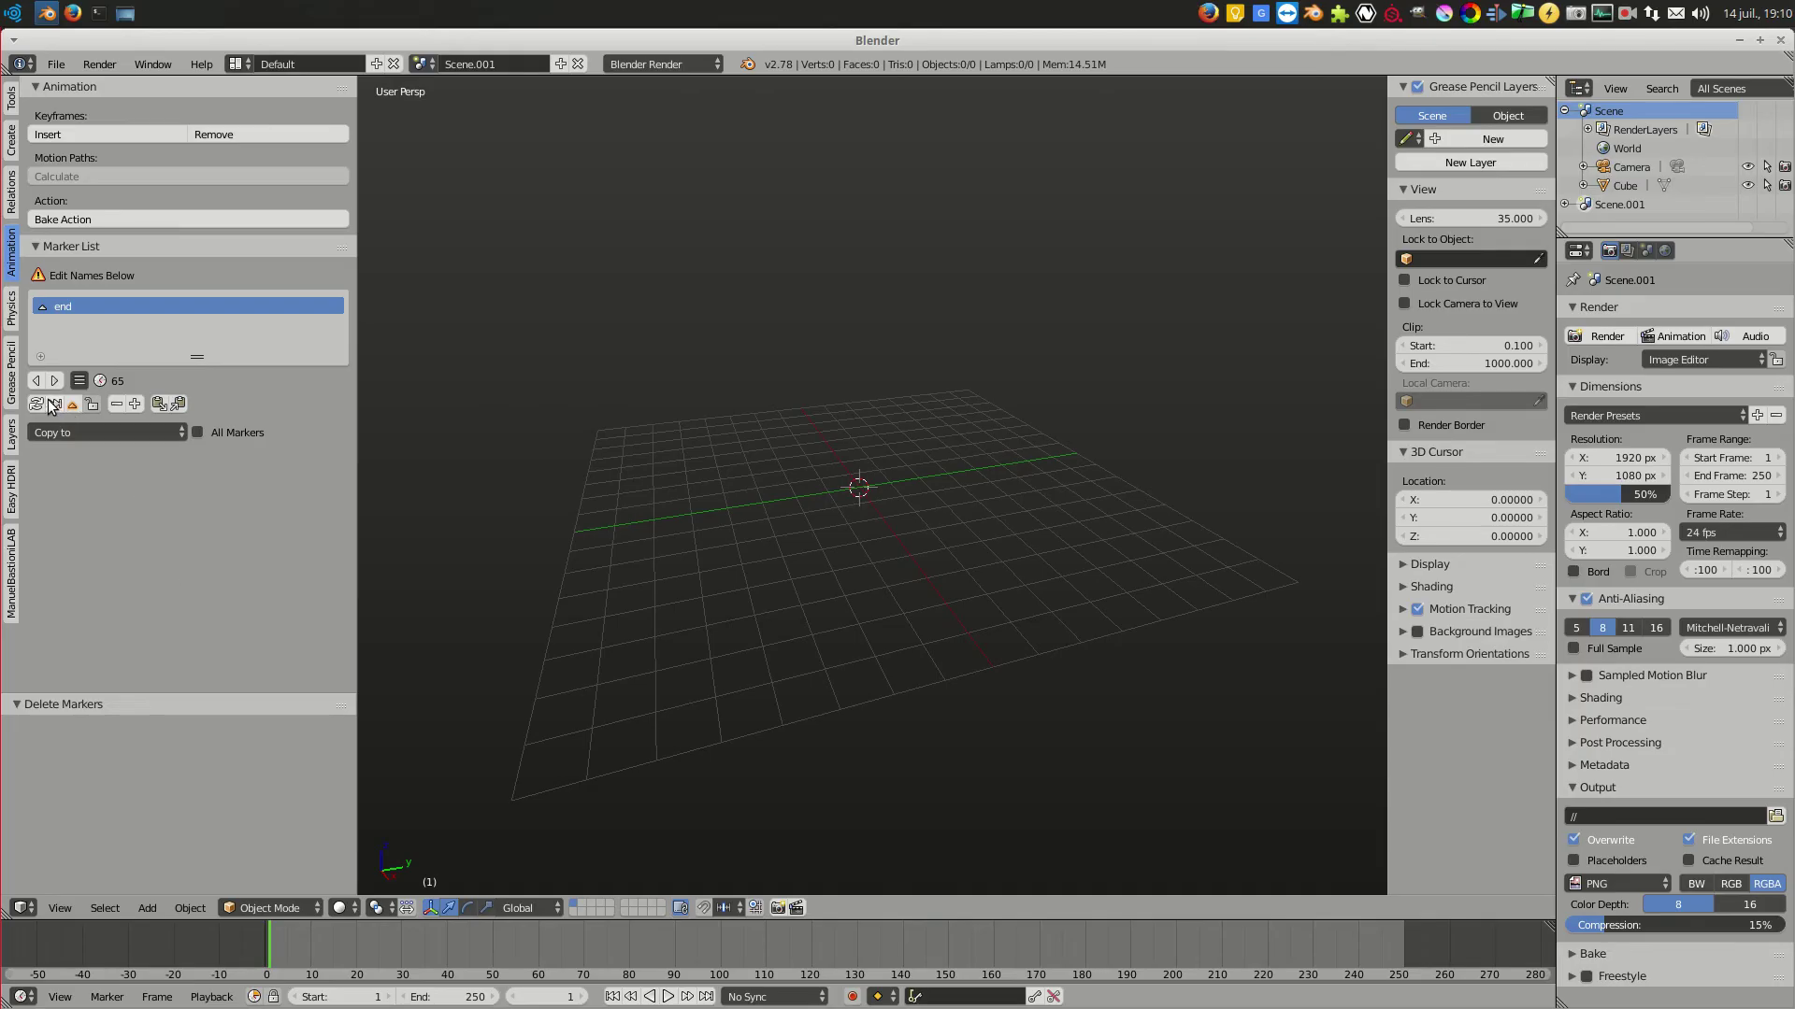
pyautogui.click(50, 402)
# From Scene, copy all markers to Scene.001, then check start and end there
pyautogui.click(421, 64)
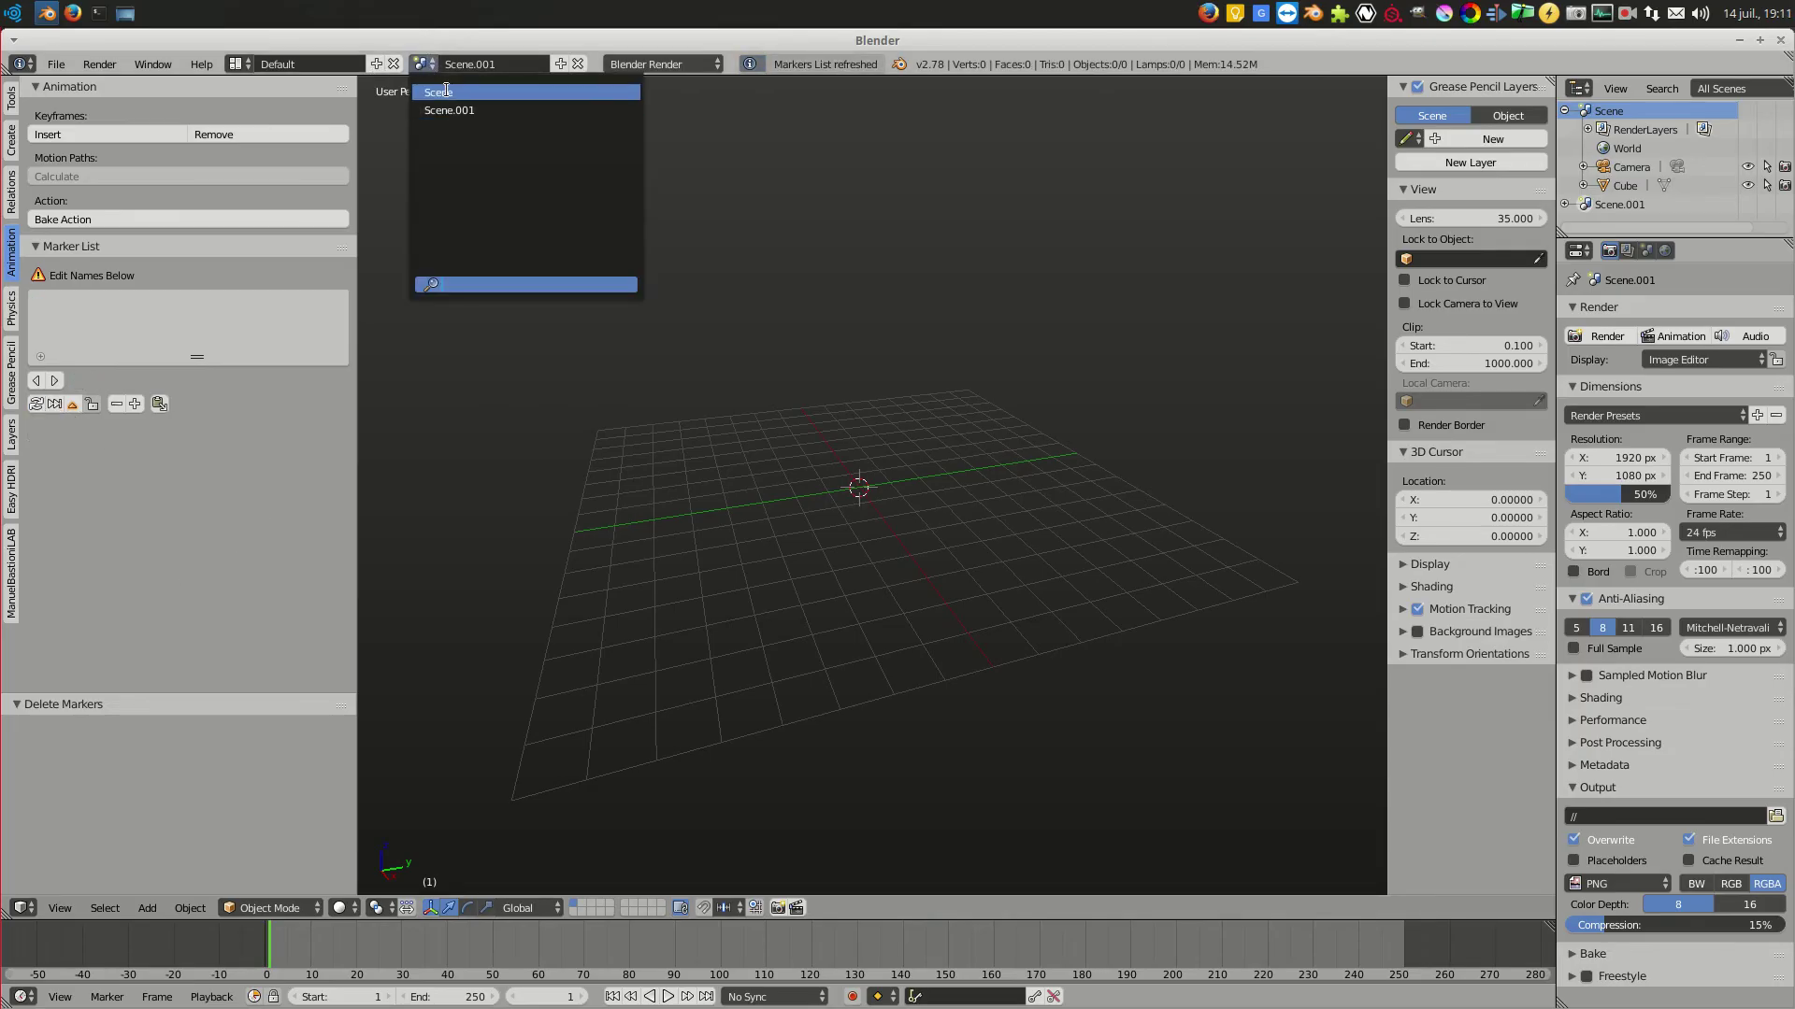
pyautogui.click(446, 92)
pyautogui.click(199, 433)
pyautogui.click(88, 432)
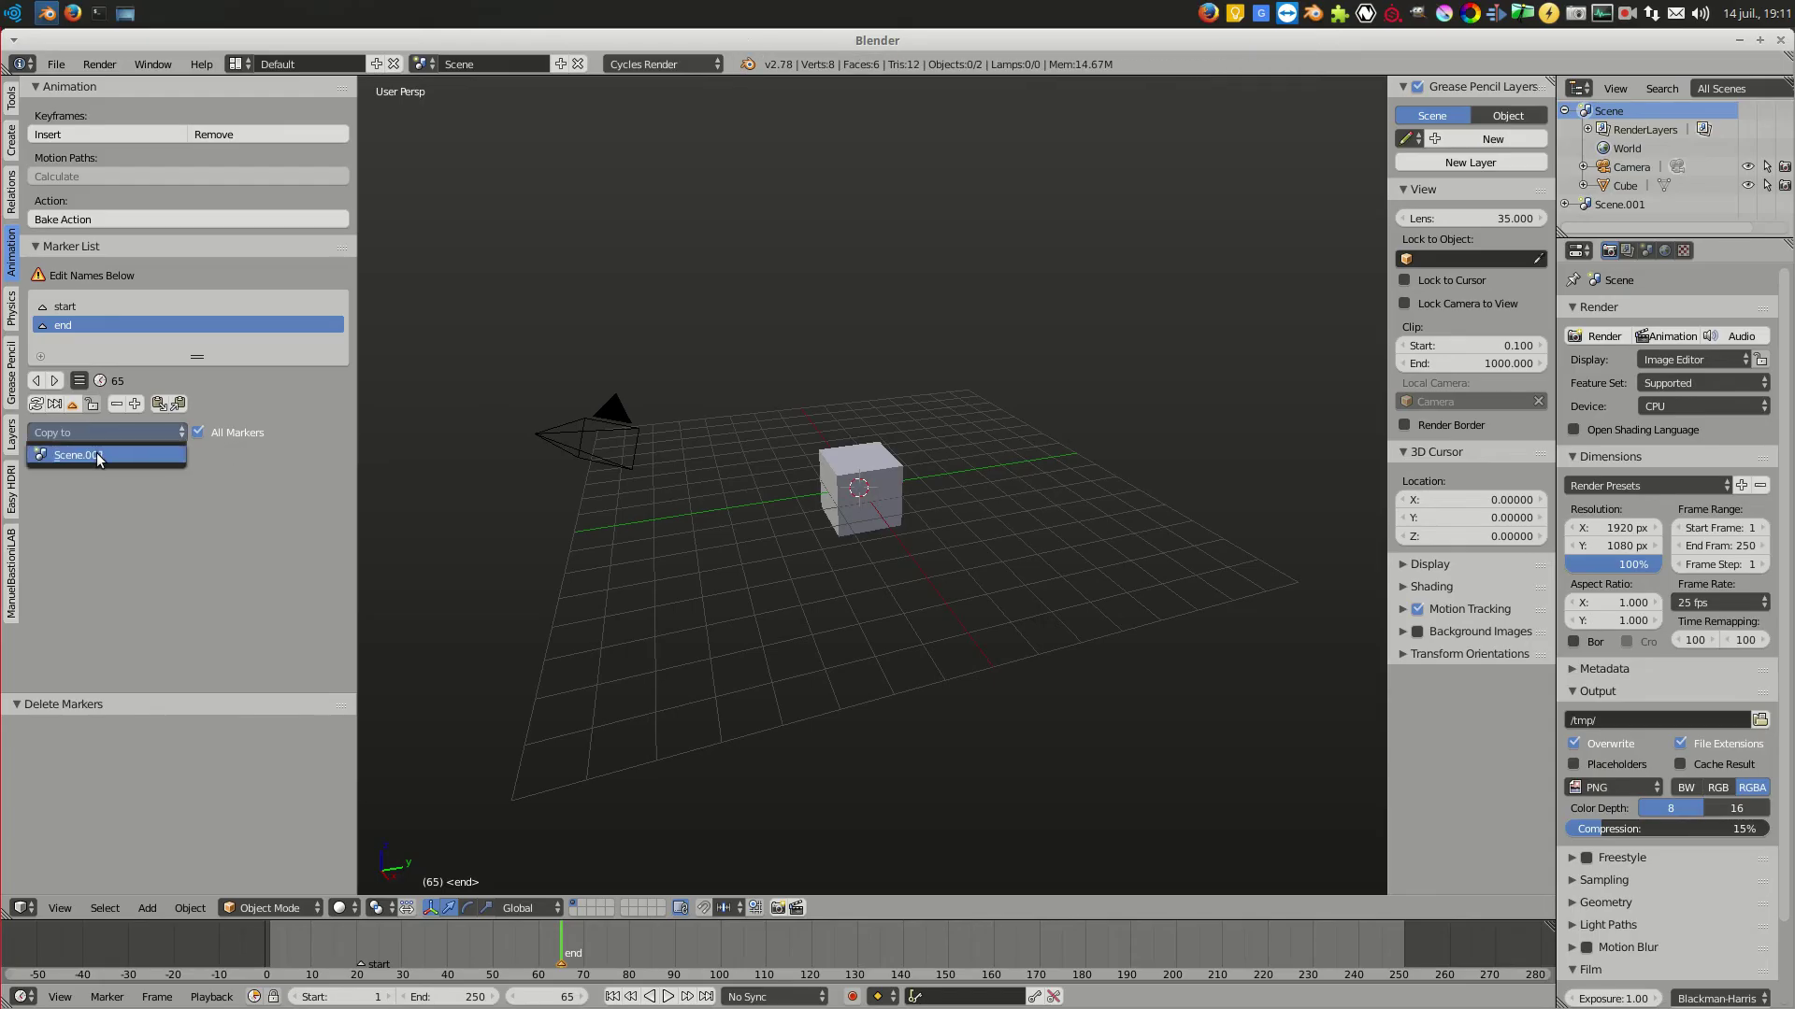
pyautogui.click(98, 452)
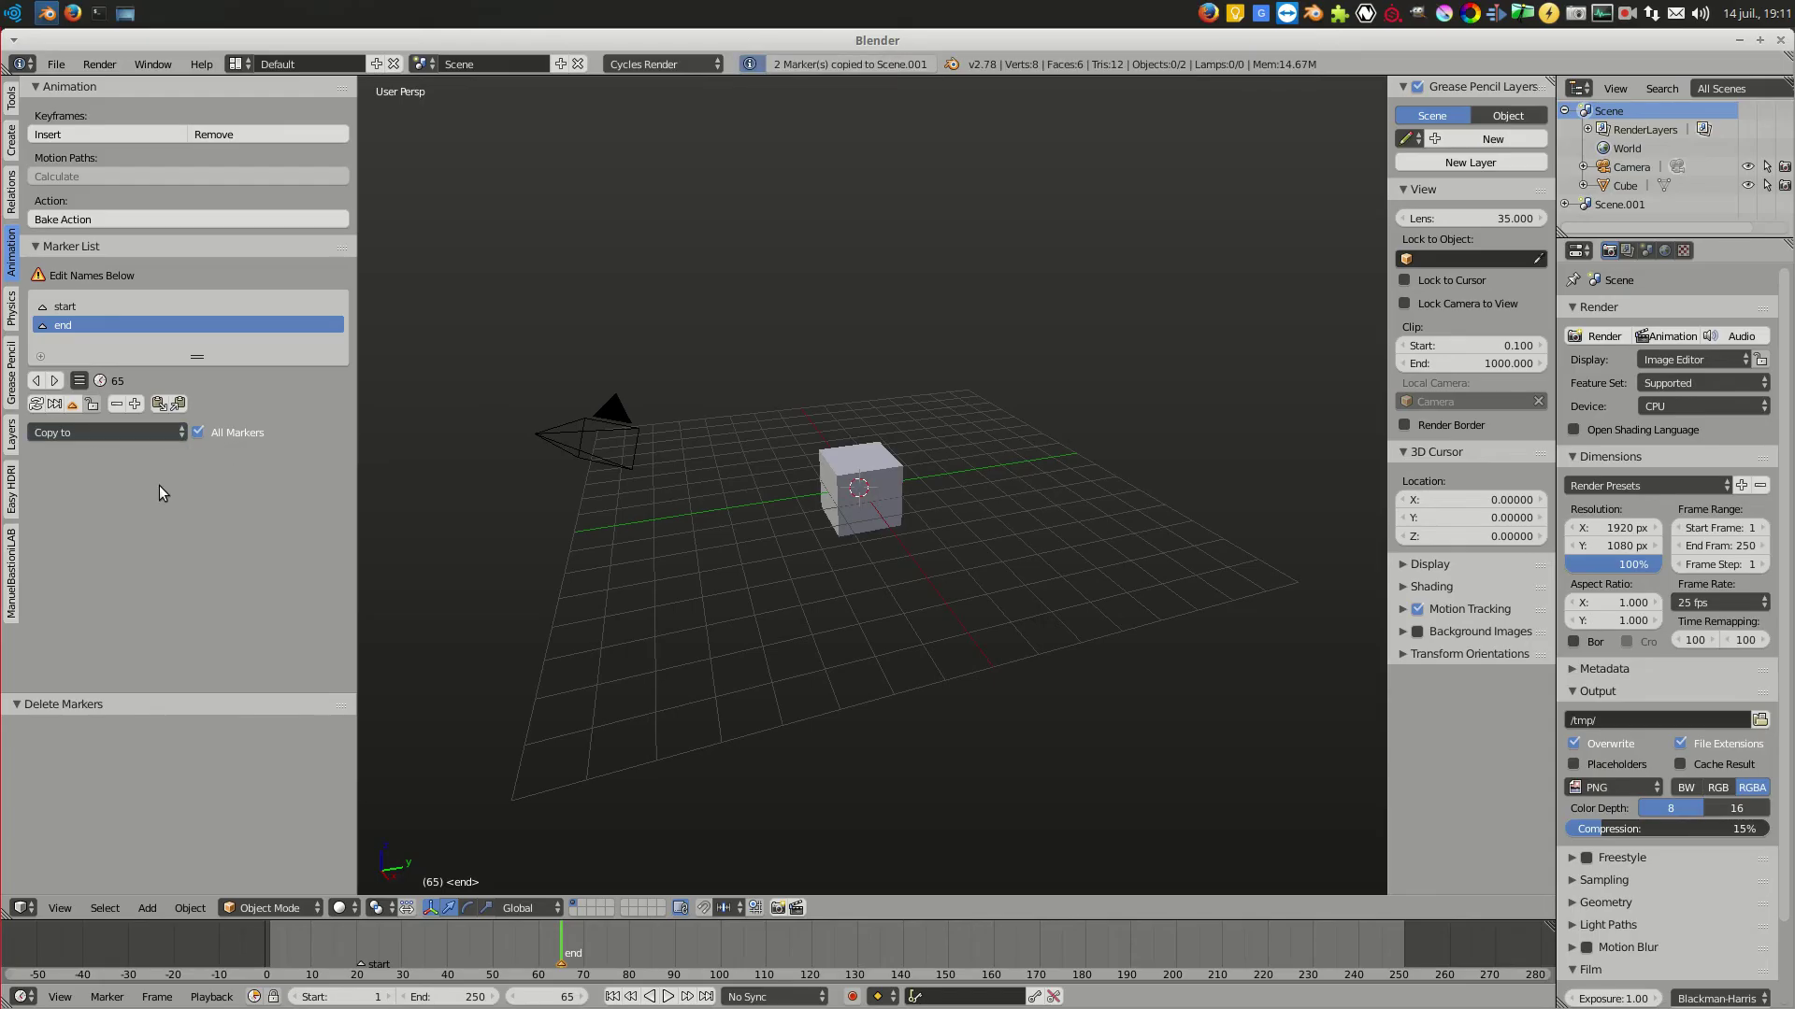
pyautogui.click(423, 63)
pyautogui.click(448, 109)
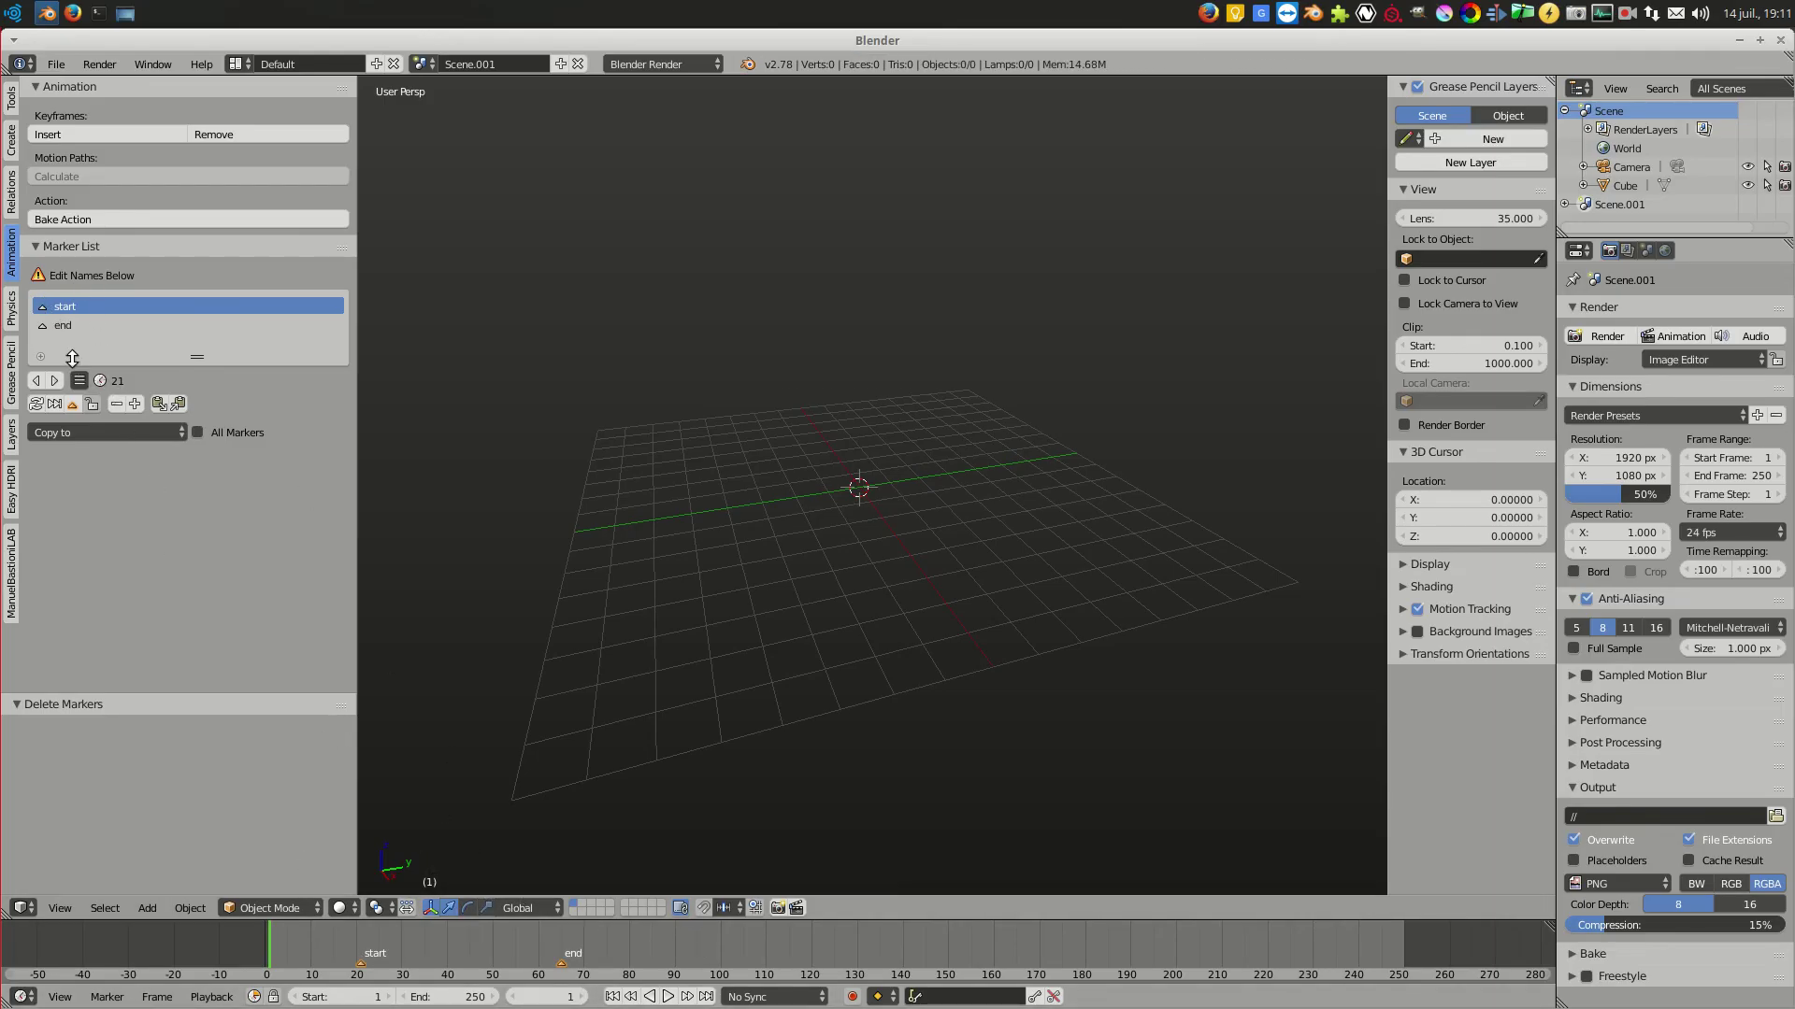
pyautogui.click(67, 327)
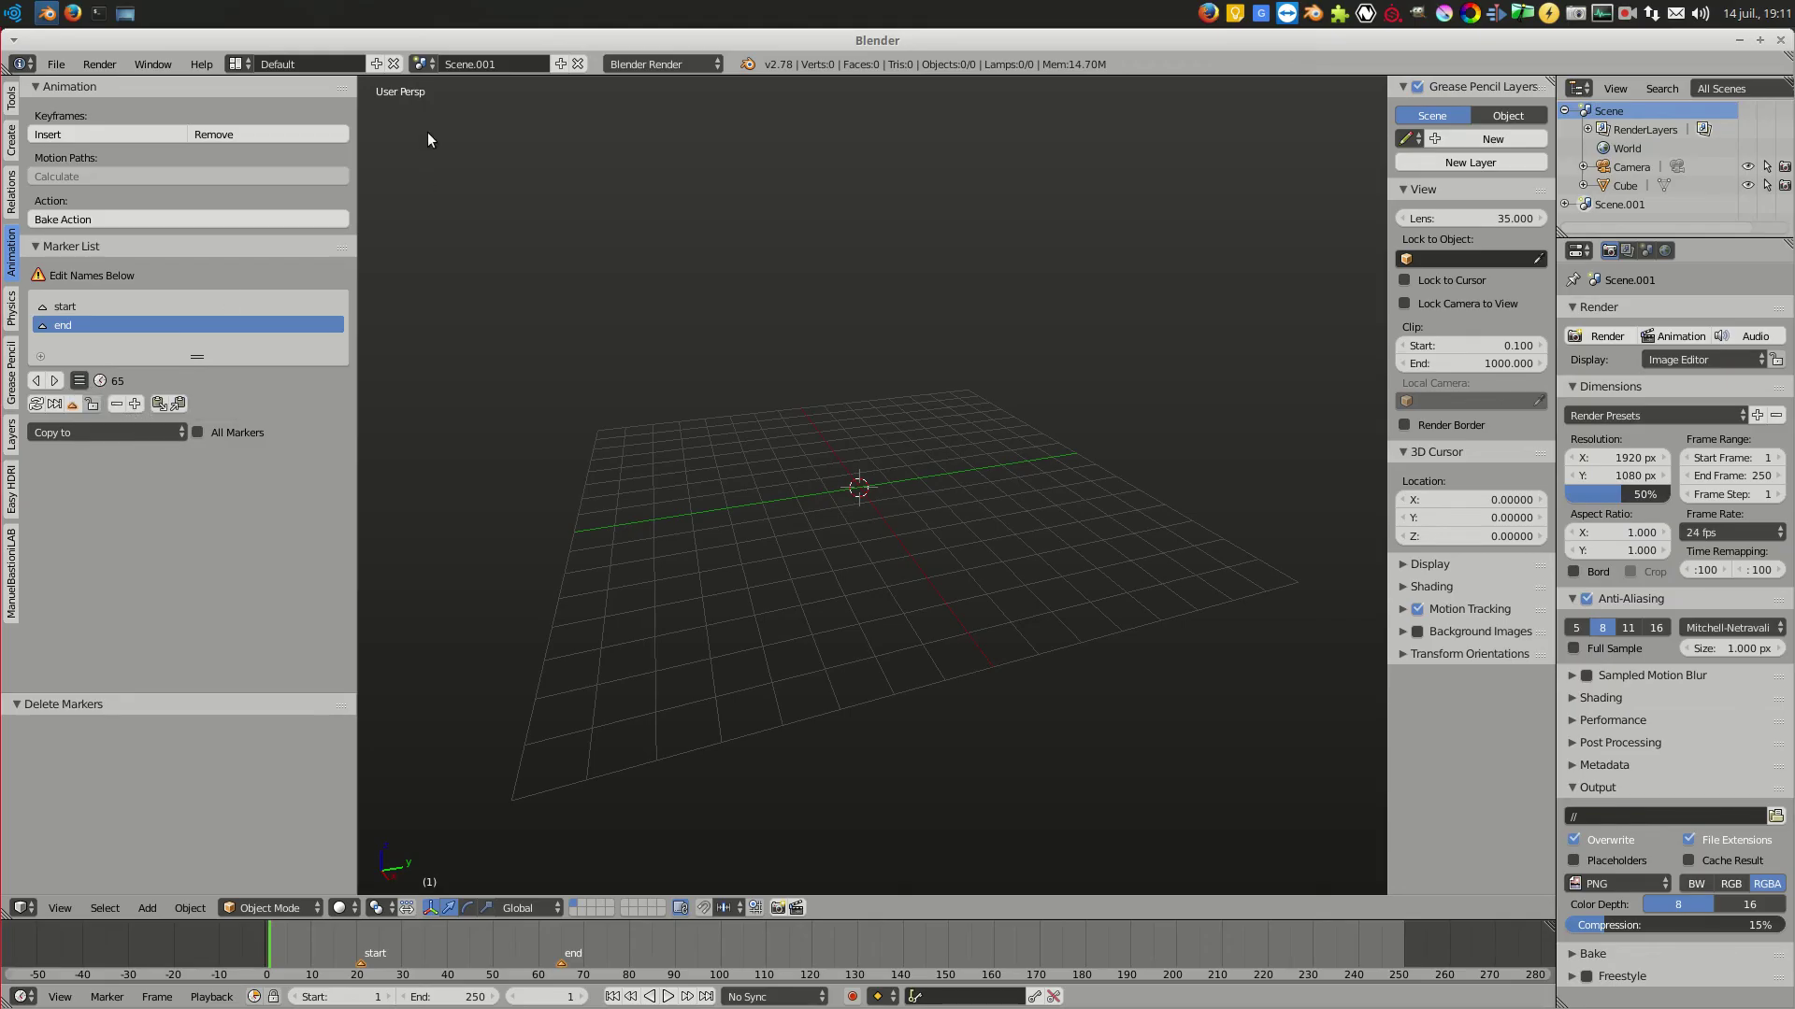
# Delete Scene.001 and direct the marker transcript export to the Bureau folder
pyautogui.click(578, 63)
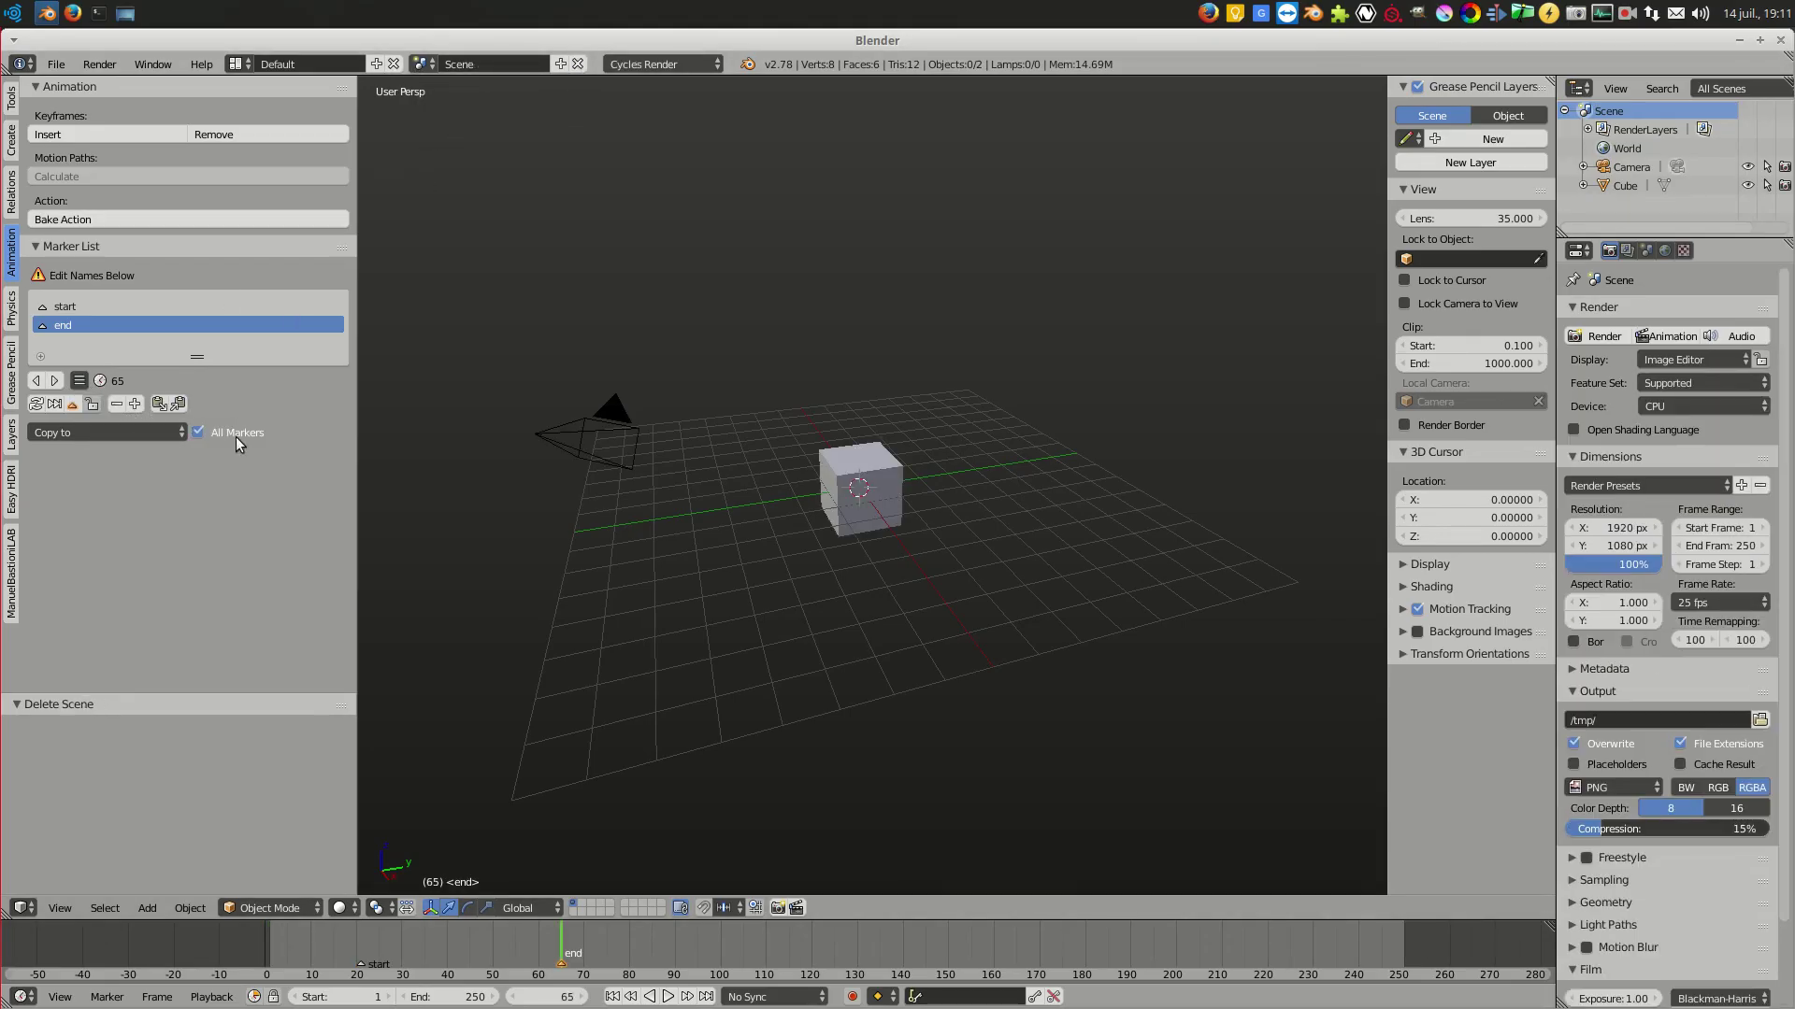
pyautogui.click(177, 404)
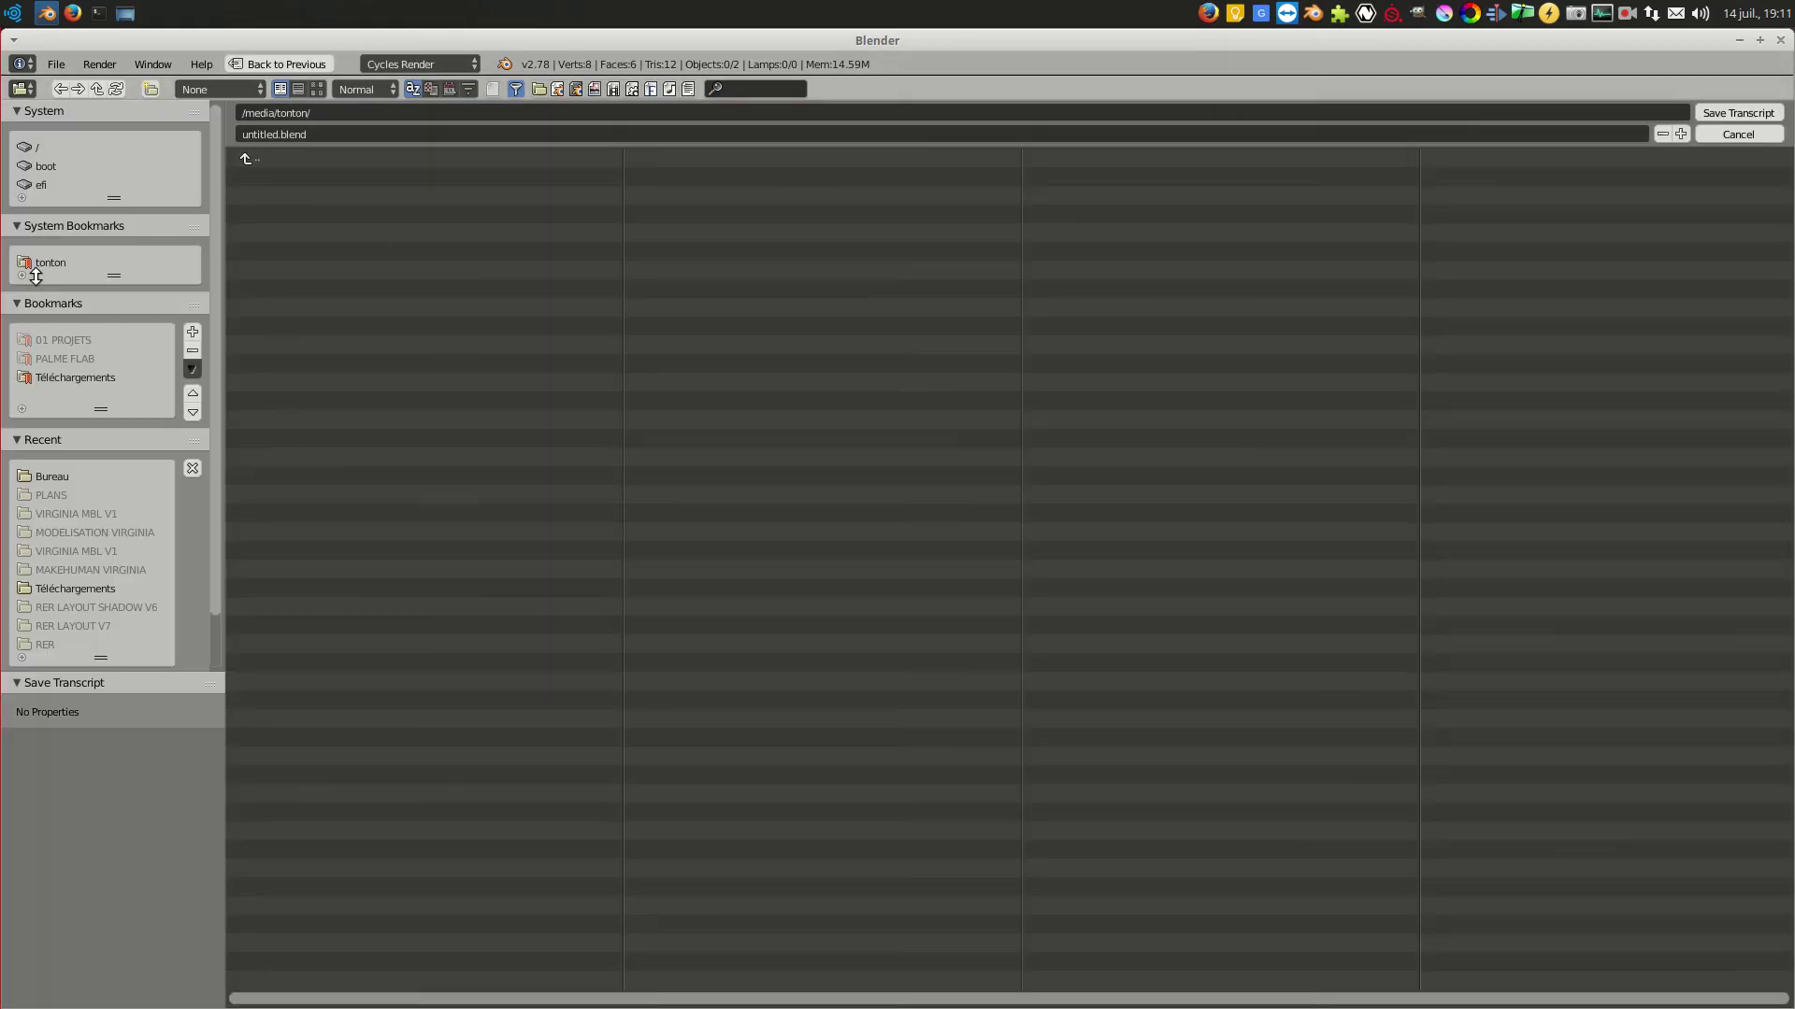
pyautogui.click(56, 265)
pyautogui.doubleClick(283, 191)
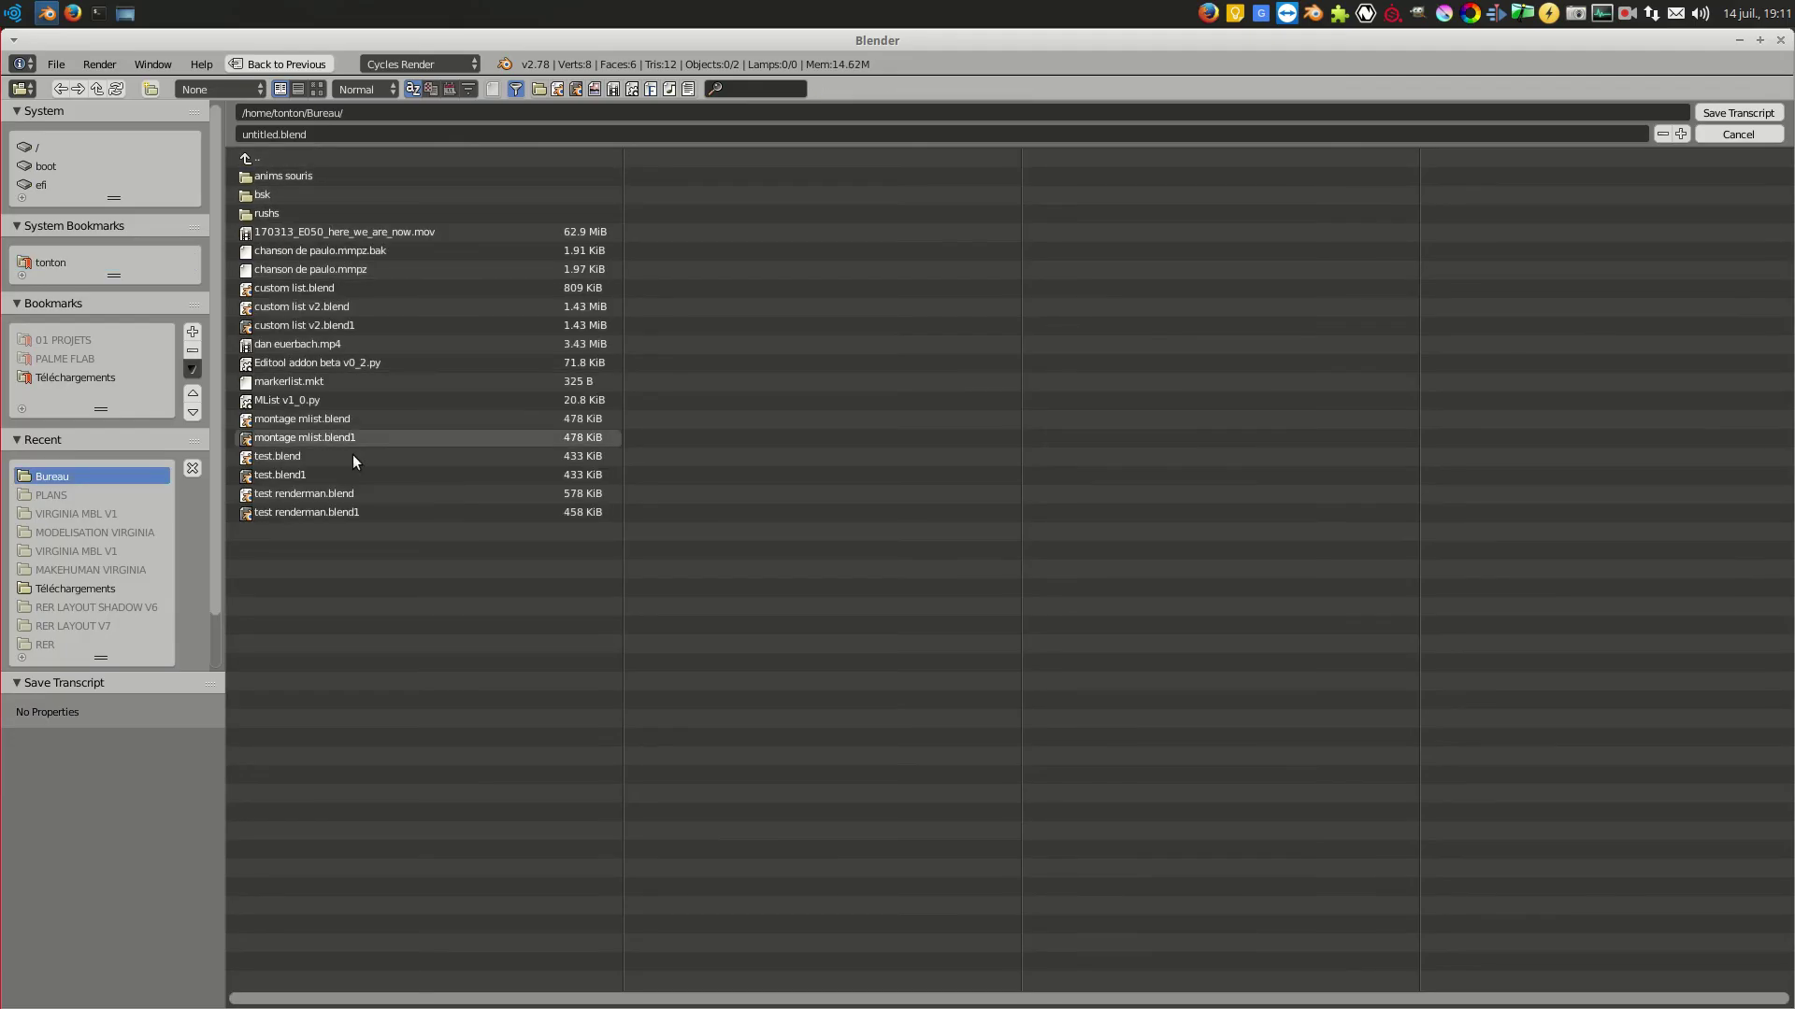
# Save the marker transcript under the name mklist
pyautogui.click(326, 135)
pyautogui.write('mk')
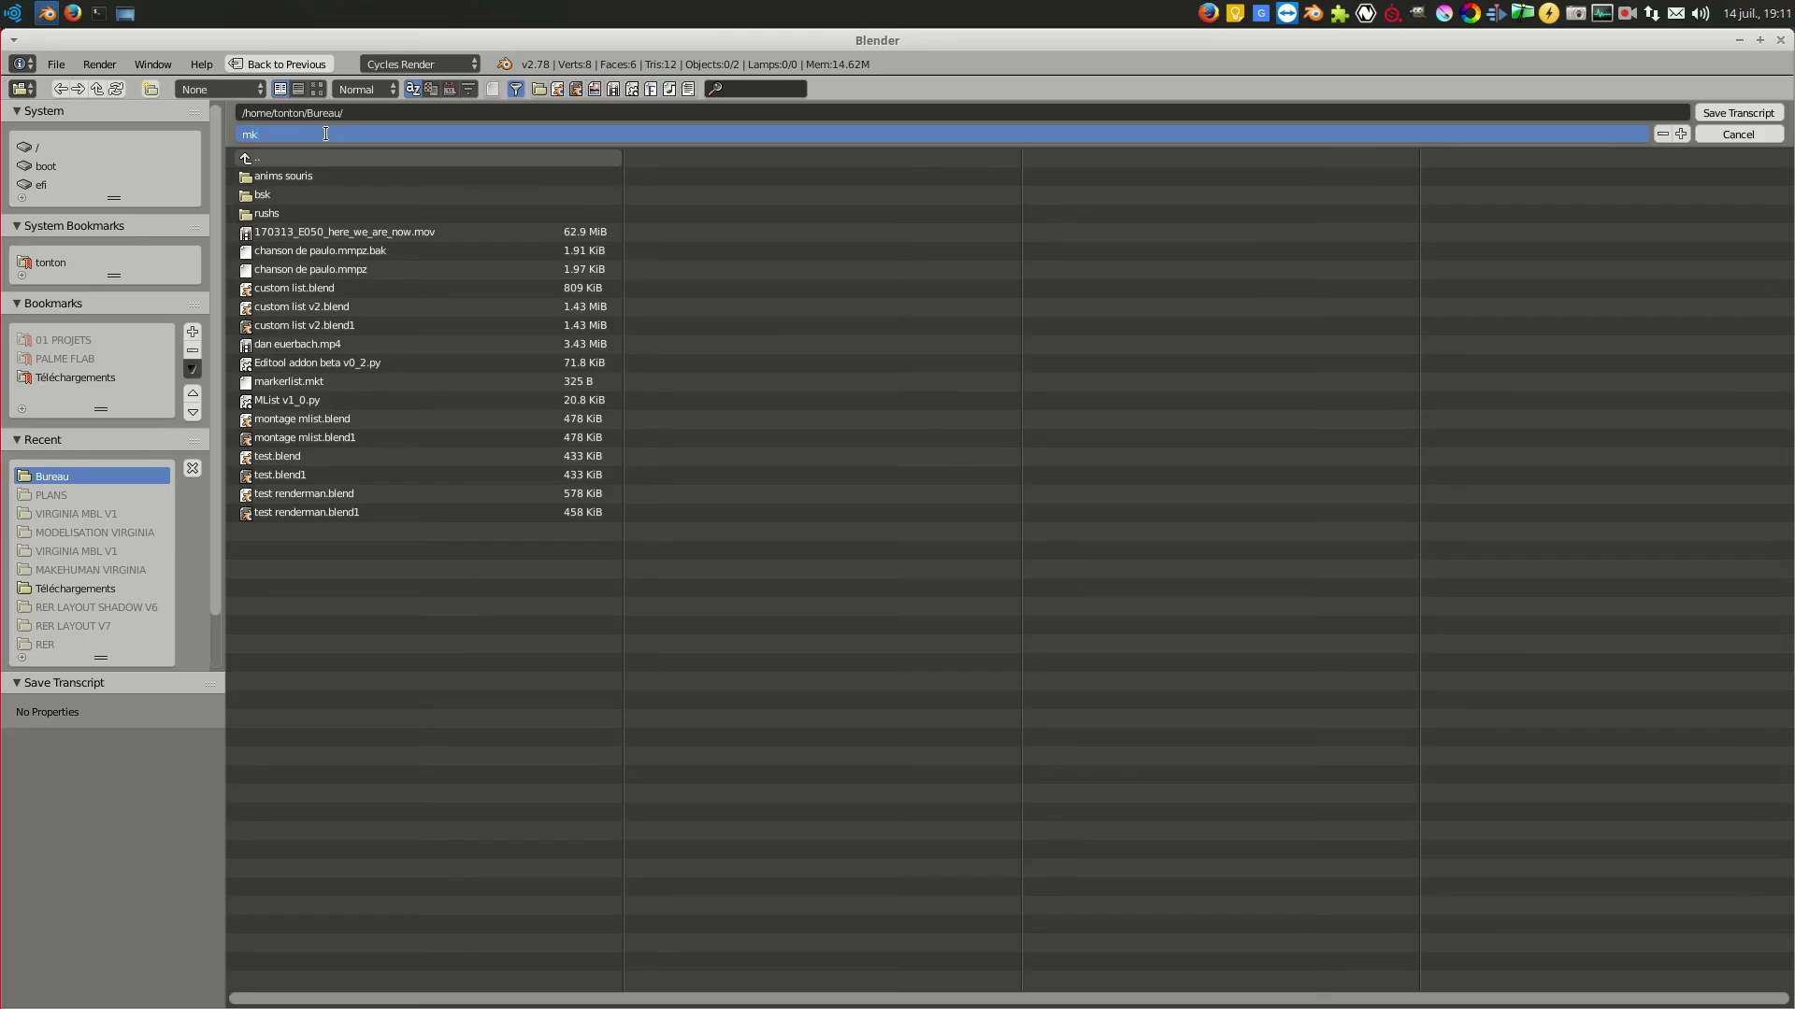
pyautogui.write('list')
pyautogui.press('Return')
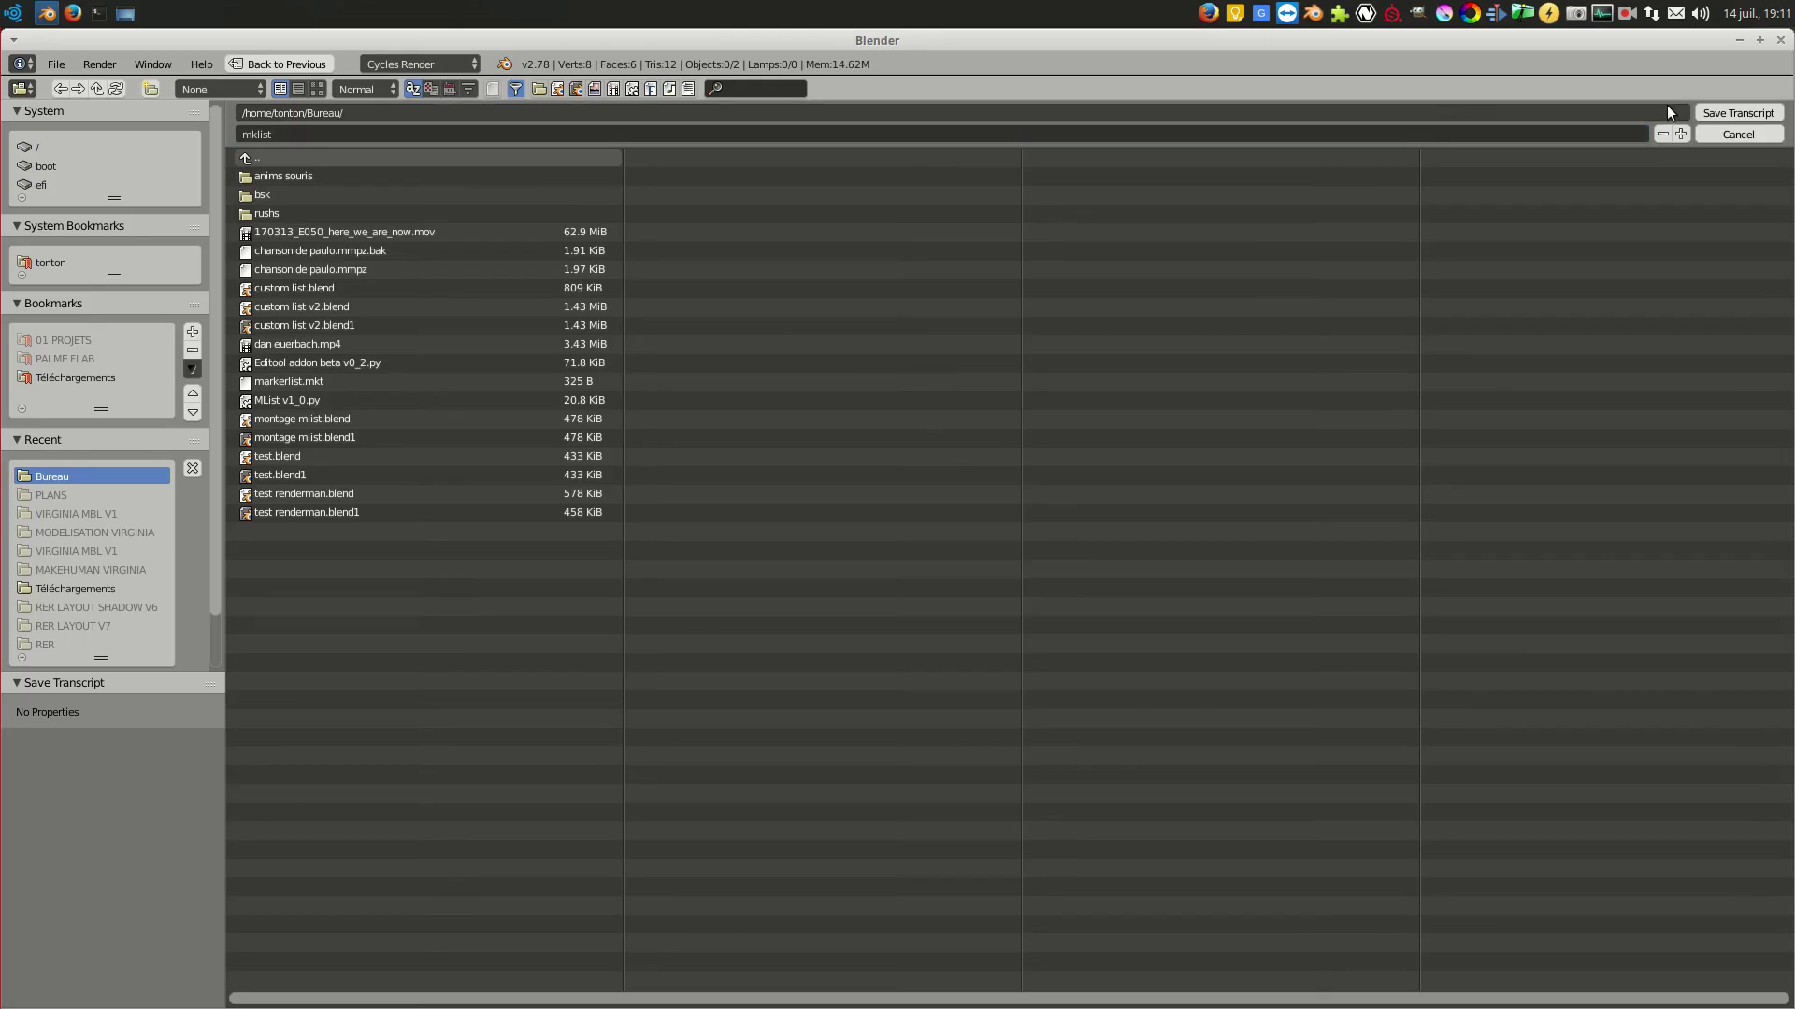
pyautogui.click(1701, 113)
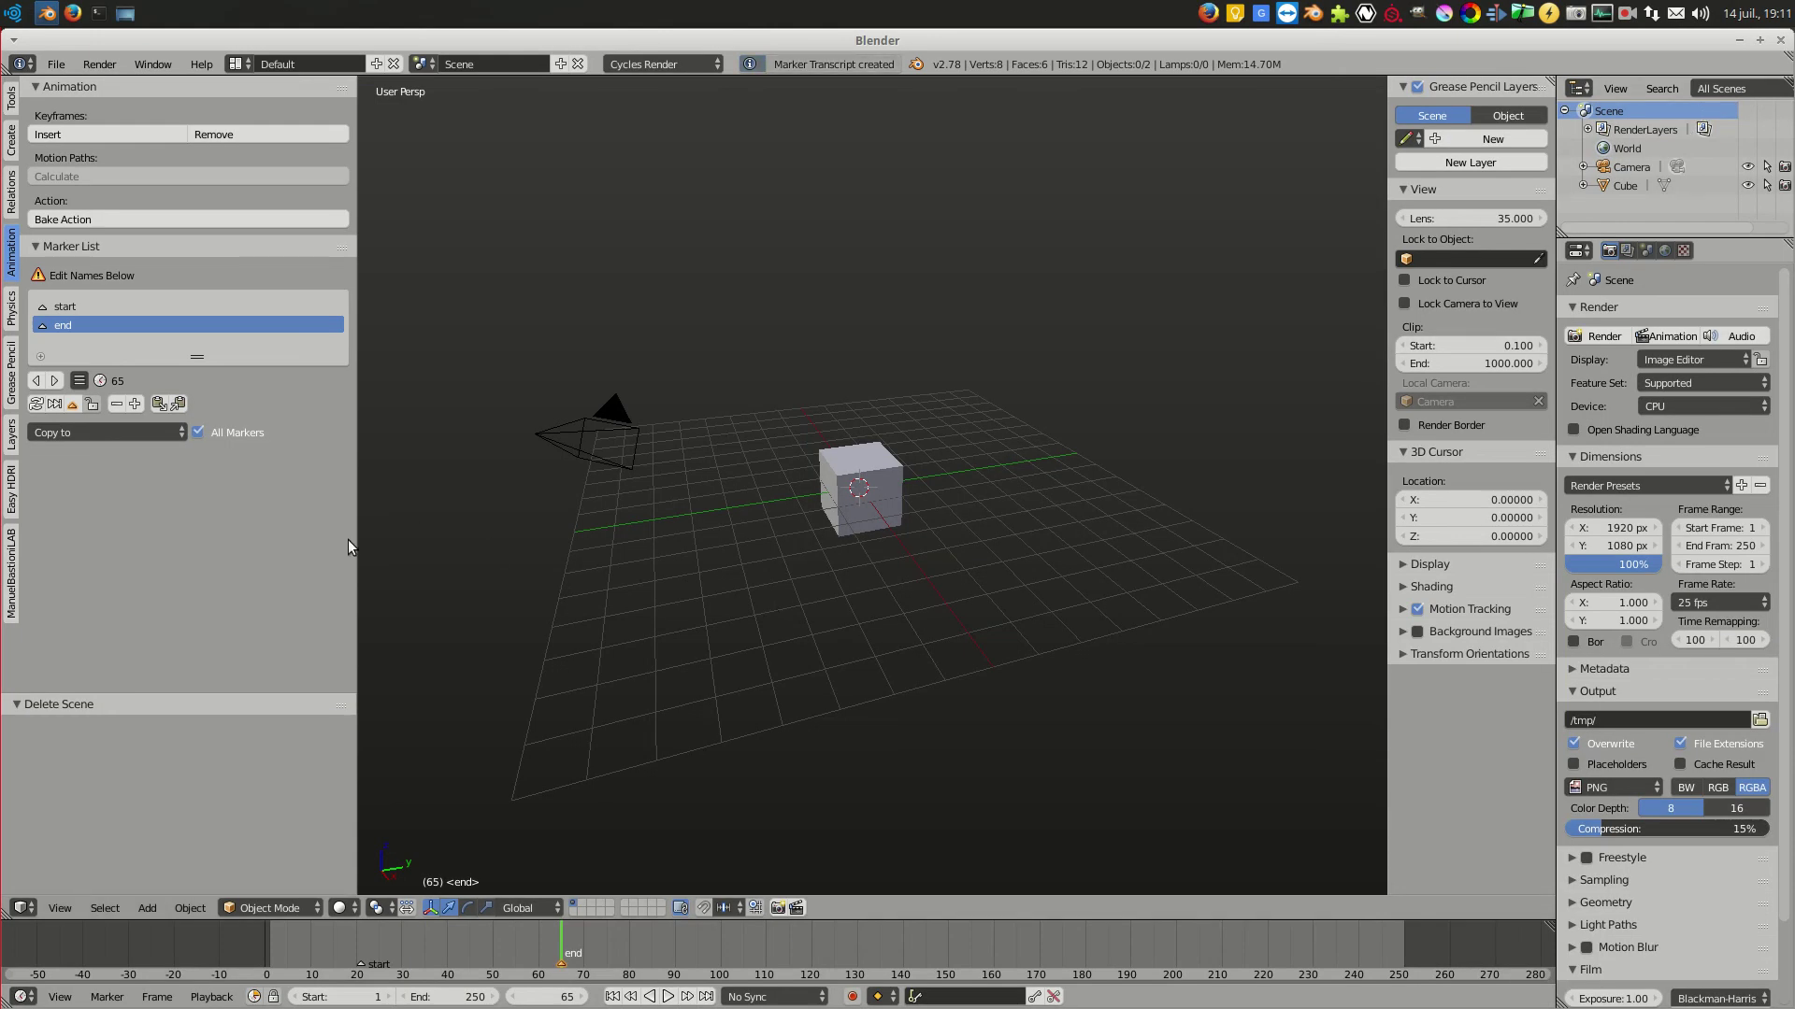
# Delete all of Scene's markers, then restore them by importing mklist.mkt
pyautogui.press('x')
pyautogui.click(445, 939)
pyautogui.click(37, 404)
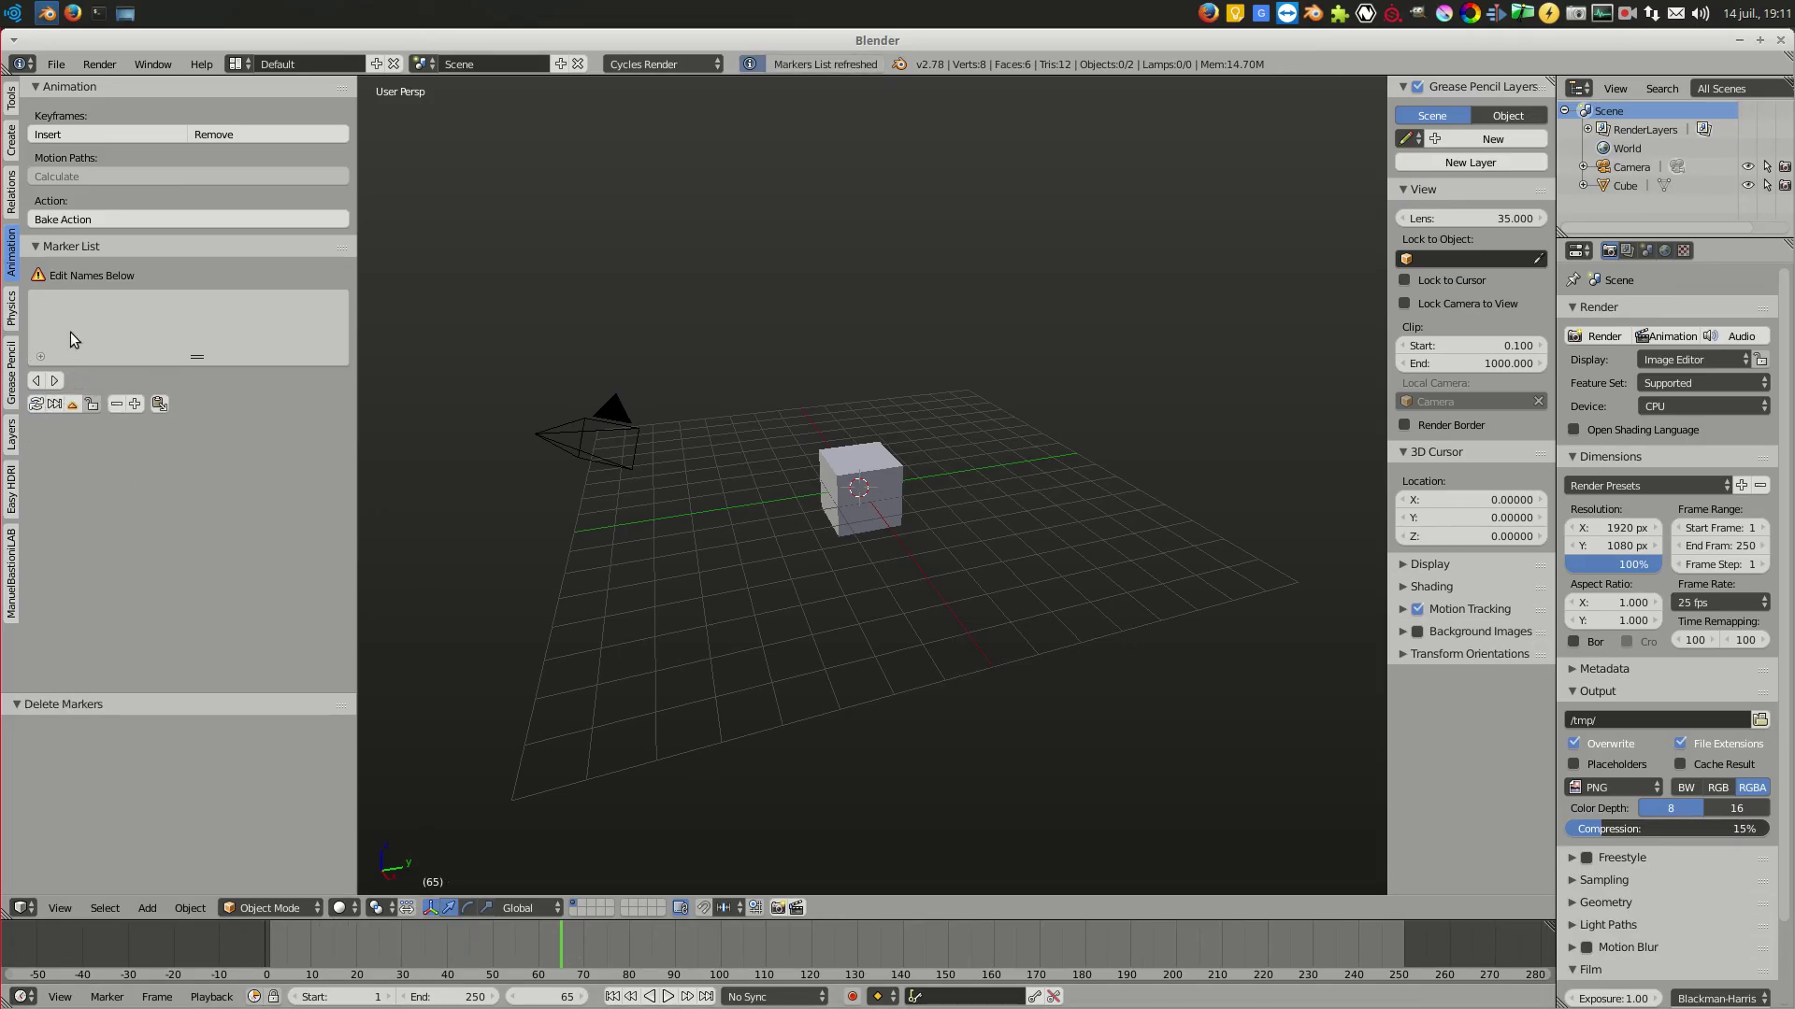
pyautogui.click(159, 404)
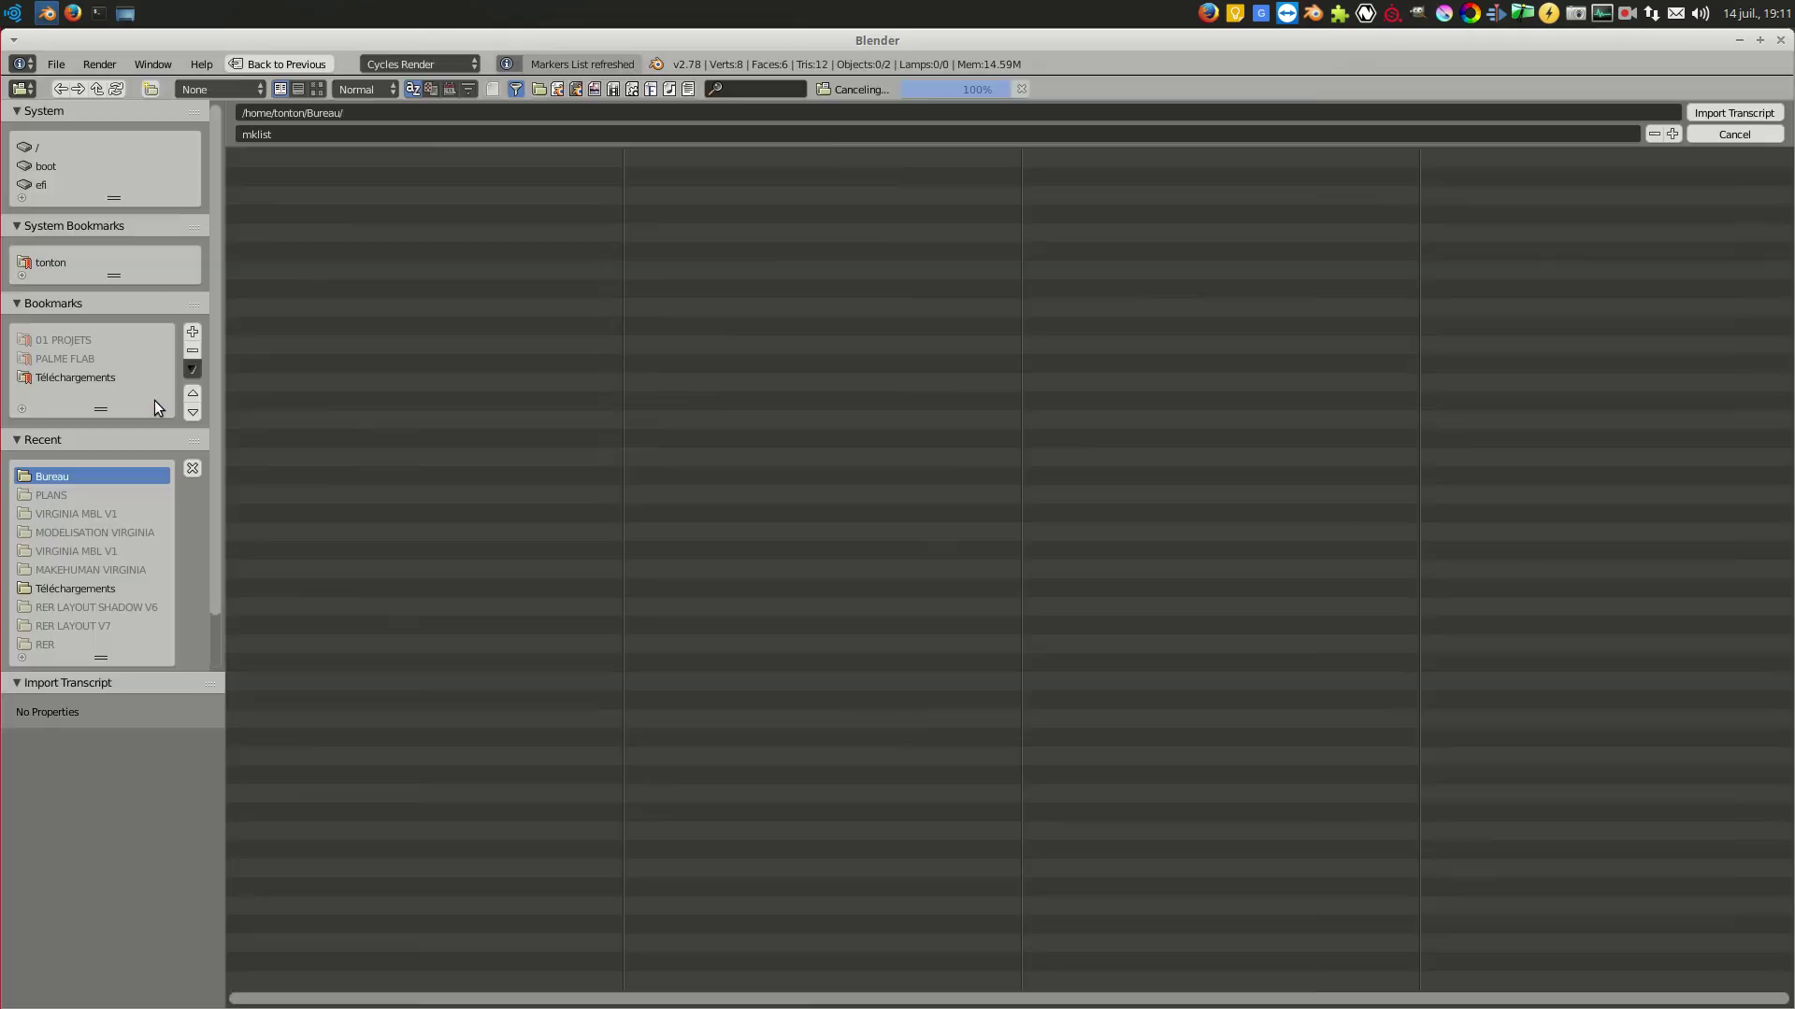
pyautogui.click(297, 400)
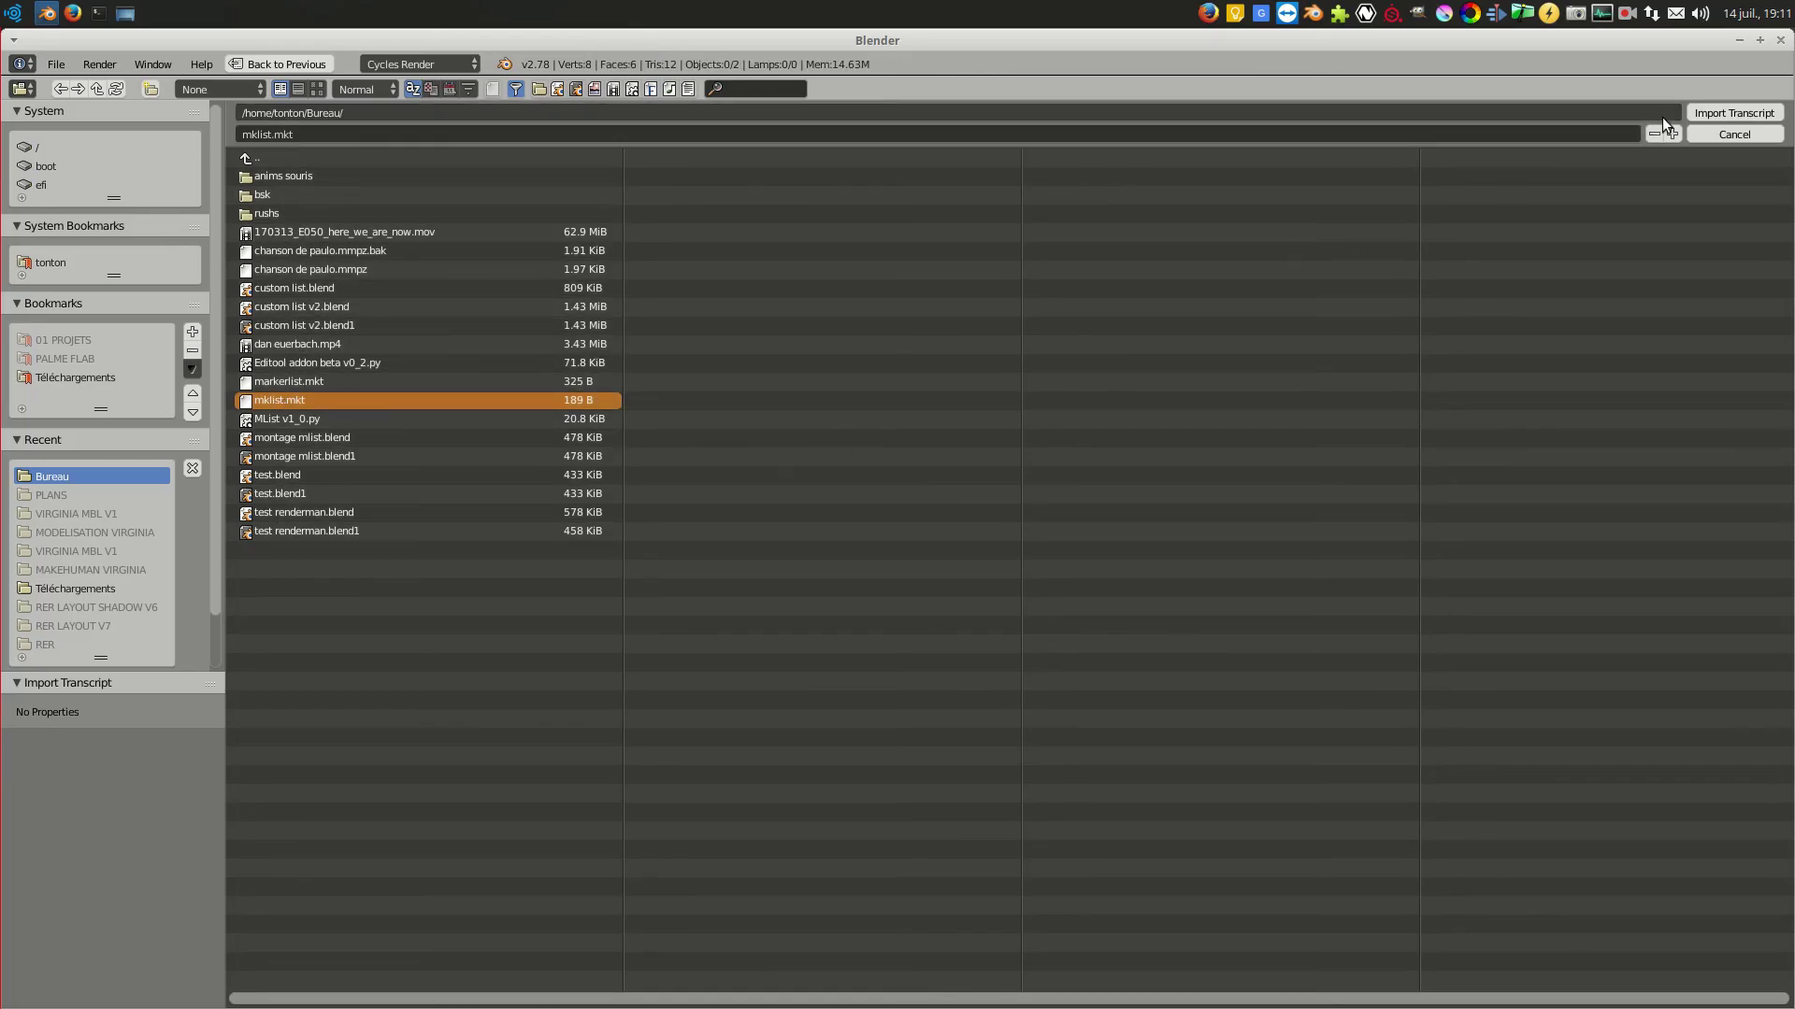
pyautogui.click(1709, 113)
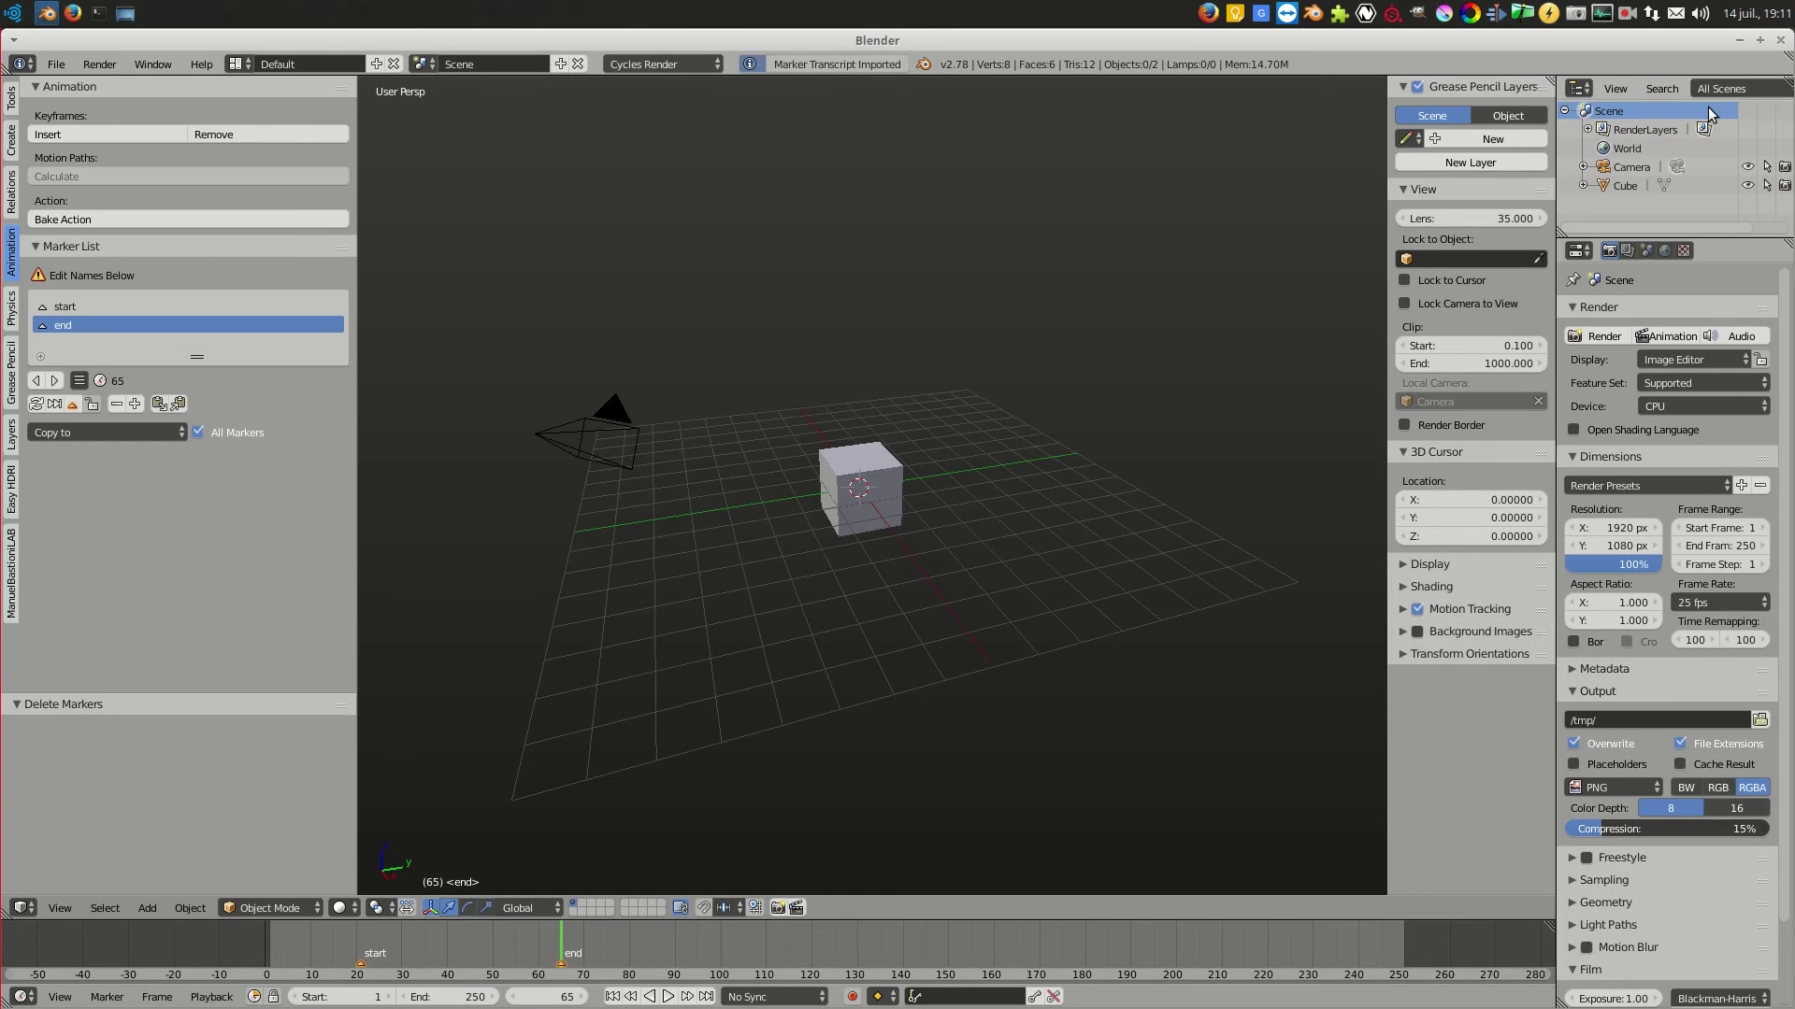
pyautogui.click(62, 306)
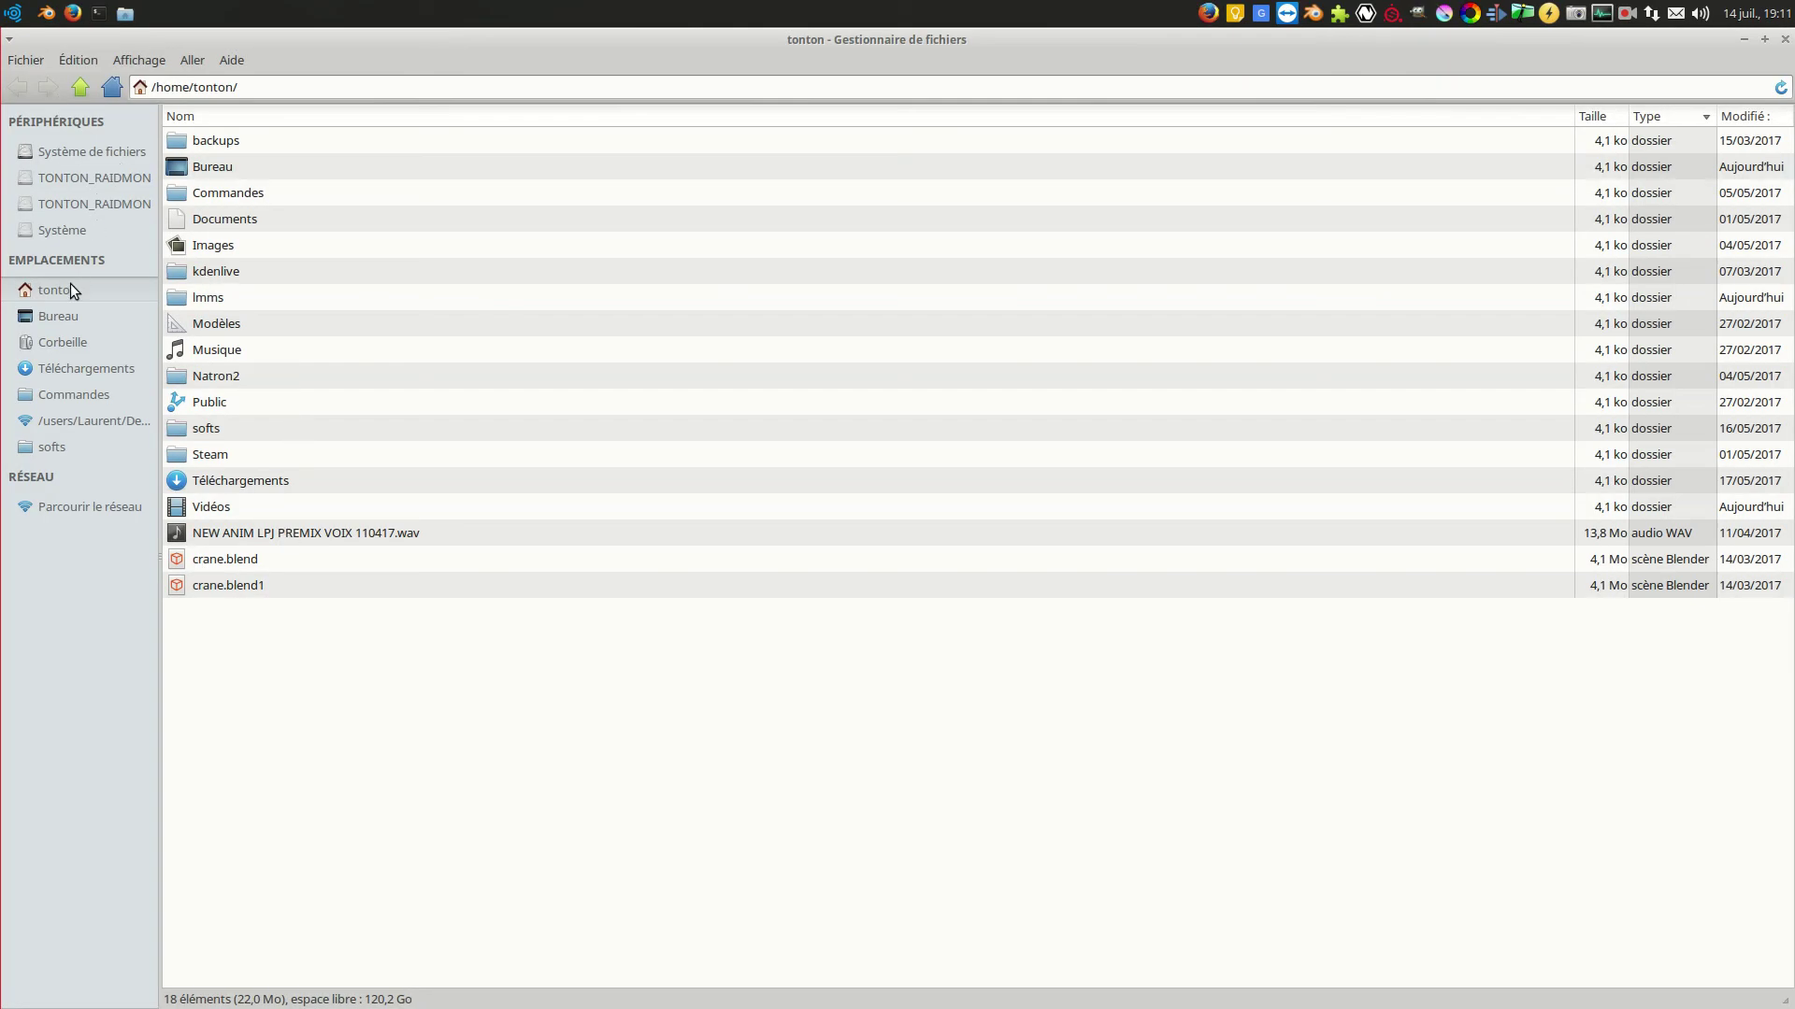
# Open mklist.mkt from the Bureau folder in the file manager
pyautogui.click(54, 314)
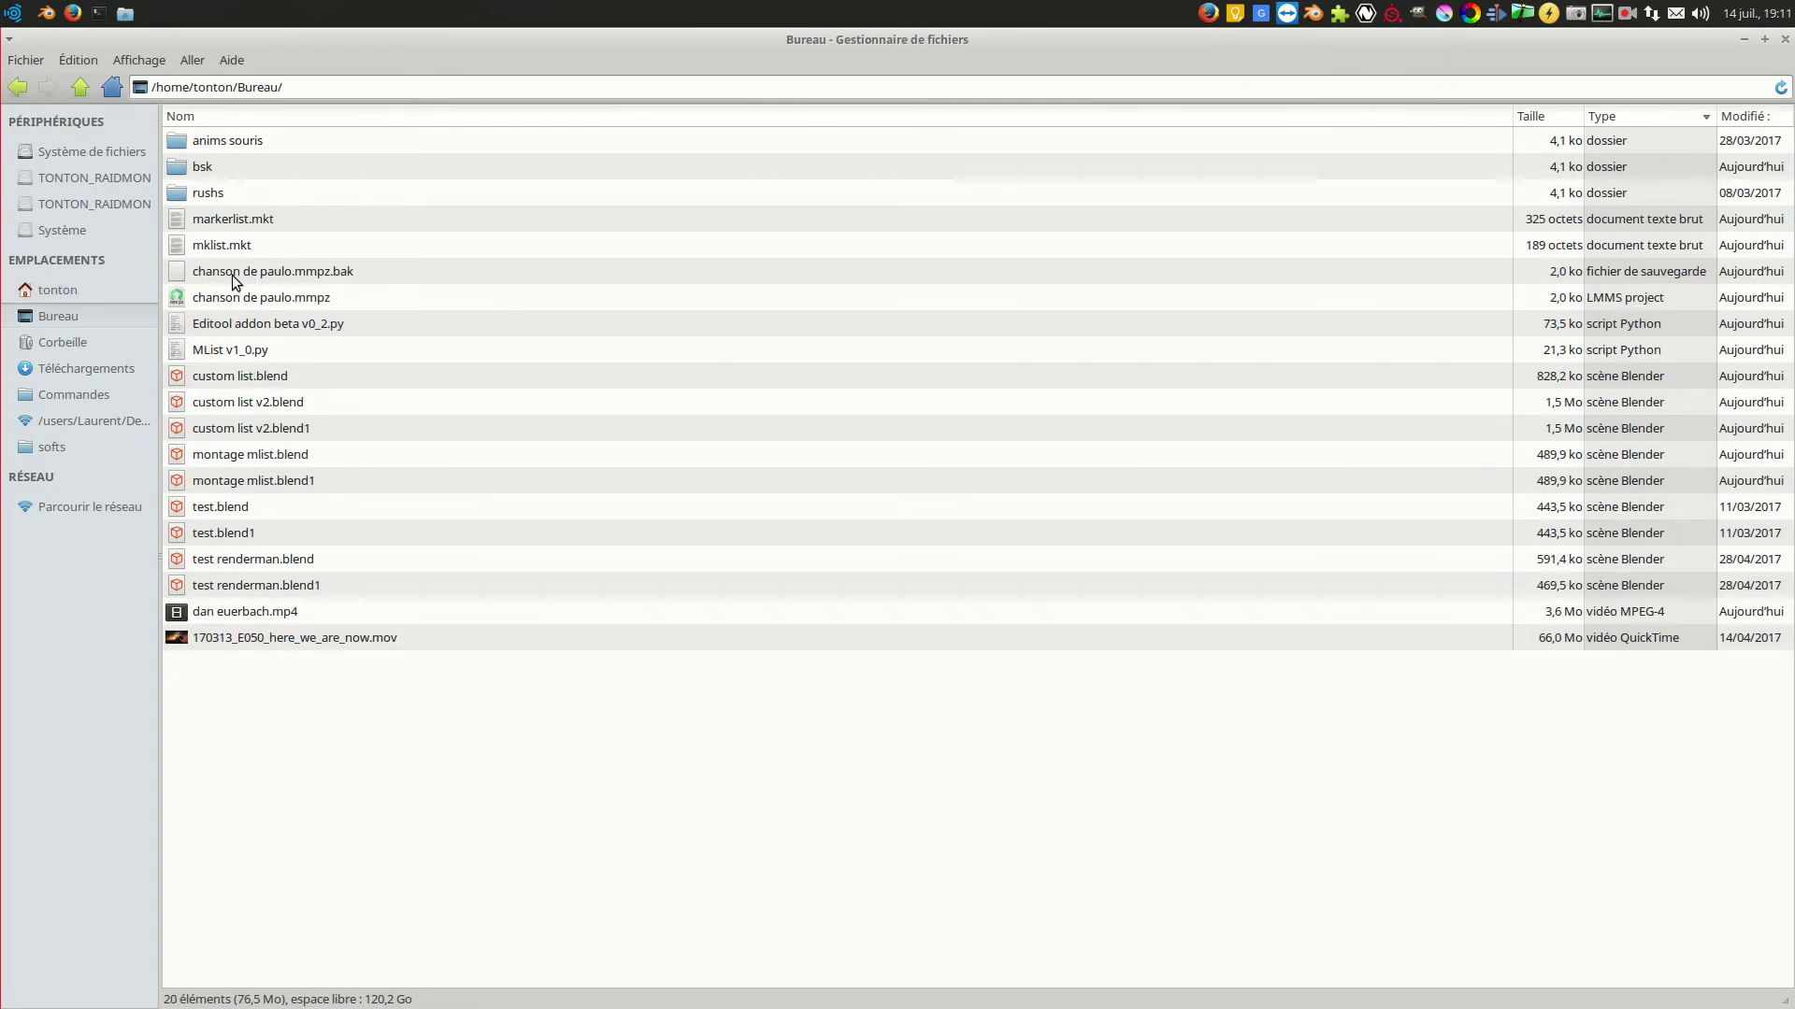
pyautogui.click(226, 244)
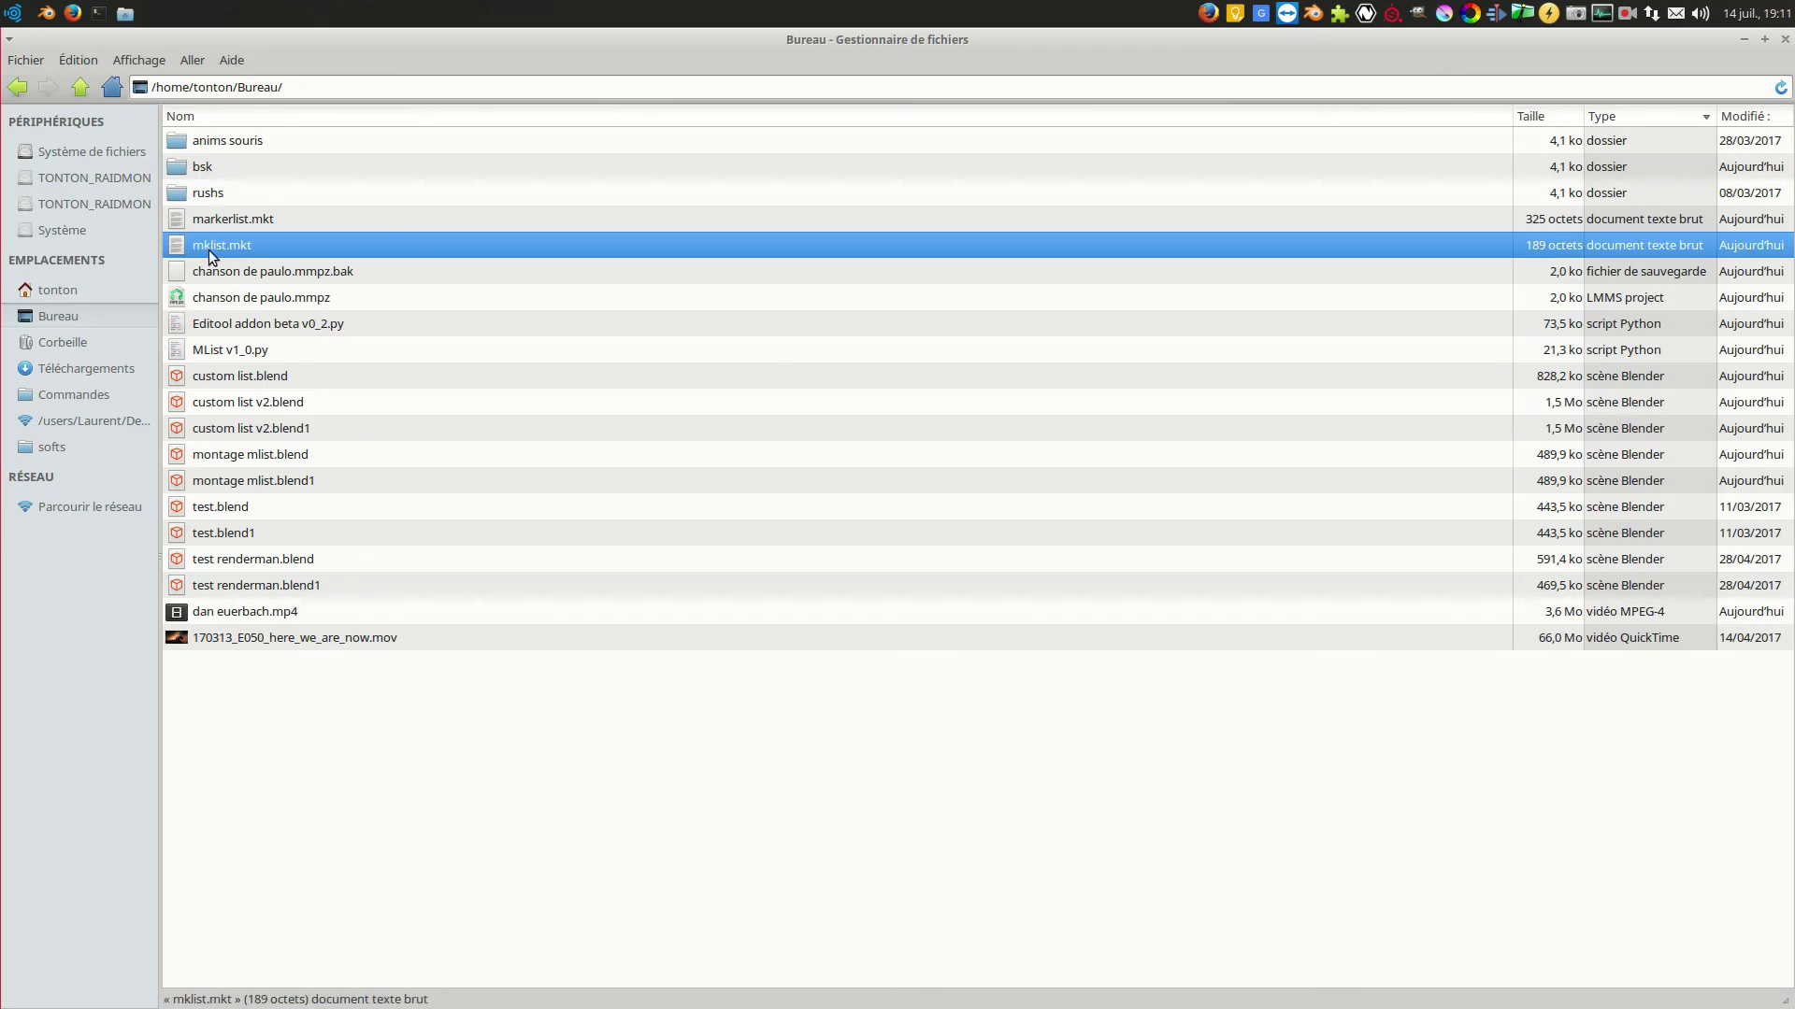
pyautogui.doubleClick(210, 249)
# Type "here the name of the .blend (this one wasn't saved)" on mklist.mkt's Project line
pyautogui.moveTo(345, 30)
pyautogui.mouseDown()
pyautogui.moveTo(689, 156)
pyautogui.moveTo(735, 131)
pyautogui.mouseUp()
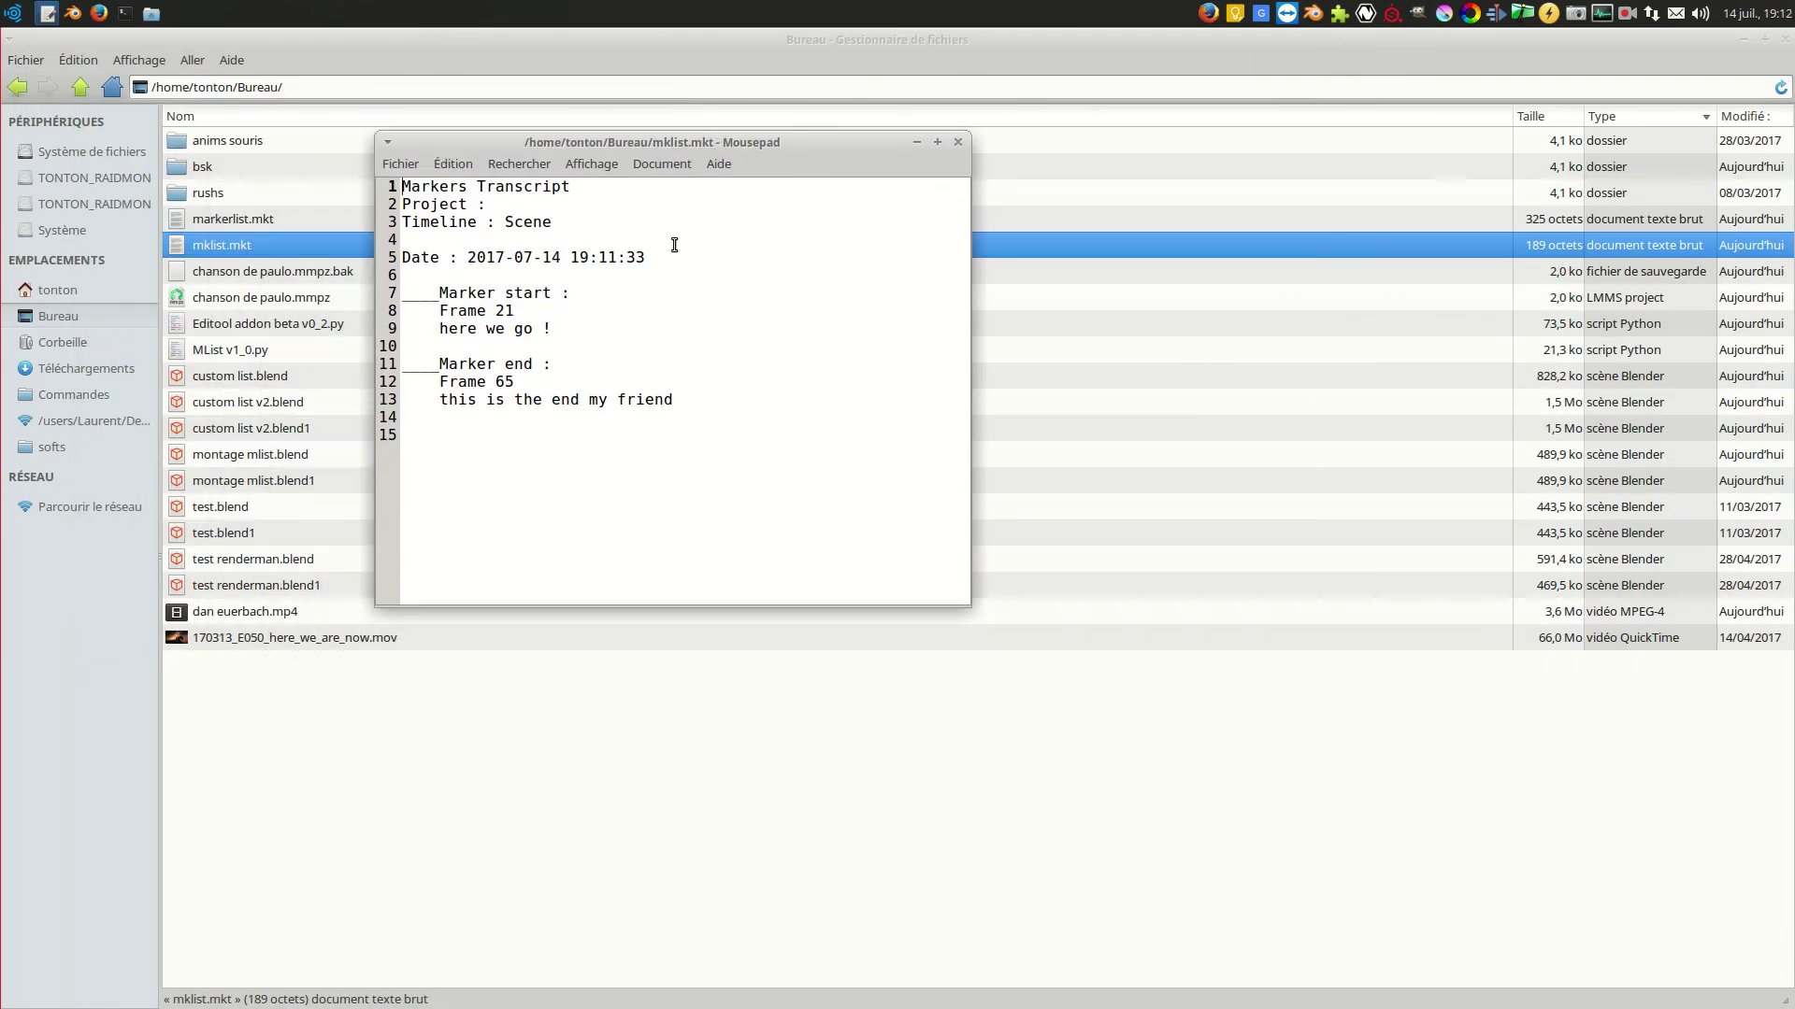
pyautogui.moveTo(735, 388)
pyautogui.mouseDown()
pyautogui.moveTo(523, 293)
pyautogui.moveTo(404, 187)
pyautogui.mouseUp()
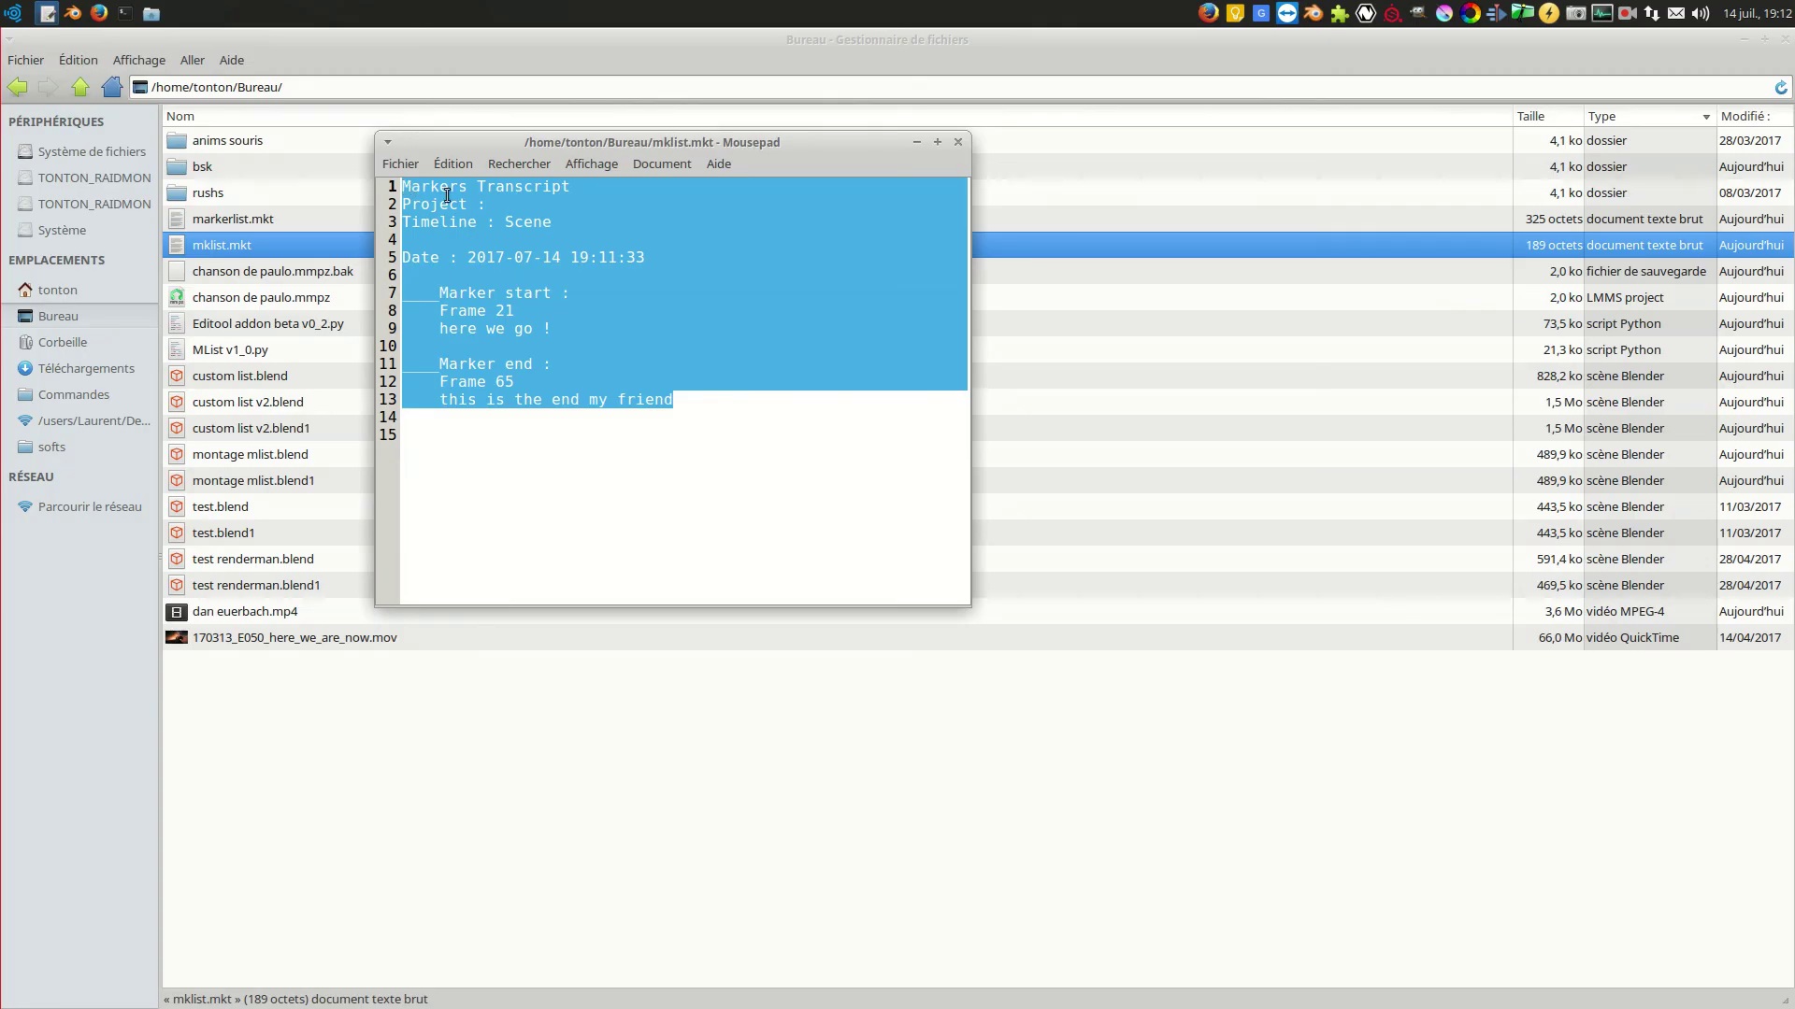
pyautogui.click(524, 205)
pyautogui.moveTo(551, 381); pyautogui.dragTo(522, 353)
pyautogui.click(500, 206)
pyautogui.write('here the name of the ')
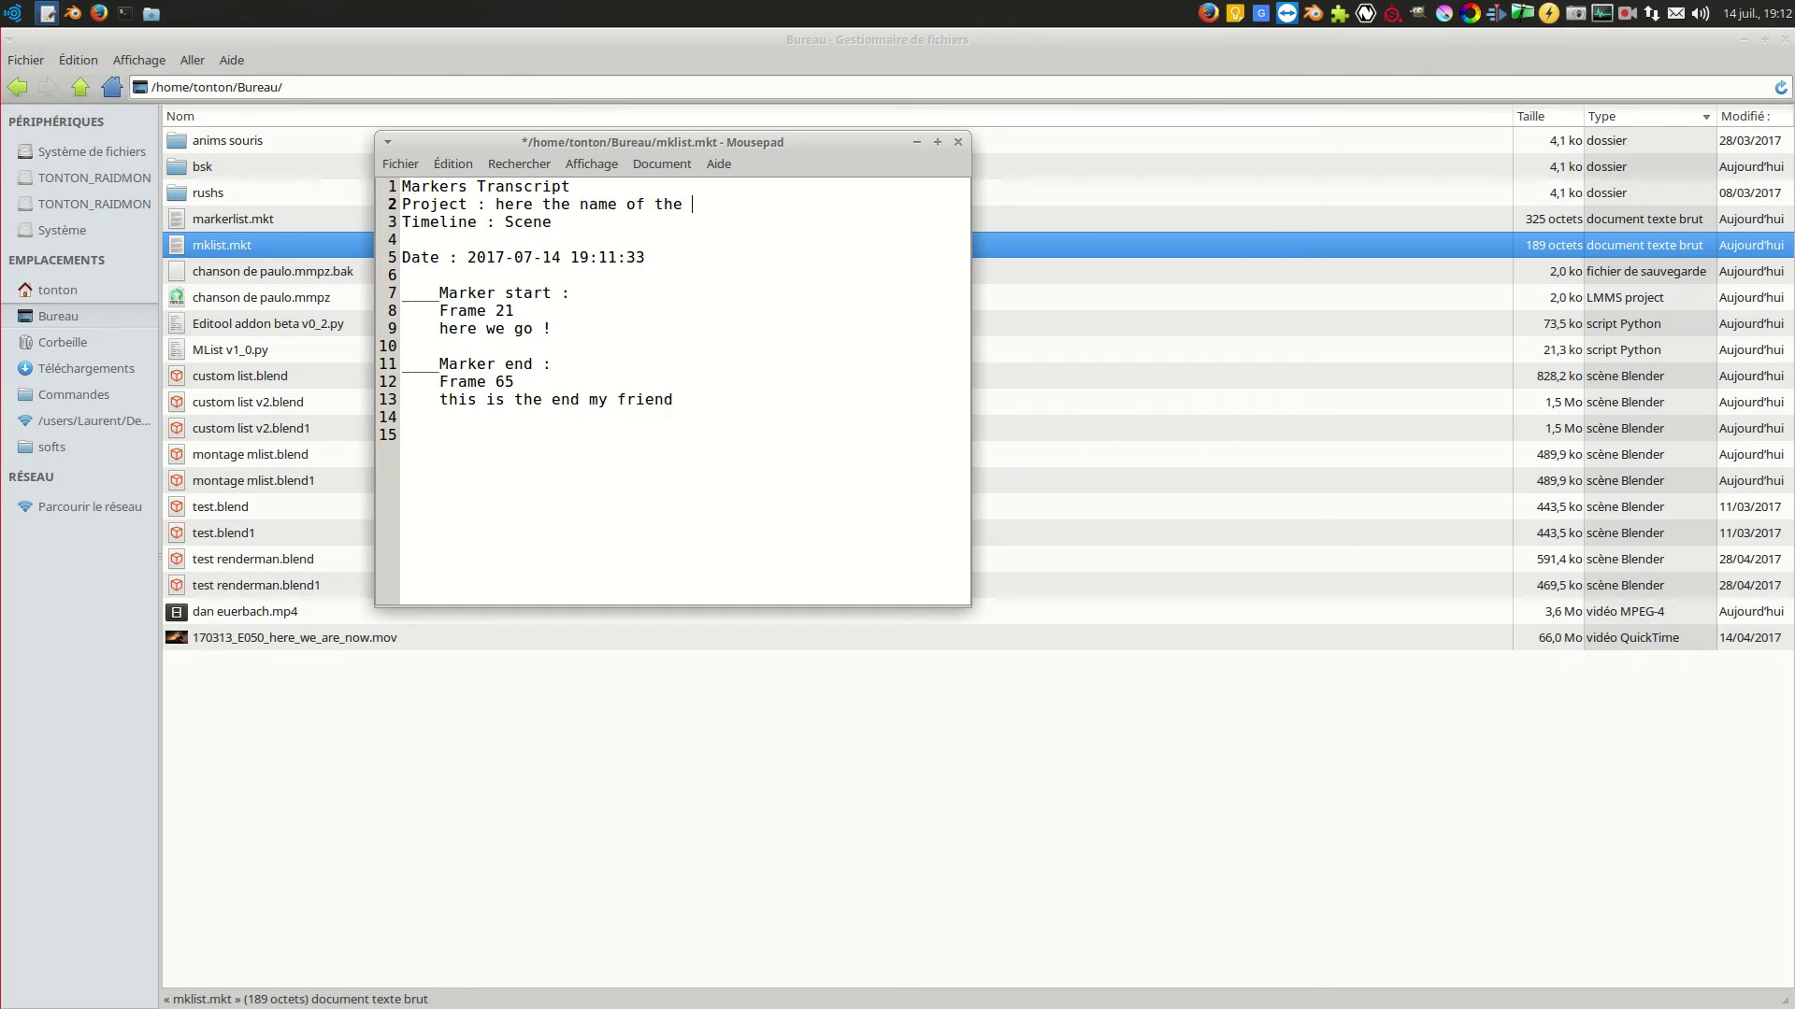
pyautogui.write('.blend (t')
pyautogui.write("his one wasn't save")
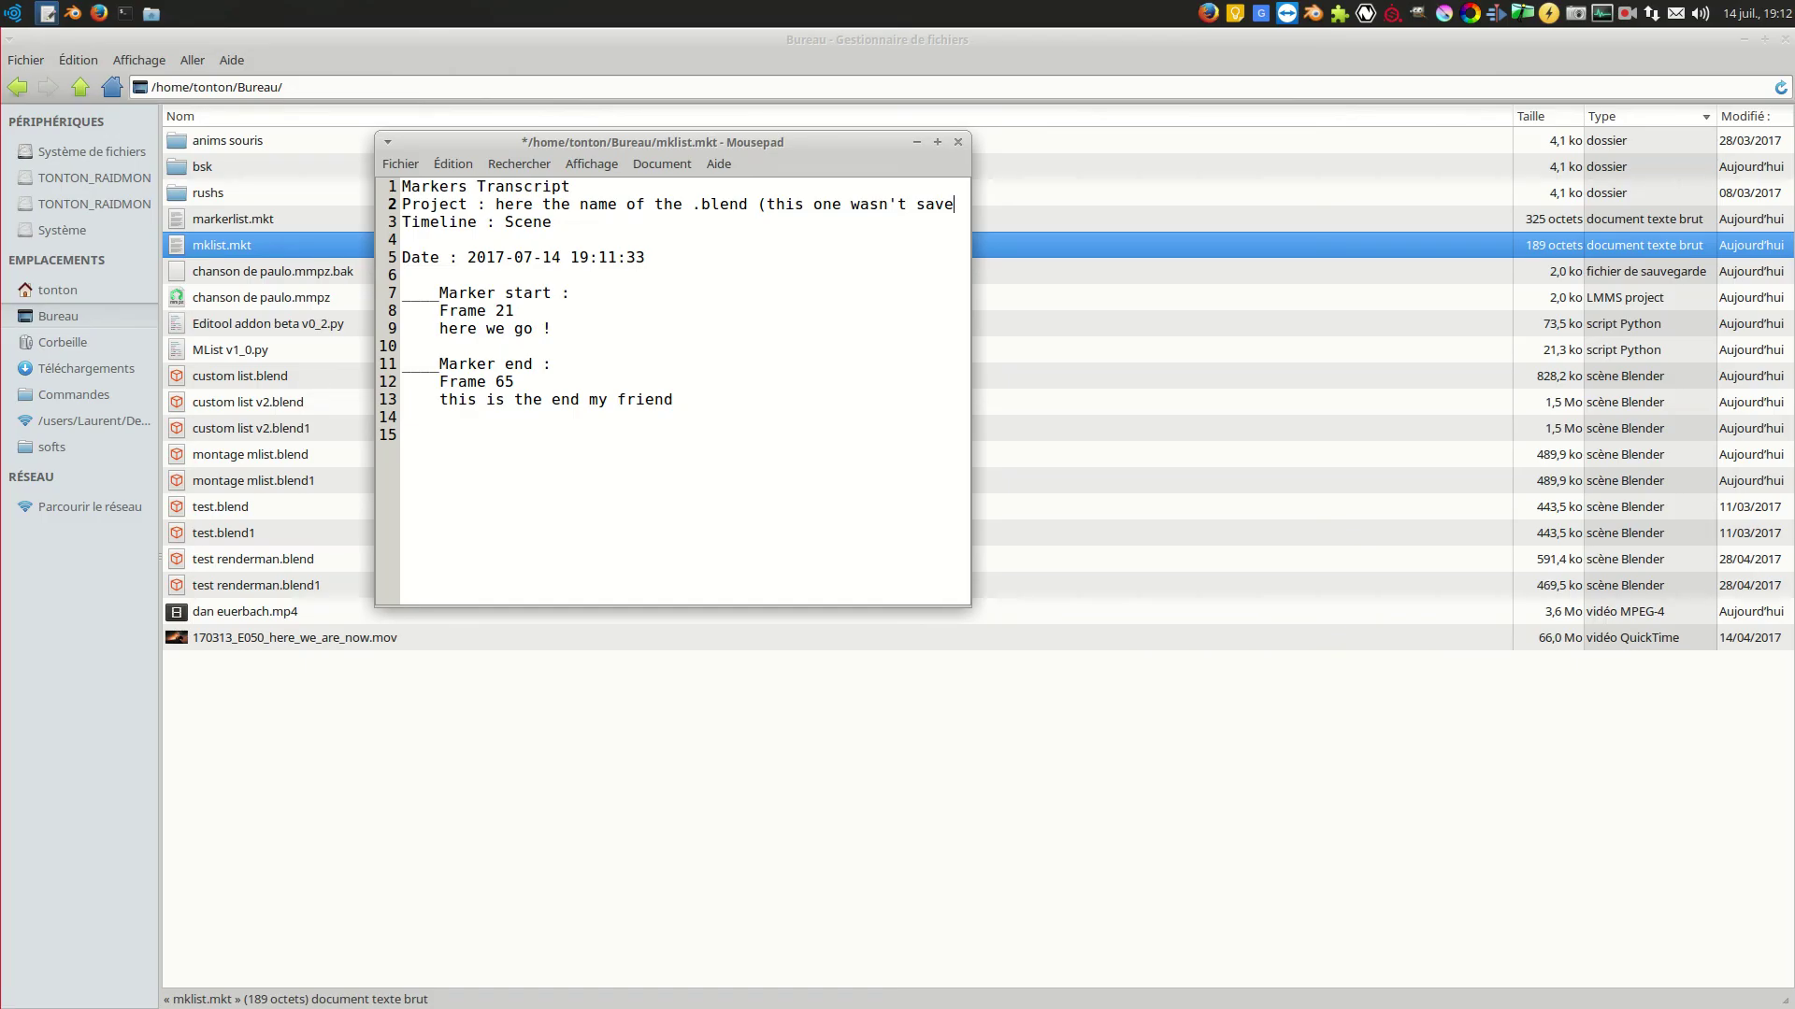
pyautogui.write('d)')
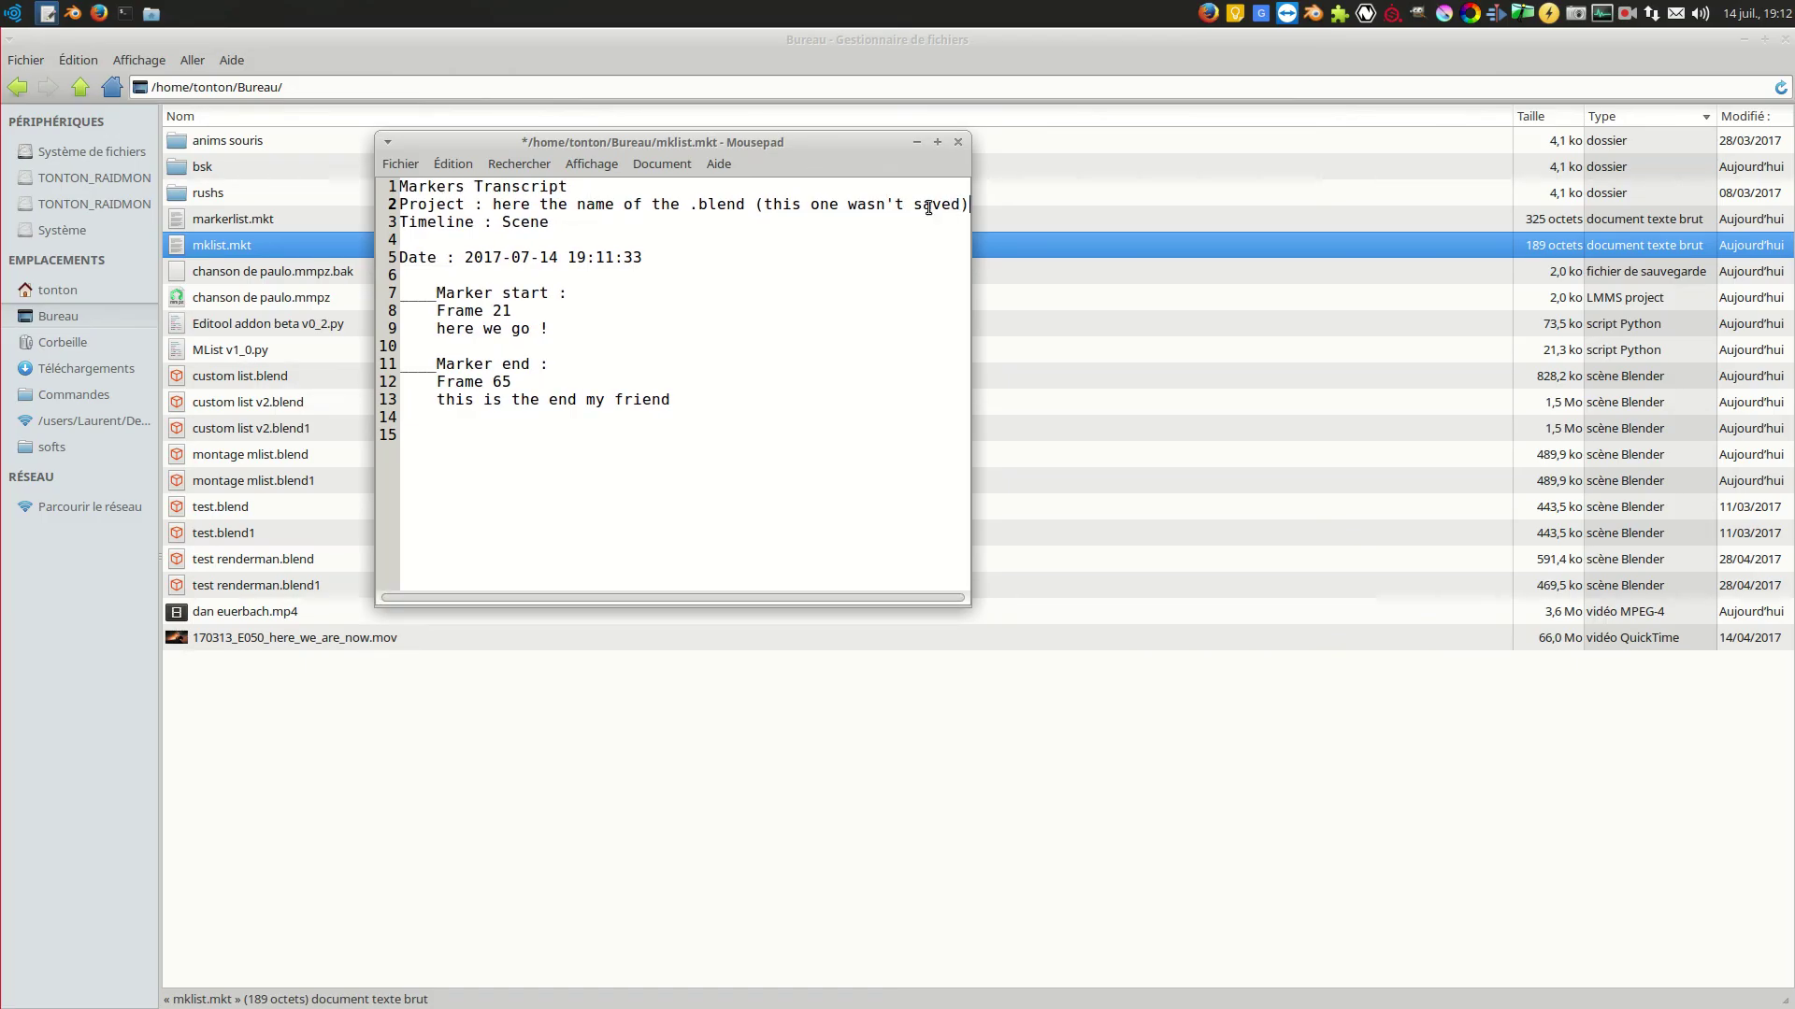